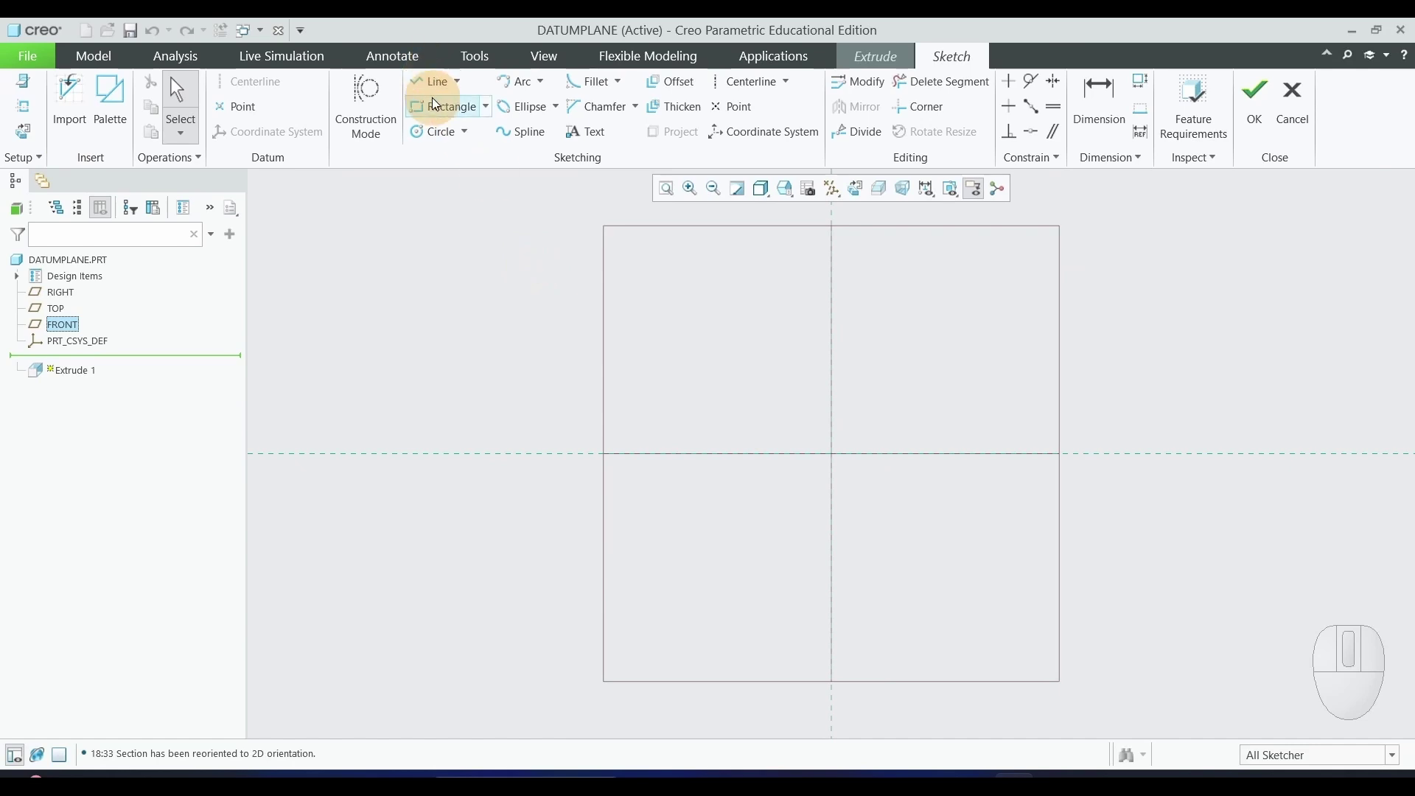
Sketch a rectangle around the origin on the FRONT plane, about 397 wide by 329 high.
click(656, 318)
click(1015, 610)
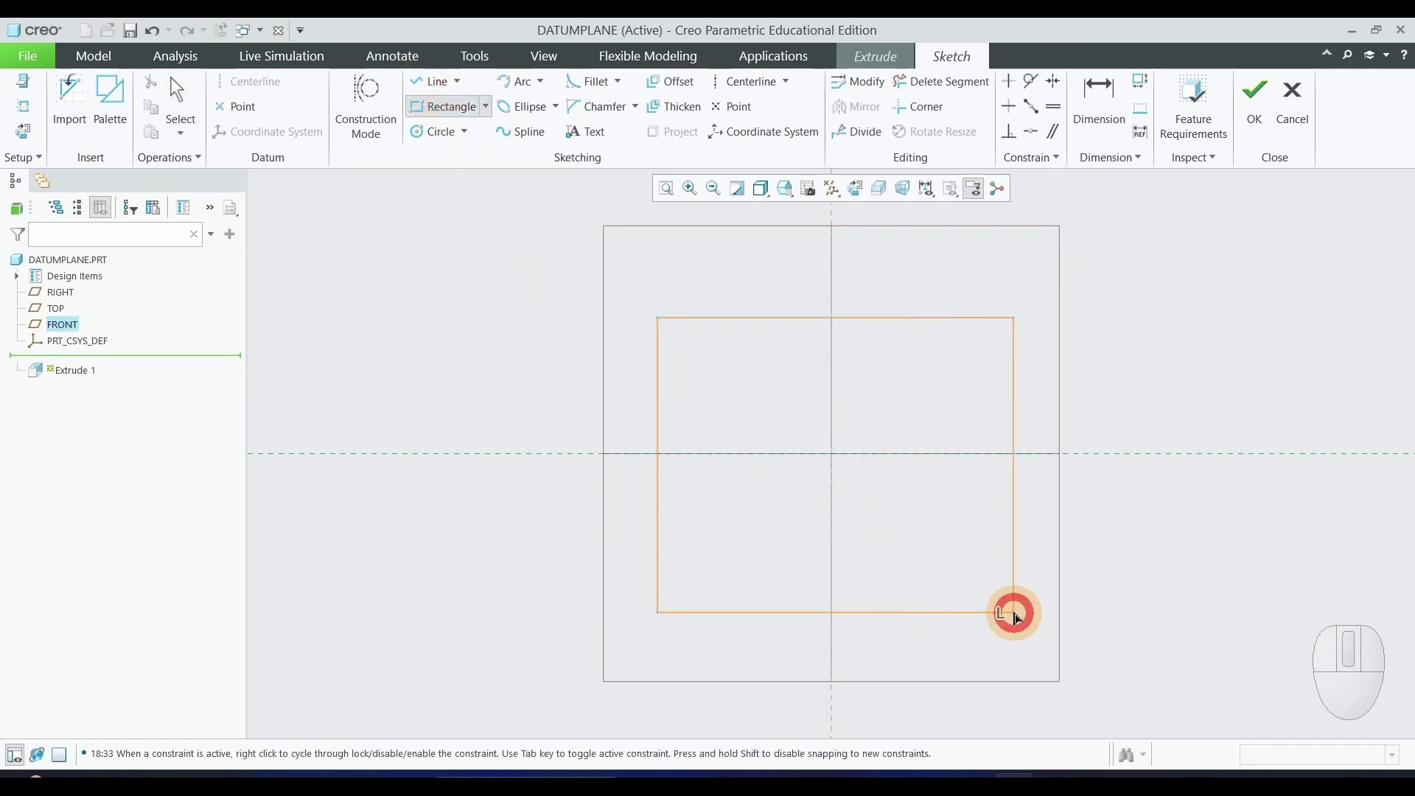
middle_click(1185, 545)
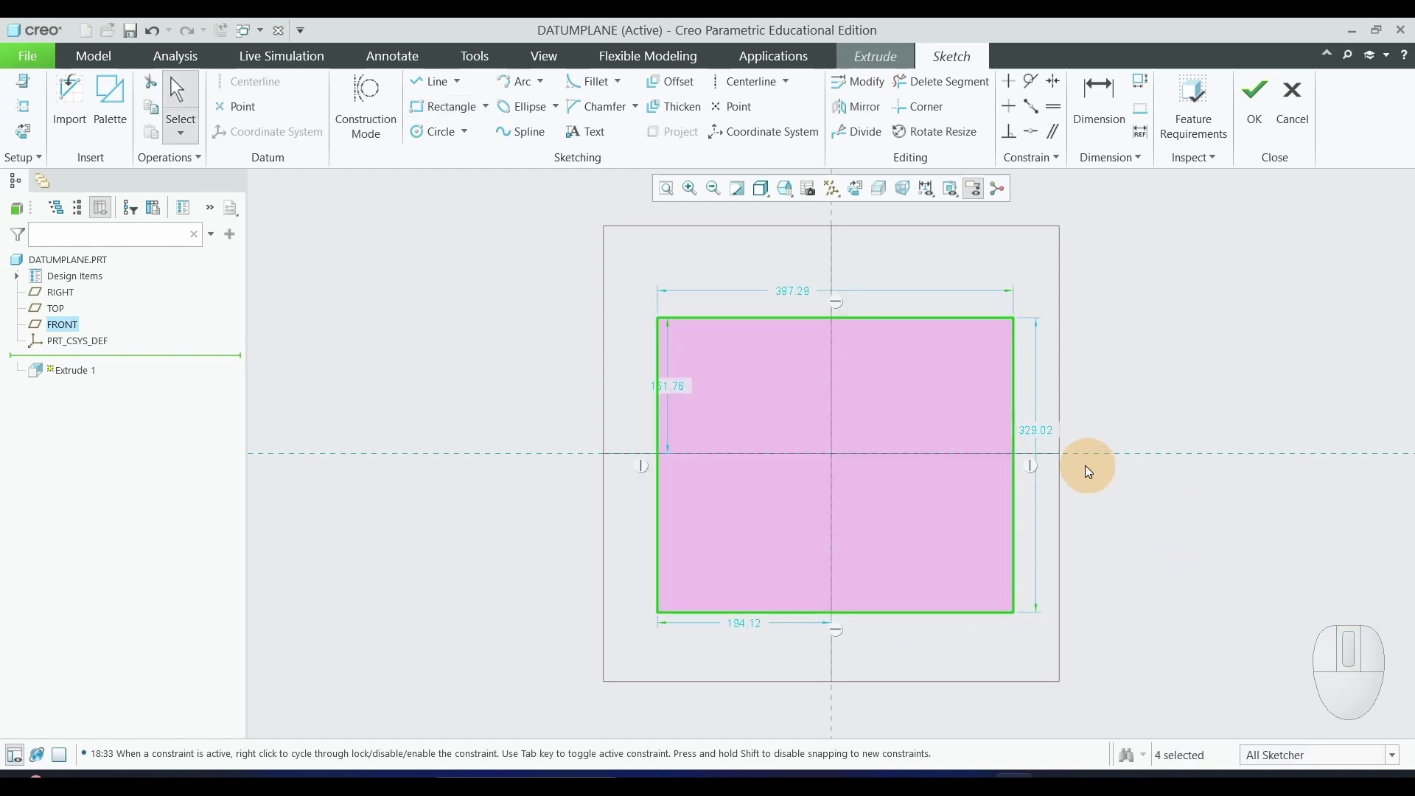
Set the rectangle's height and width both to 50.
click(1047, 440)
text(50)
key(Return)
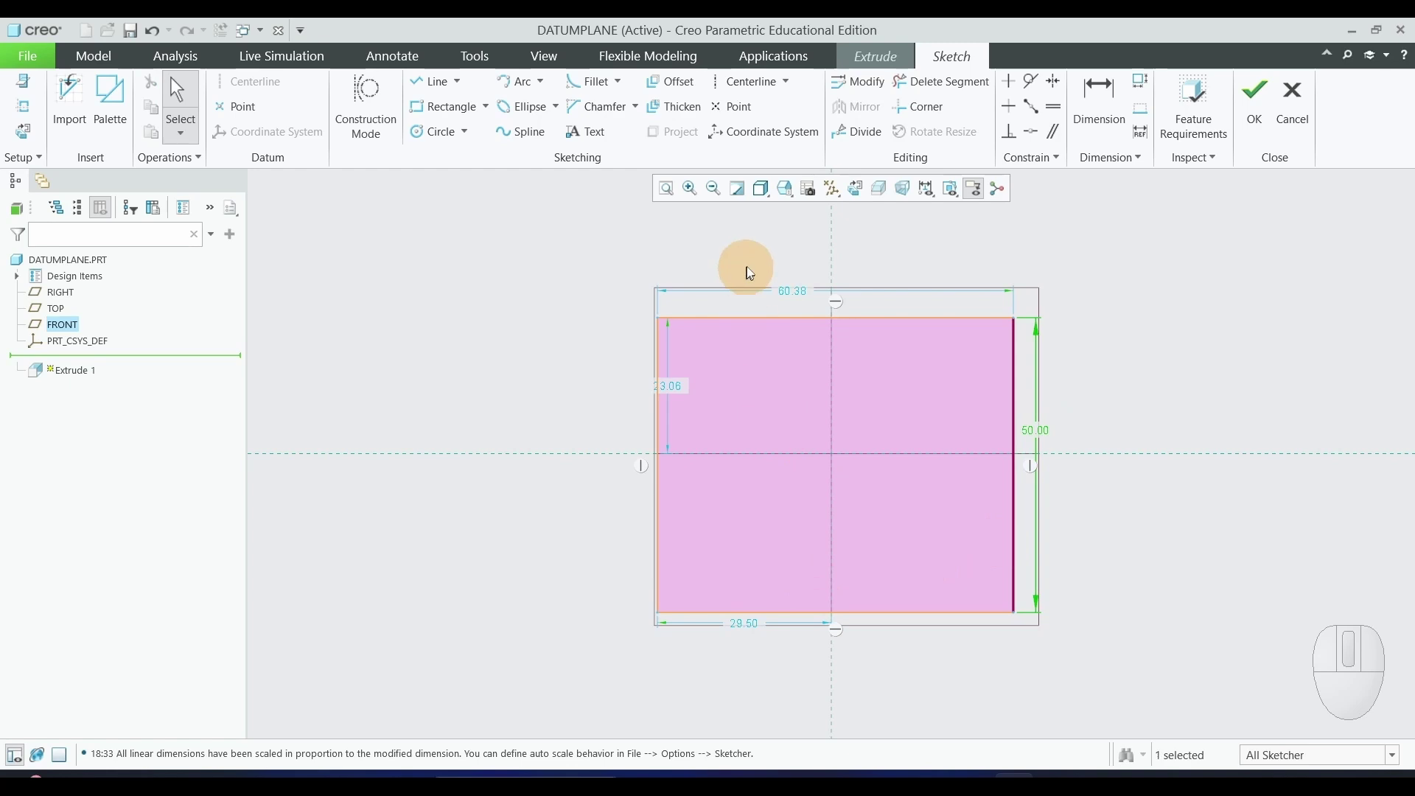
double_click(799, 293)
text(50)
key(Return)
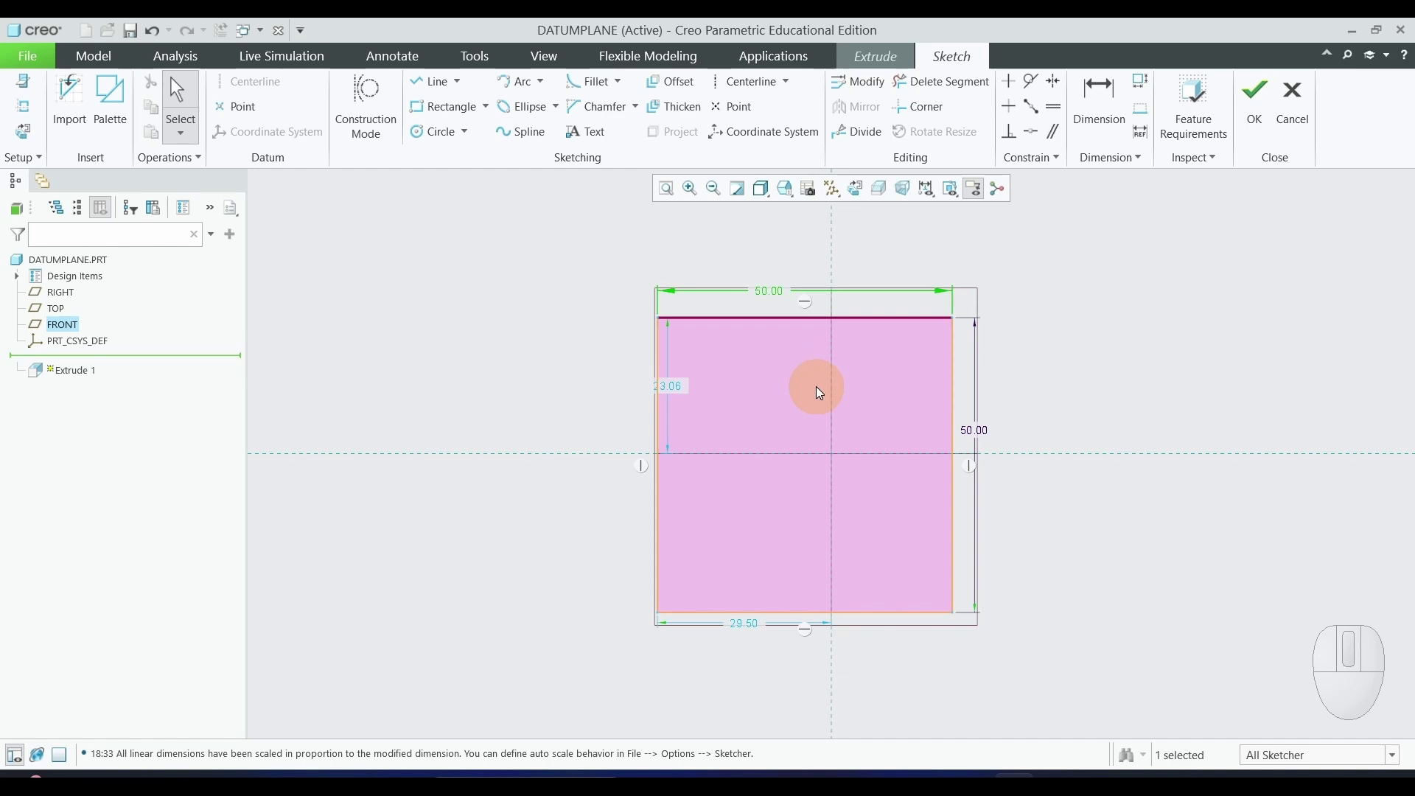
Centre the square by setting its top edge 25 from the horizontal reference and its left edge 25 from the vertical reference.
double_click(672, 385)
key(Return)
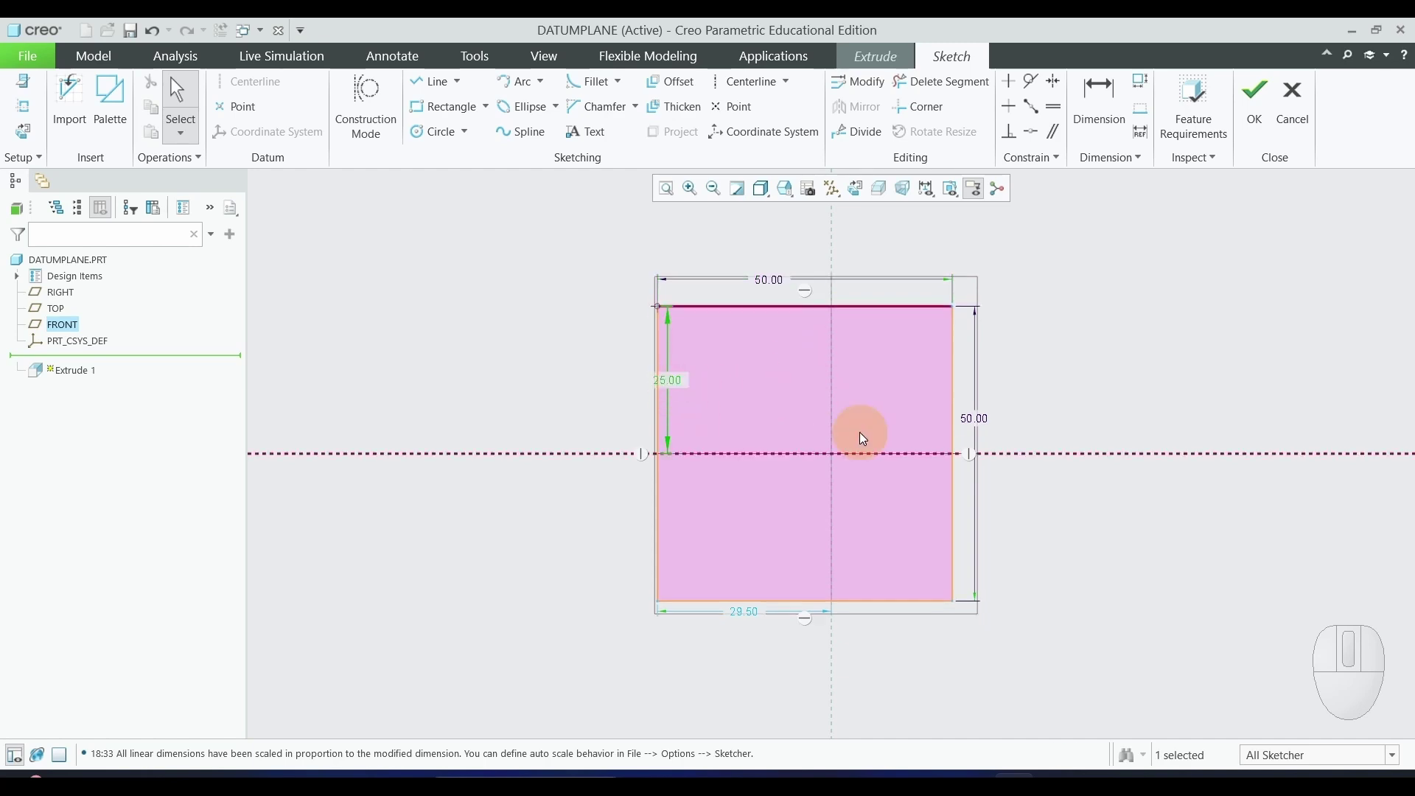
double_click(751, 618)
text(25)
key(Return)
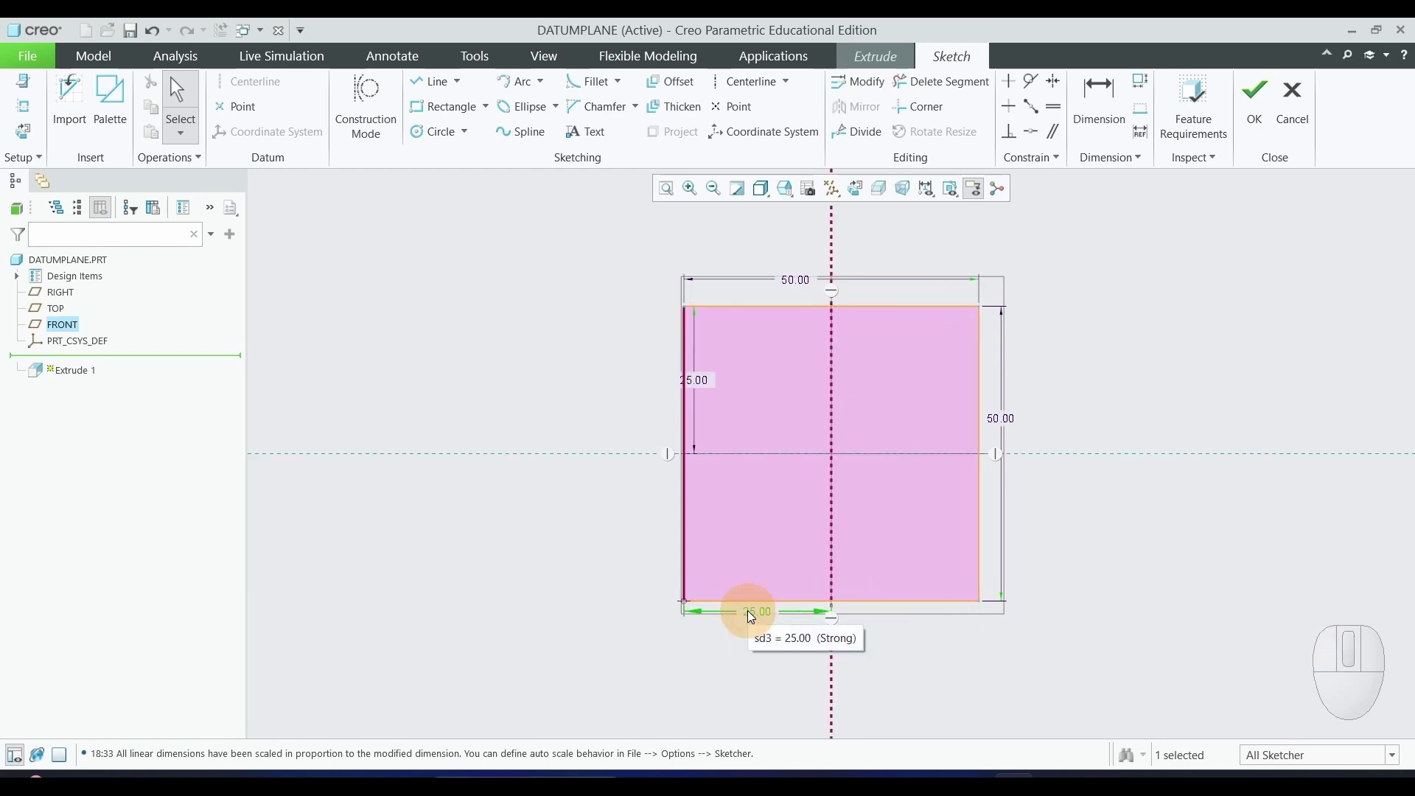
click(1143, 583)
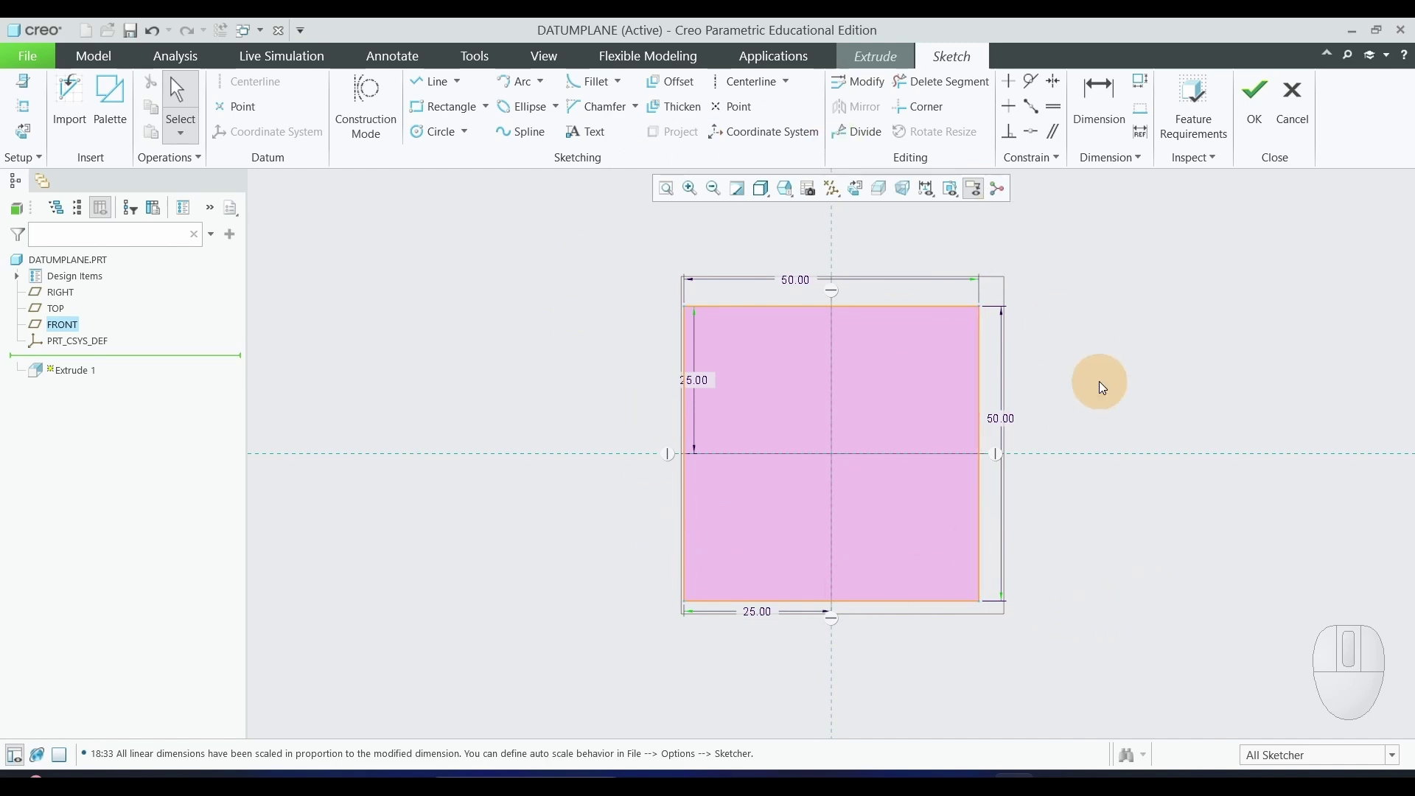
Finish the square sketch and set the extrusion depth to 20.
click(1255, 103)
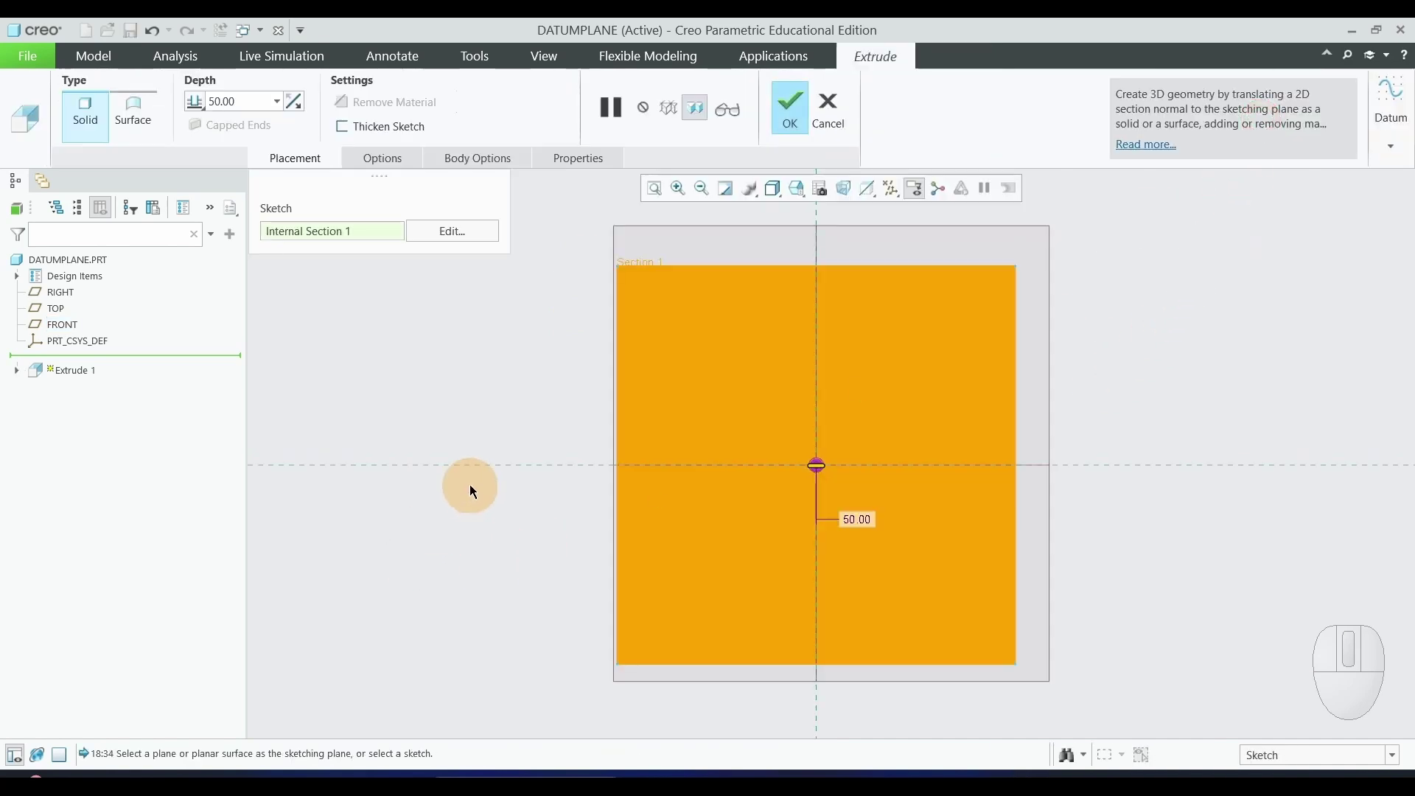
middle_drag(458, 459, 546, 466)
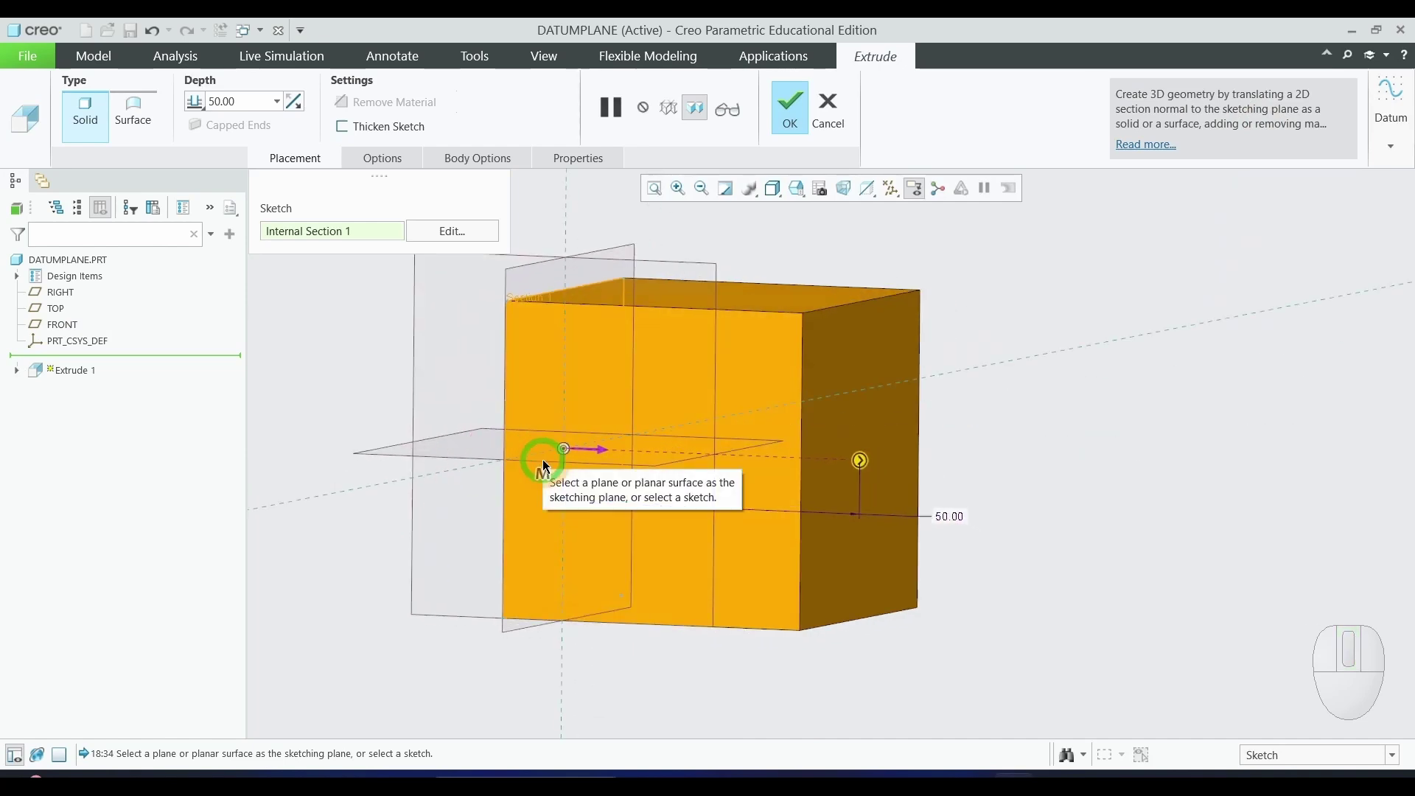
key(alt)
text(2)
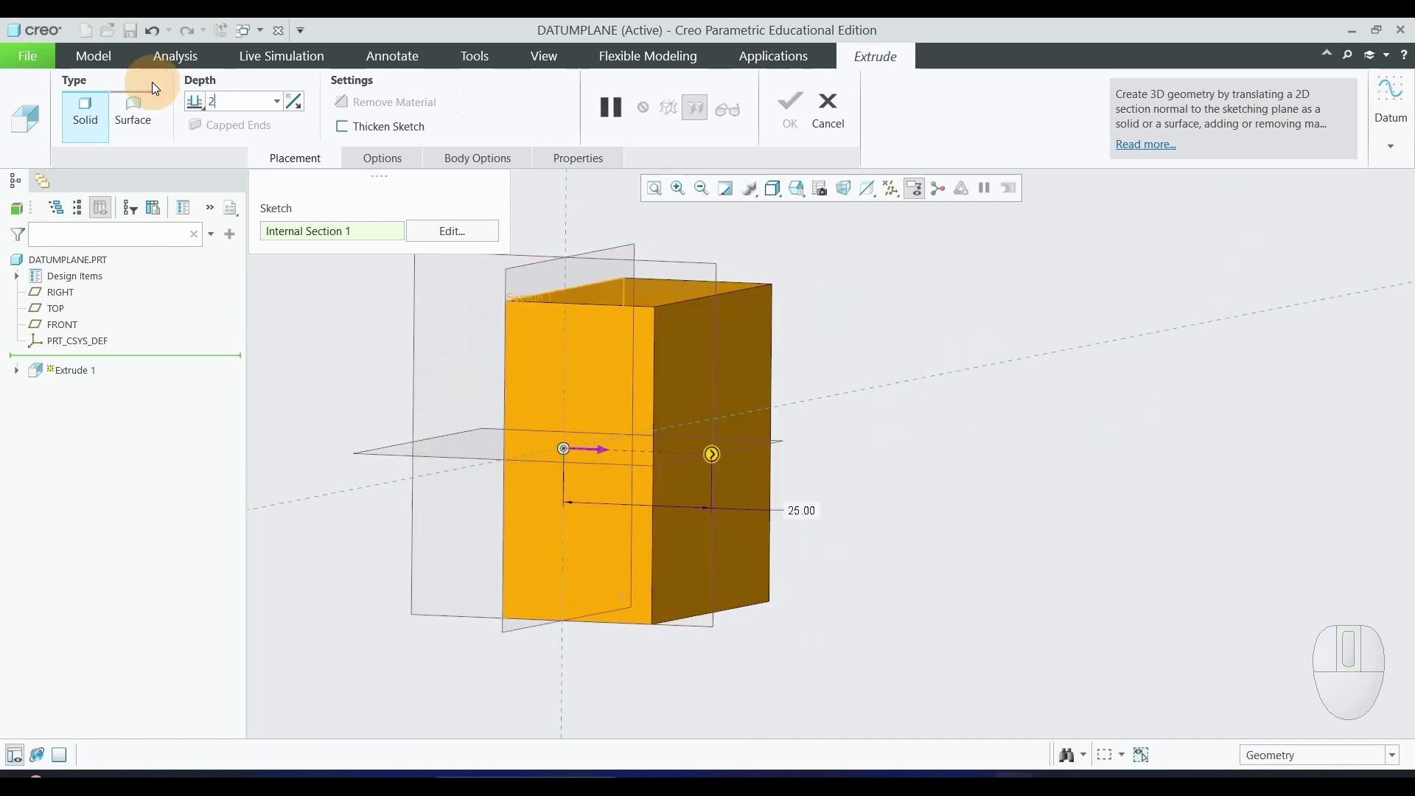
text(0)
key(Return)
Flip the extrusion to the opposite side of the sketch plane and complete the solid block.
scroll(638, 457, up, 2)
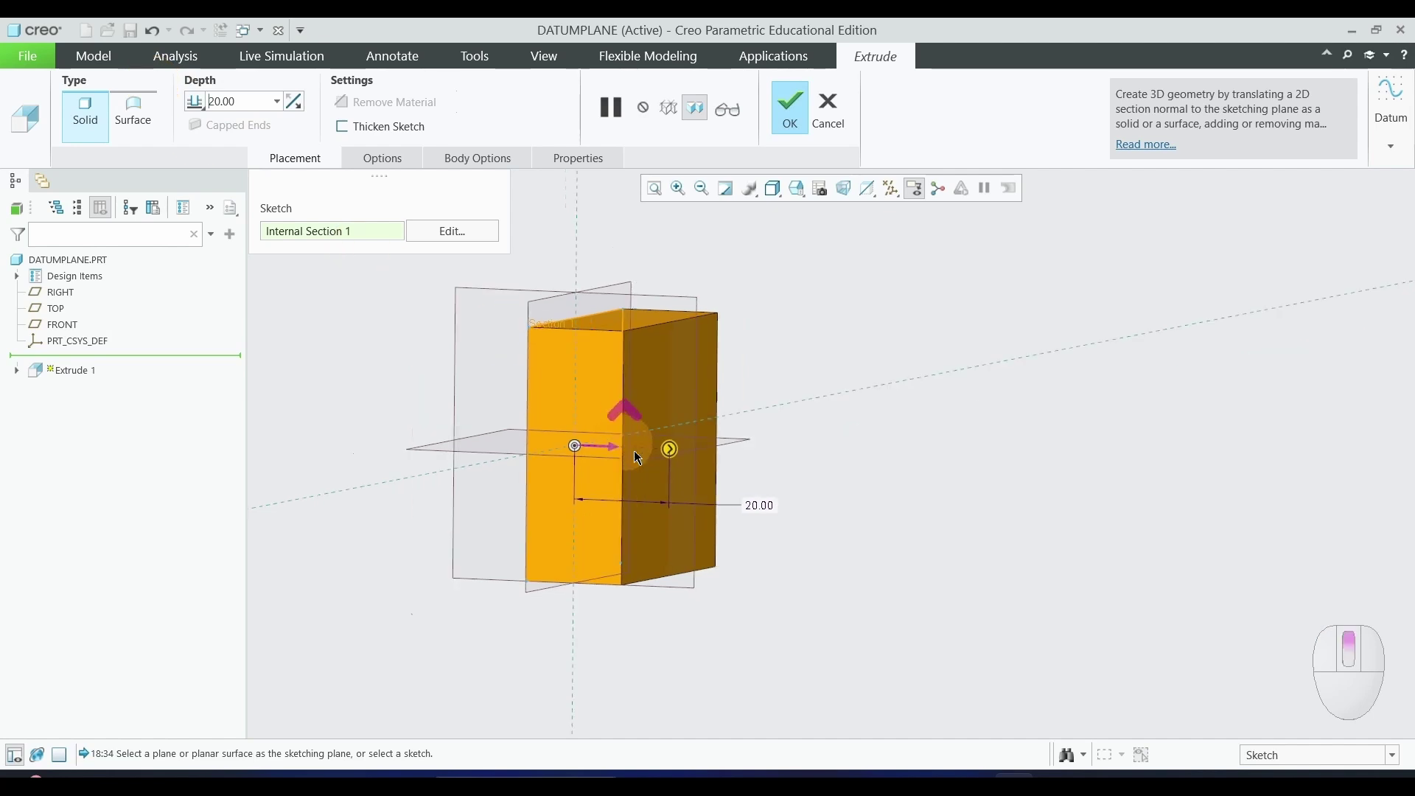
mouse_move(921, 502)
middle_down()
mouse_move(970, 496)
mouse_move(957, 546)
mouse_move(925, 541)
mouse_move(978, 550)
middle_up()
scroll(848, 501, up, 3)
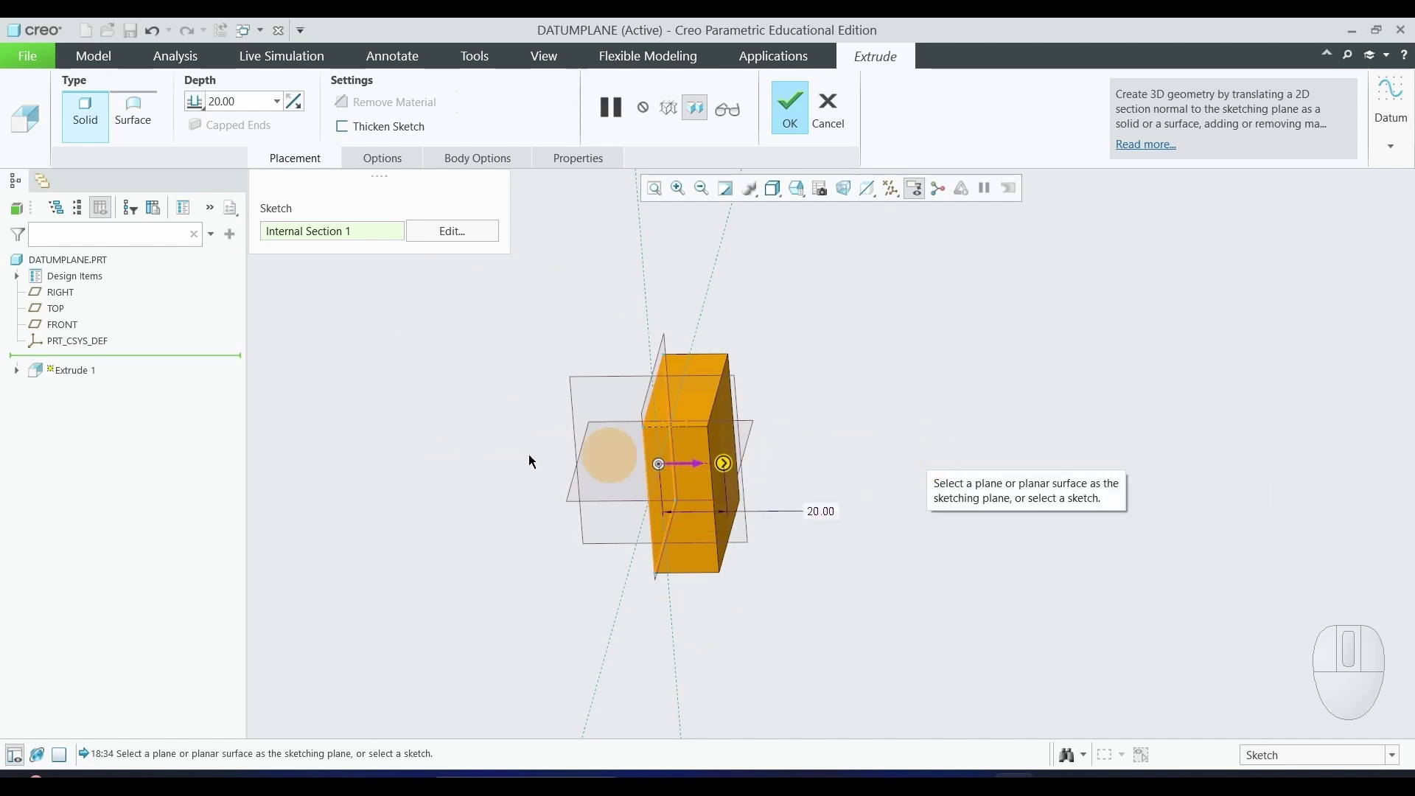
click(298, 100)
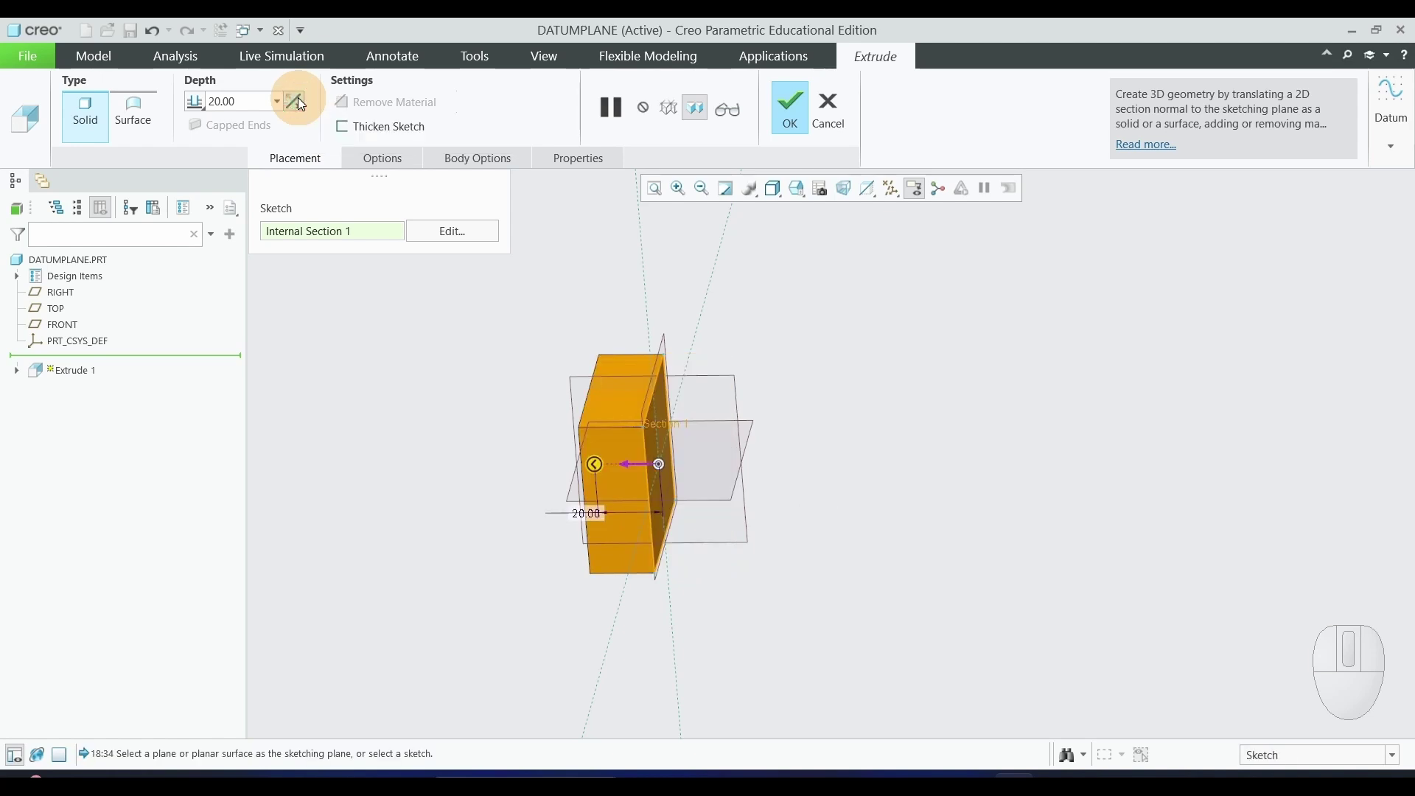
key(alt+Tab)
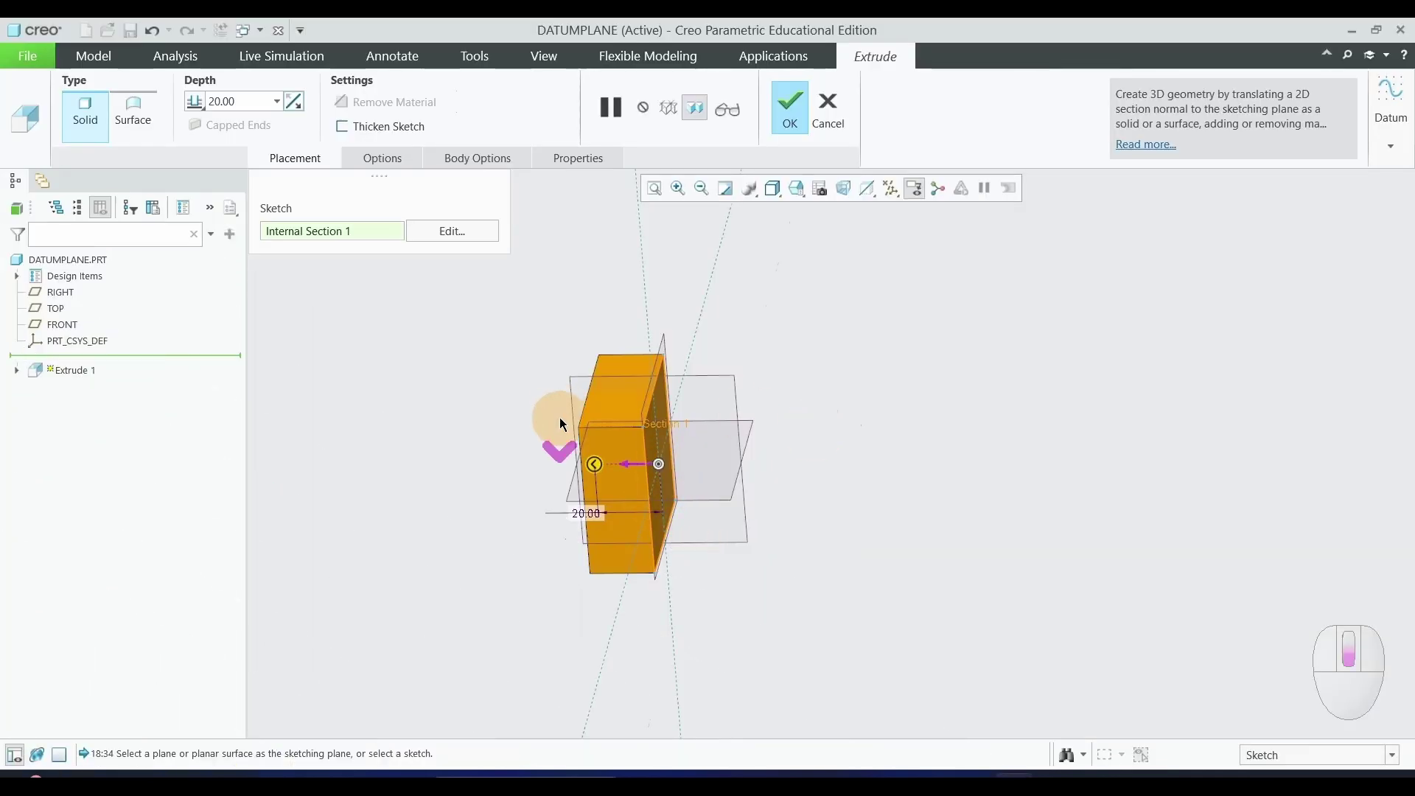
scroll(560, 424, down, 2)
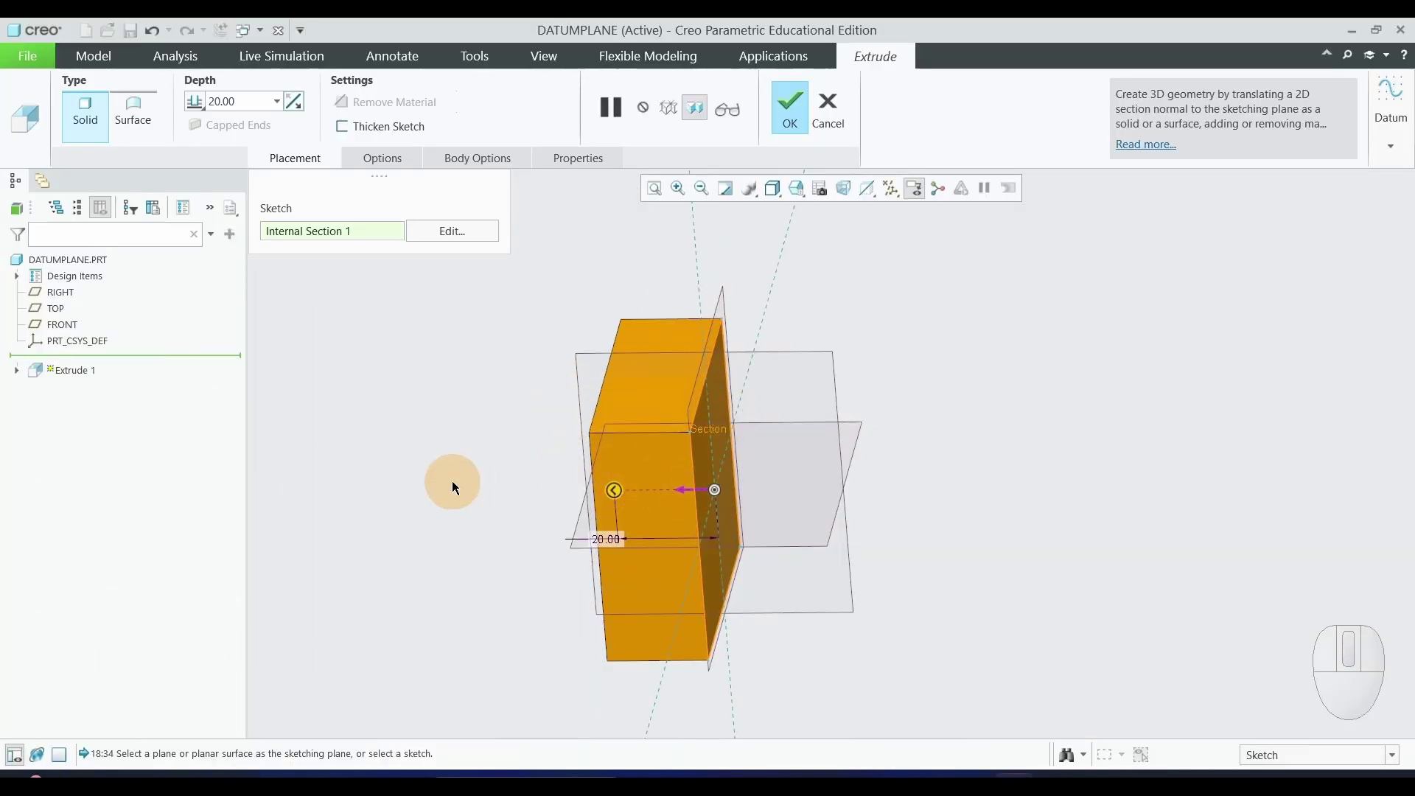
click(679, 490)
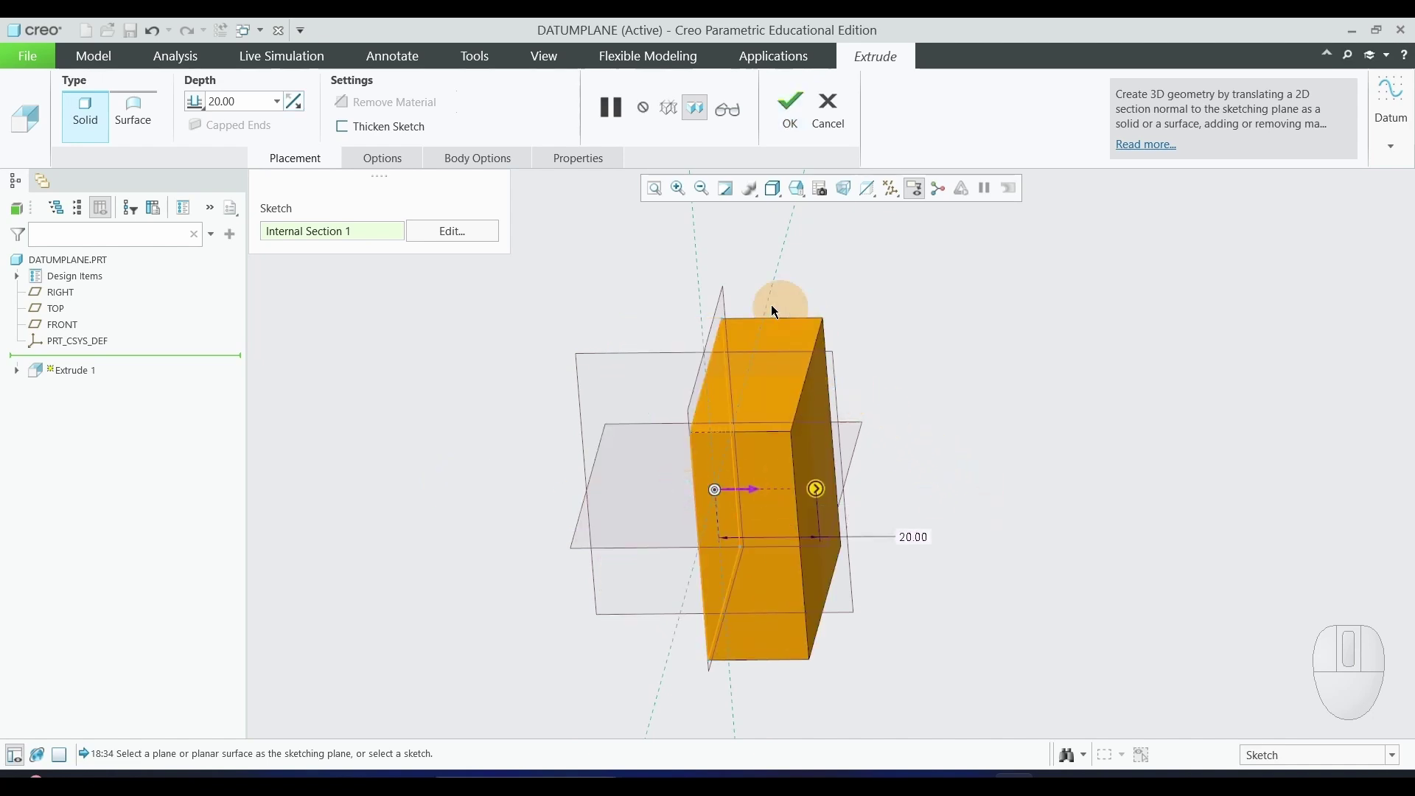
click(750, 489)
click(790, 118)
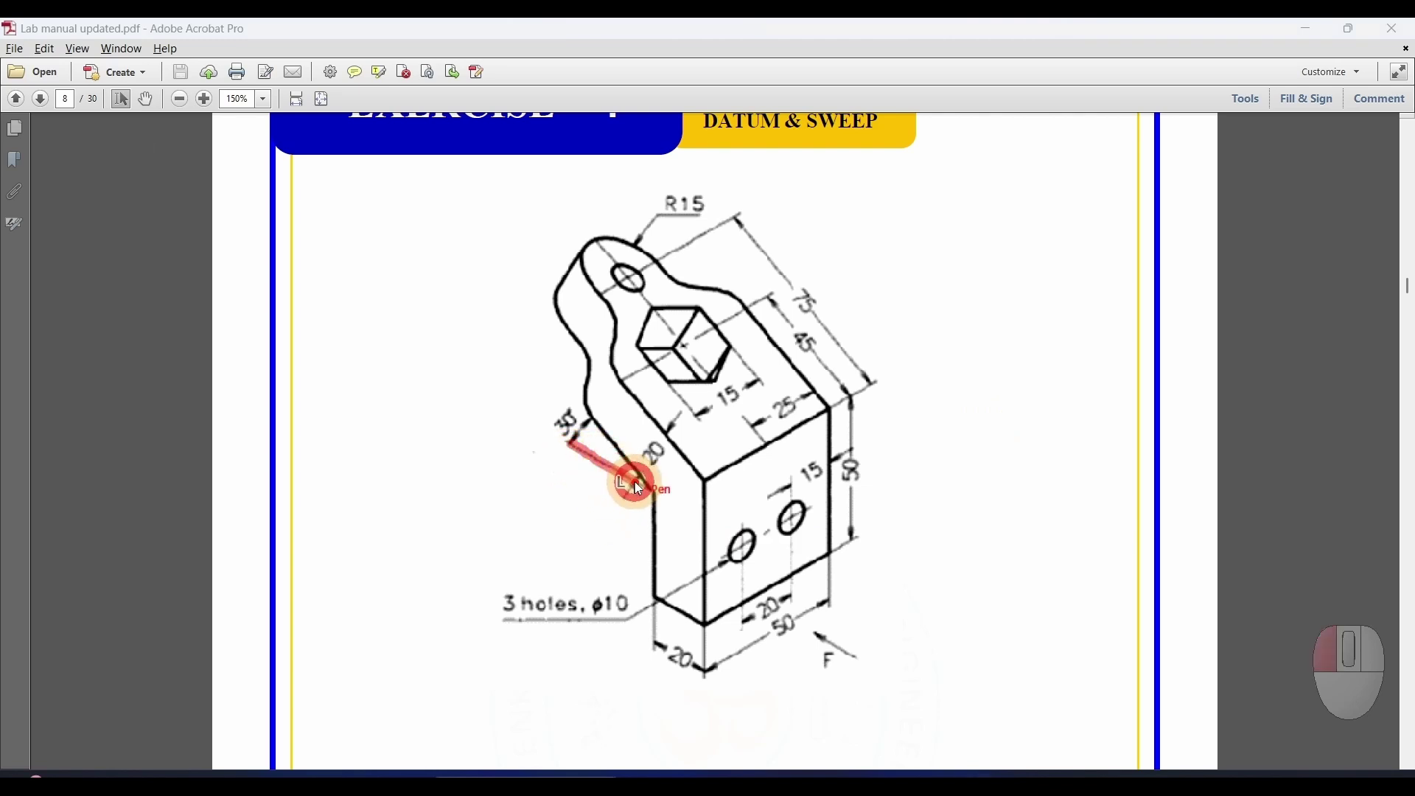
Mark the 30° inclined line across the block and a cross beside it on the exercise drawing in Adobe Acrobat.
mouse_move(688, 510)
mouse_down()
mouse_move(767, 551)
mouse_move(935, 598)
mouse_up()
drag(936, 562, 888, 596)
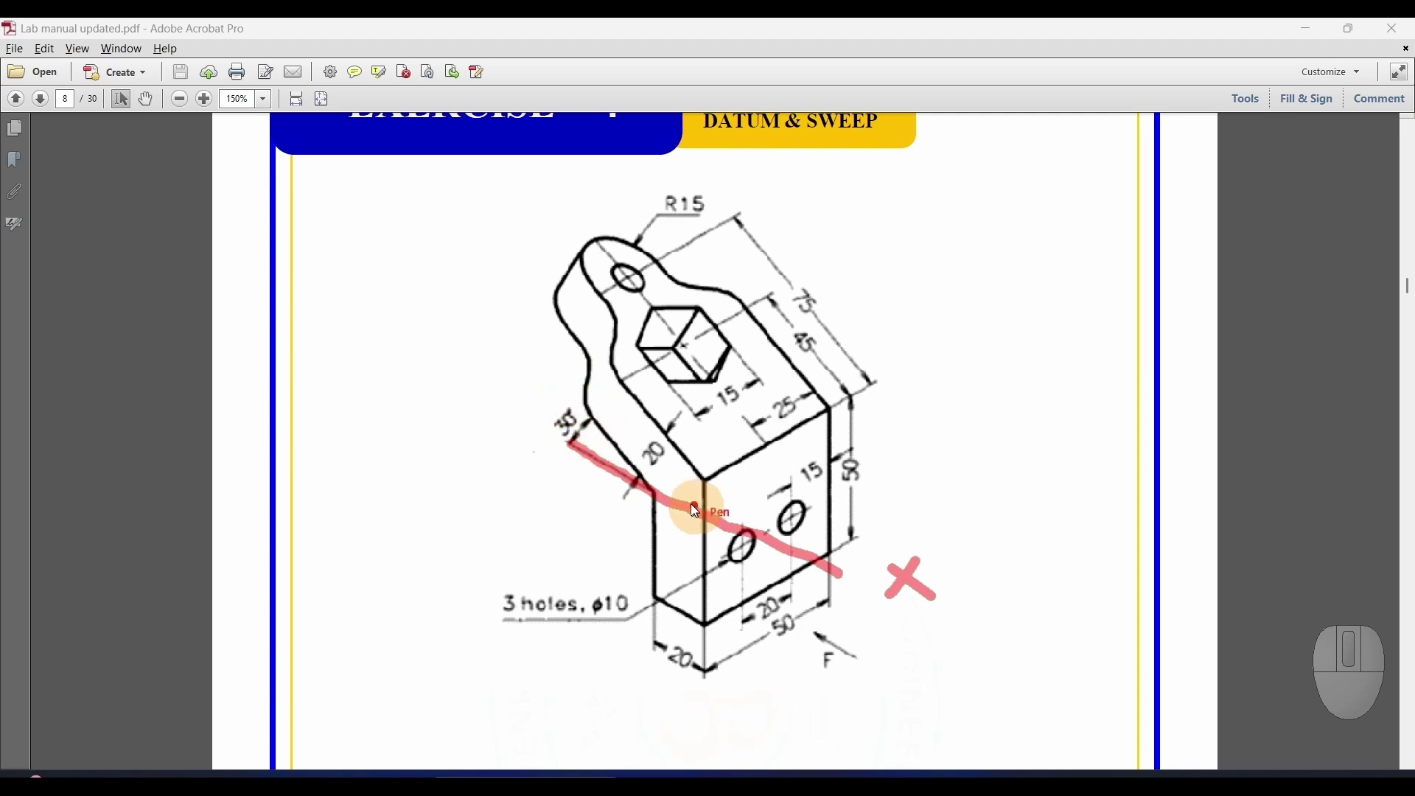
In Creo, start a datum plane through the block's long top edge, rotated 30° from its top face.
scroll(850, 529, down, 2)
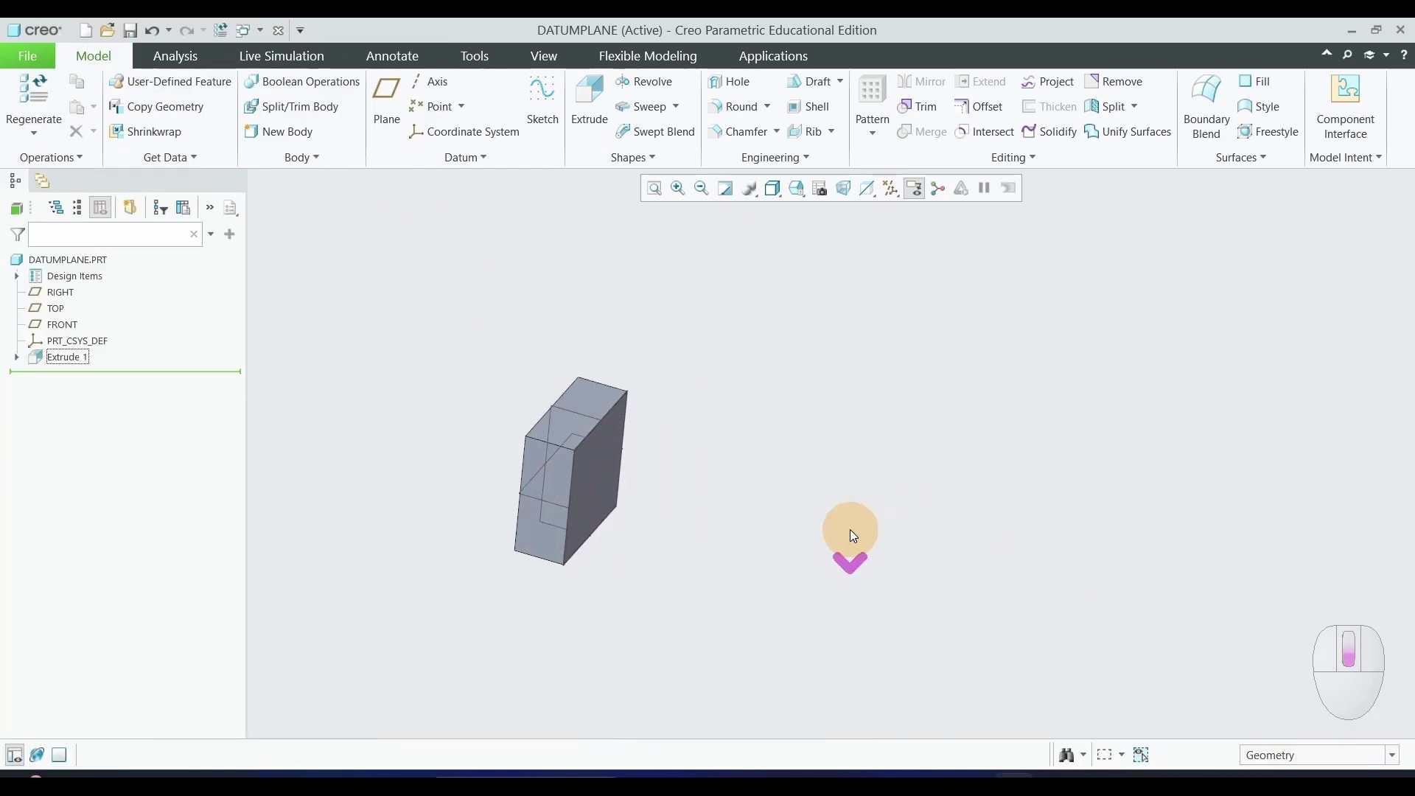
scroll(849, 518, up, 2)
scroll(634, 603, down, 3)
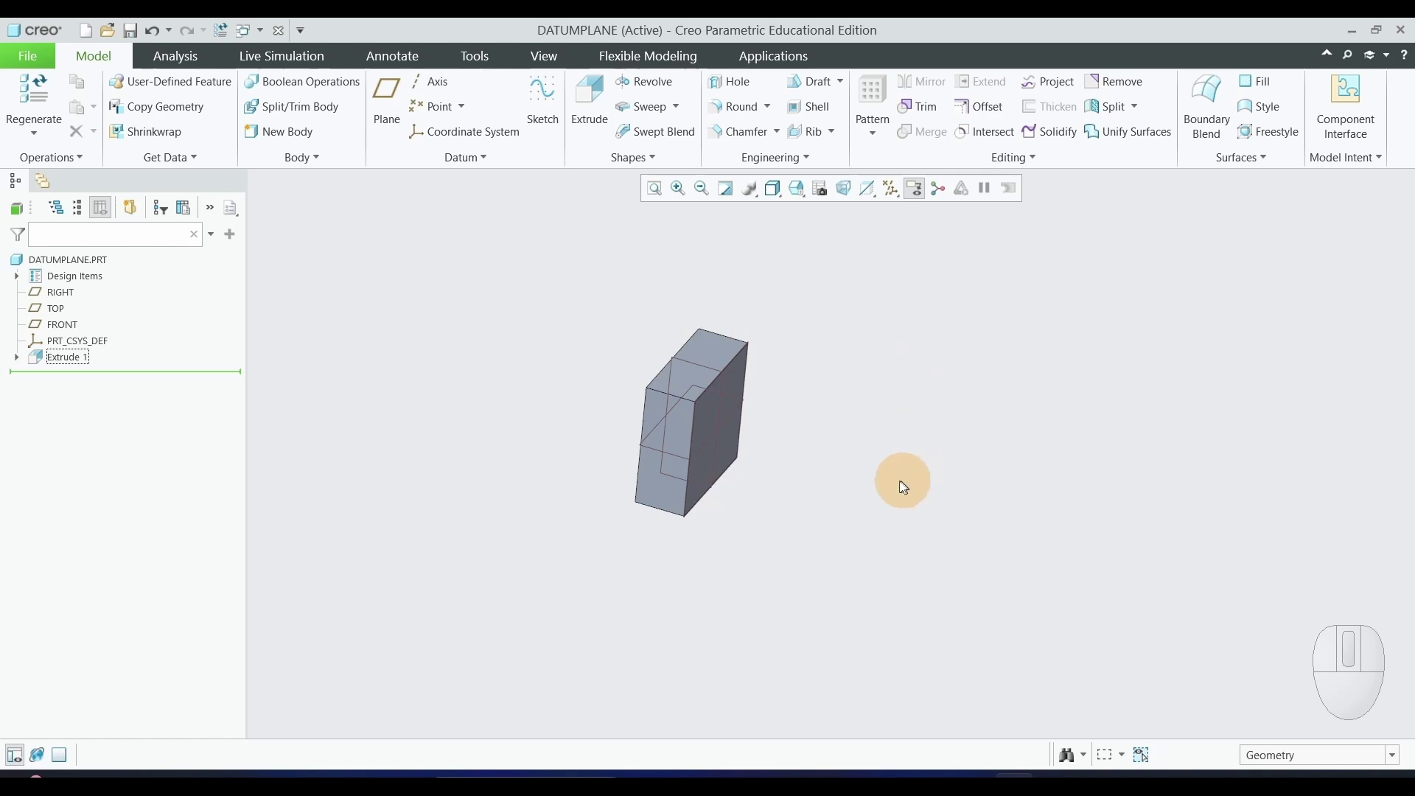
middle_drag(897, 493, 894, 493)
scroll(855, 367, down, 3)
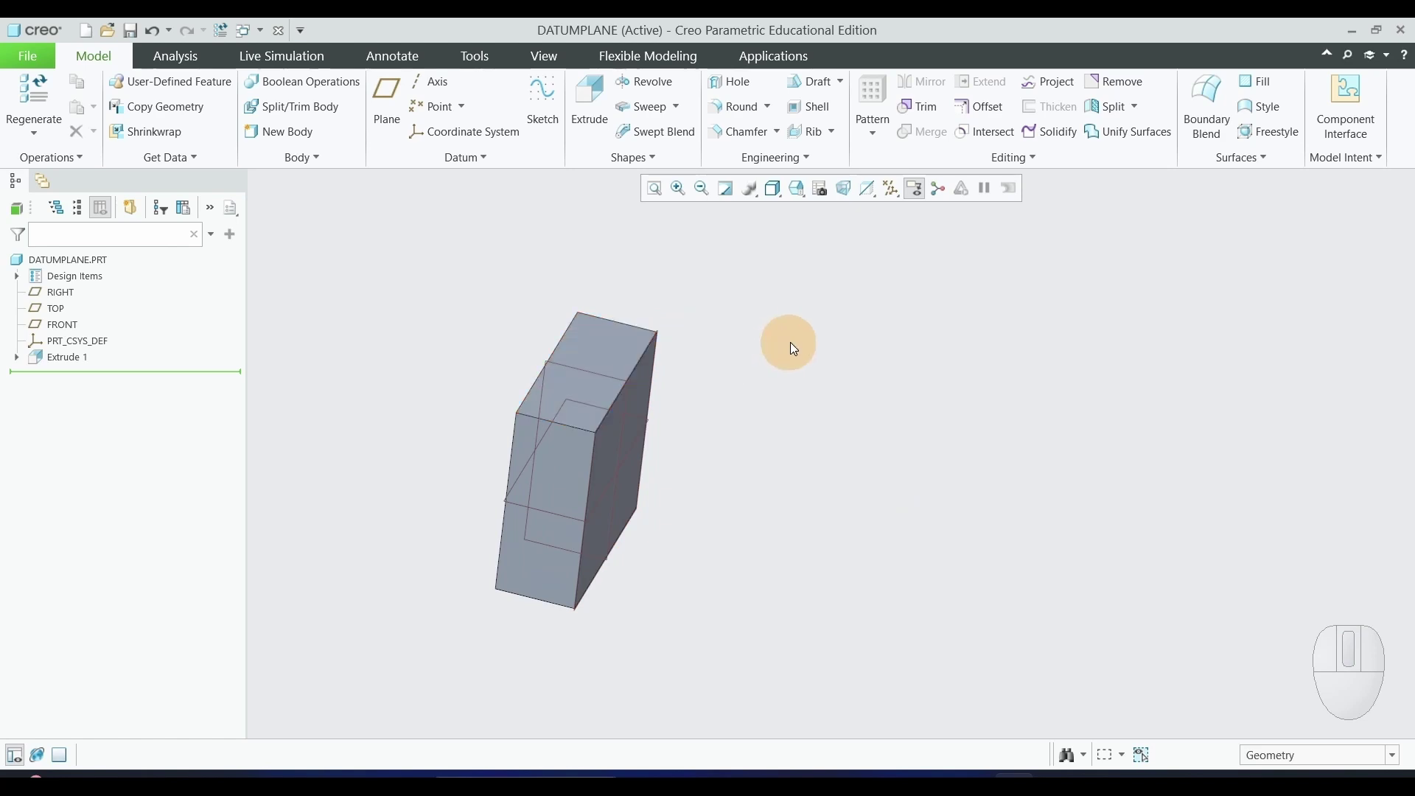
click(396, 95)
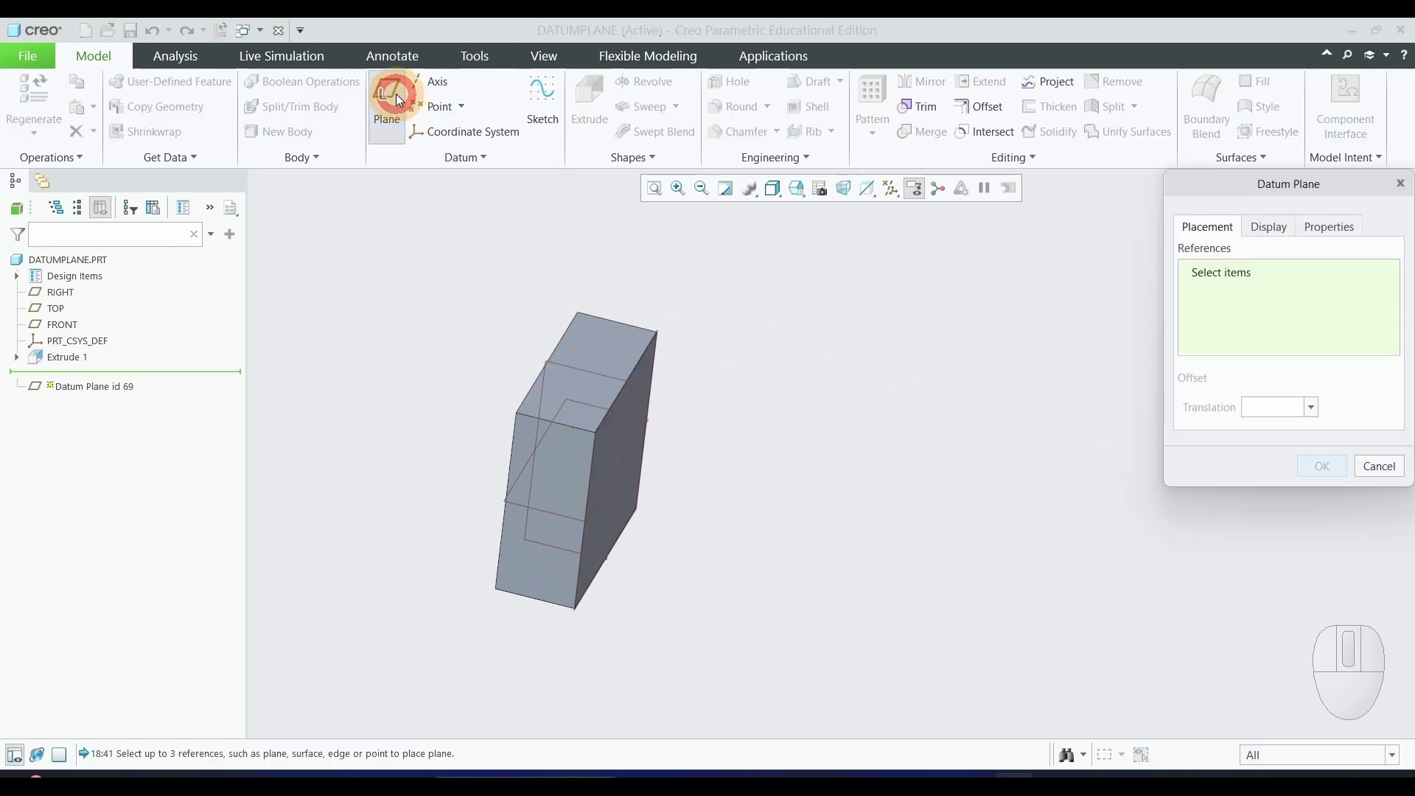
click(618, 359)
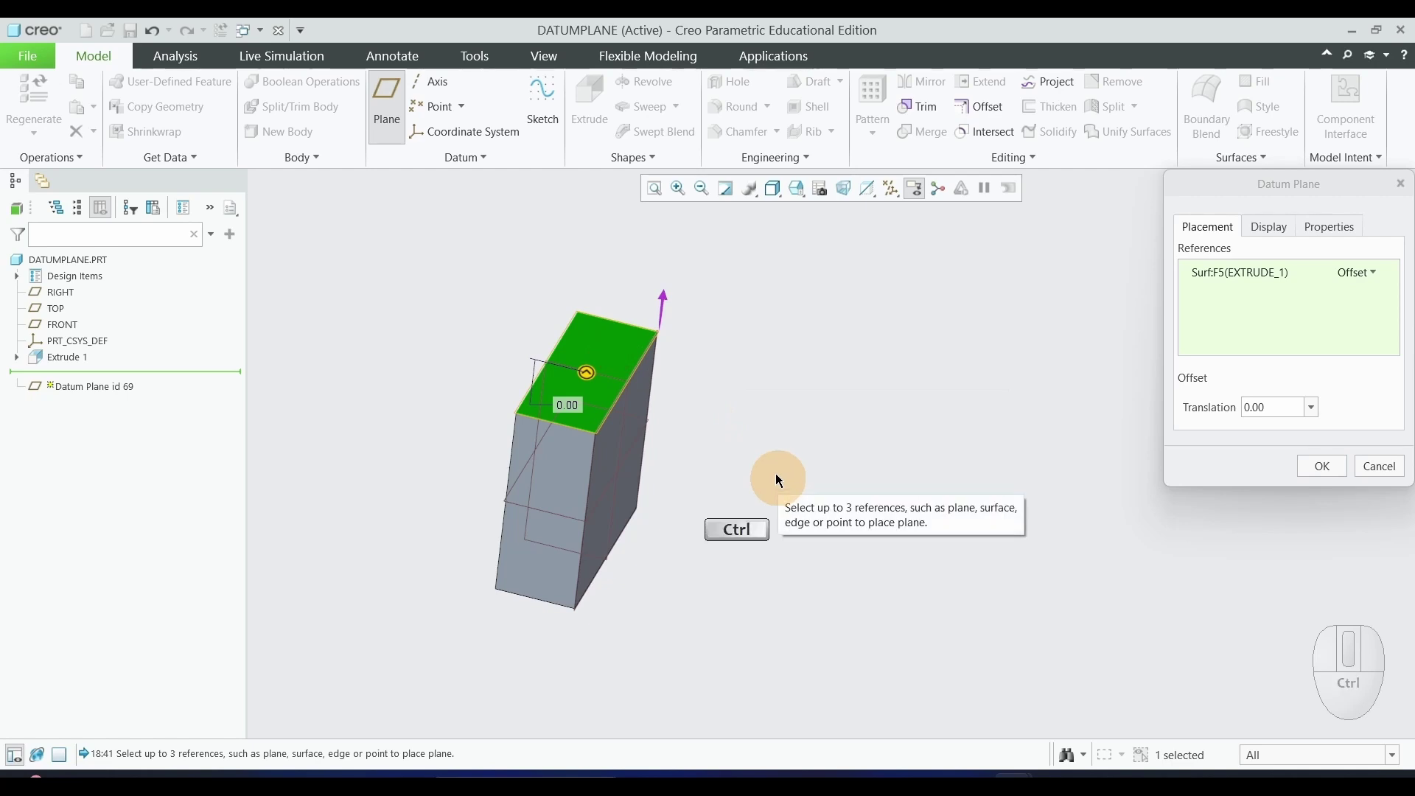
ctrl+click(632, 385)
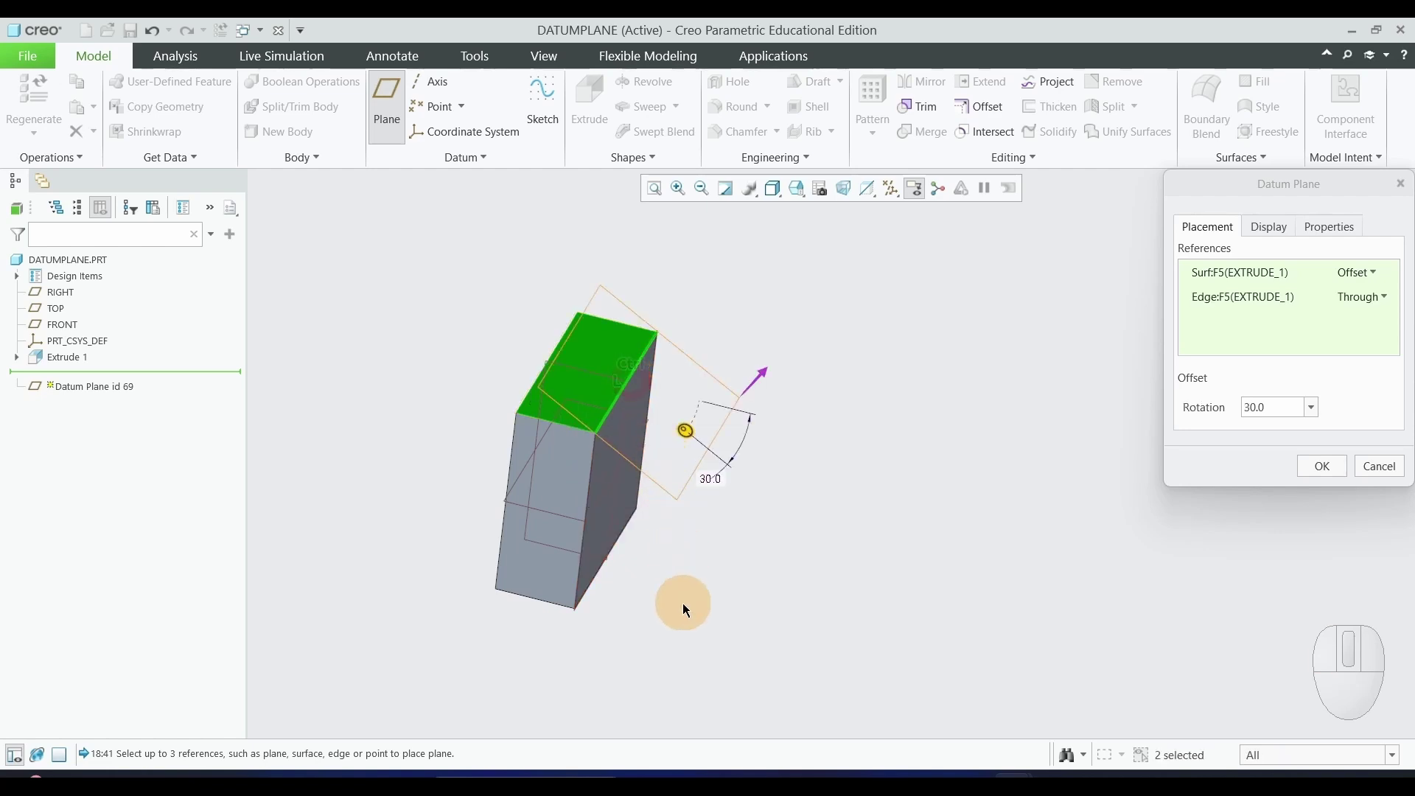
Set the datum plane's rotation to -30° and create the plane.
scroll(767, 593, down, 2)
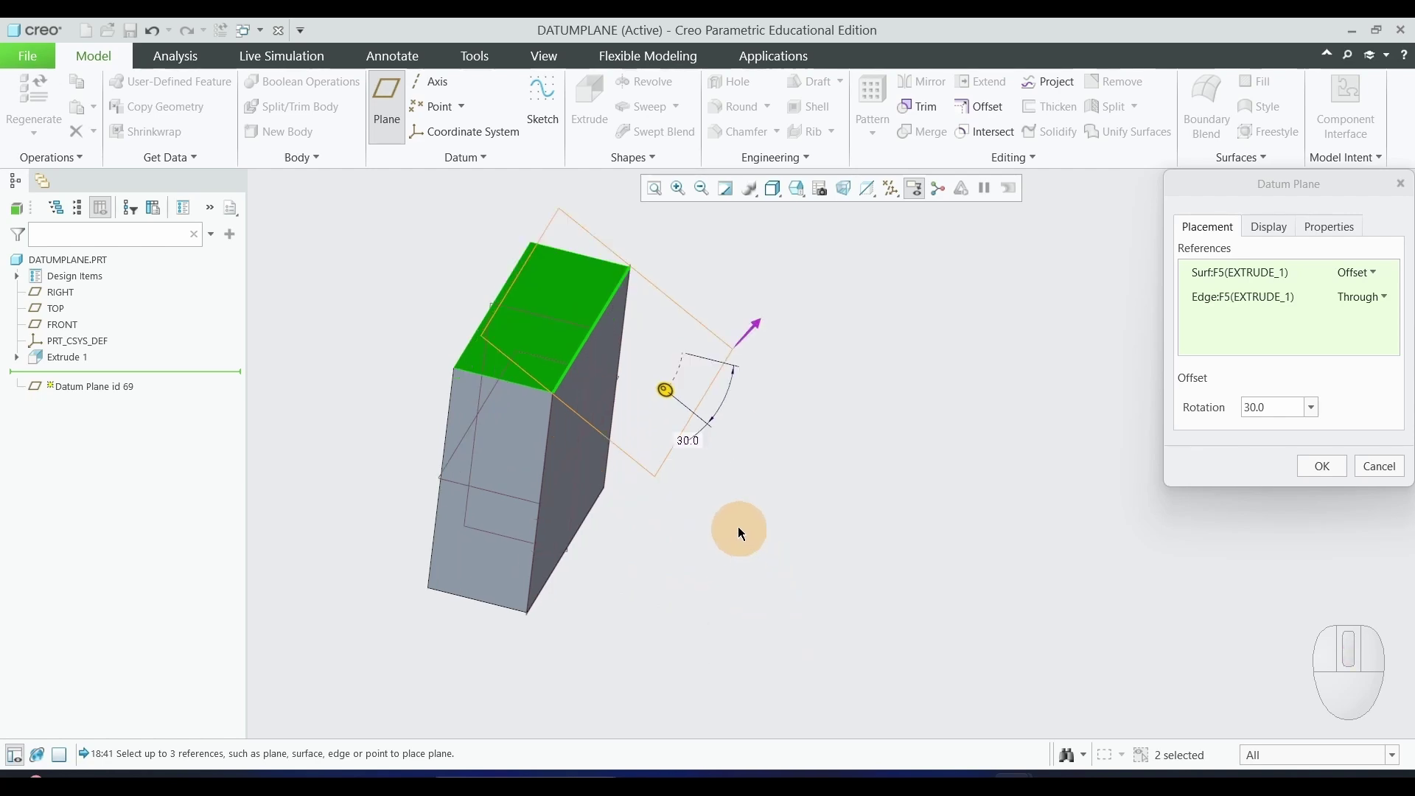
scroll(733, 454, up, 1)
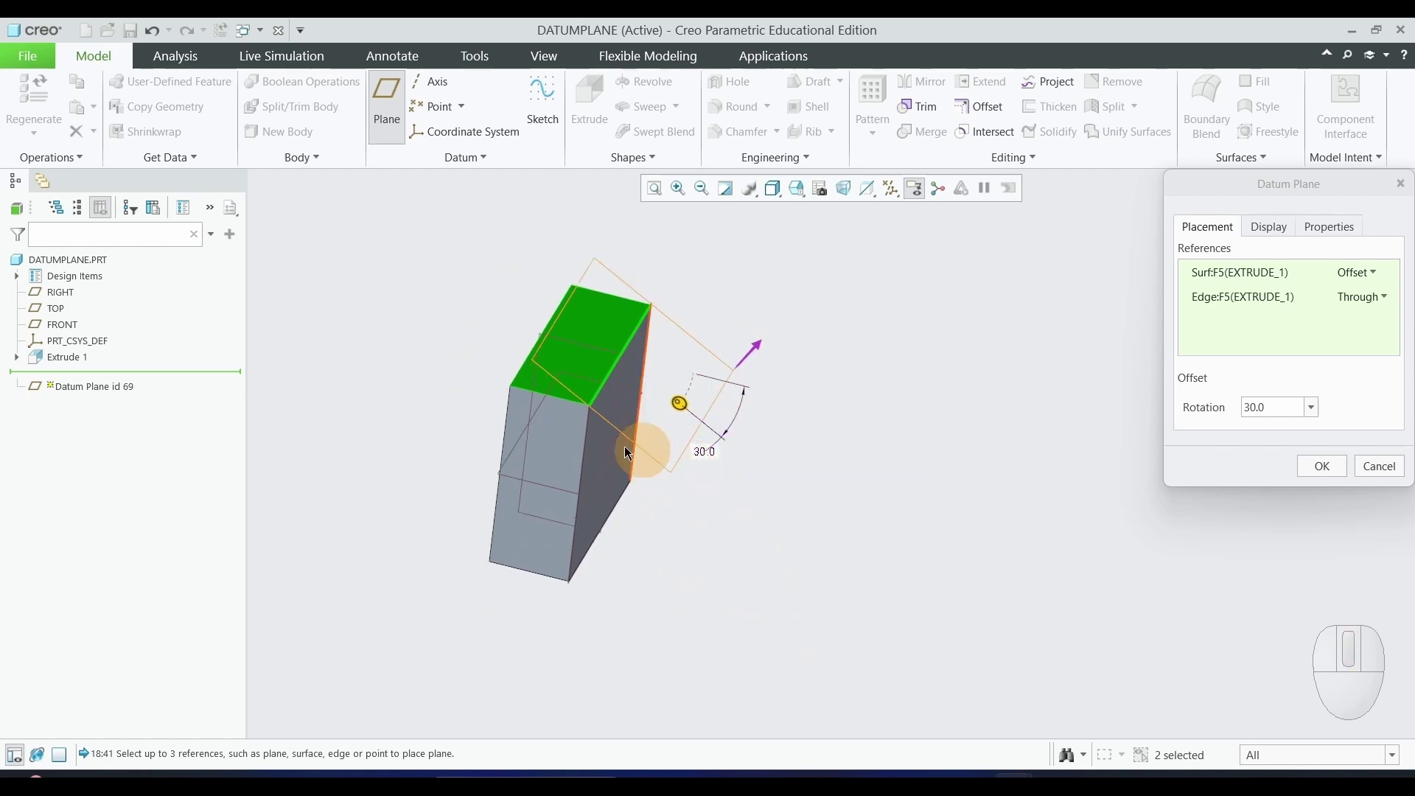
middle_drag(830, 555, 852, 524)
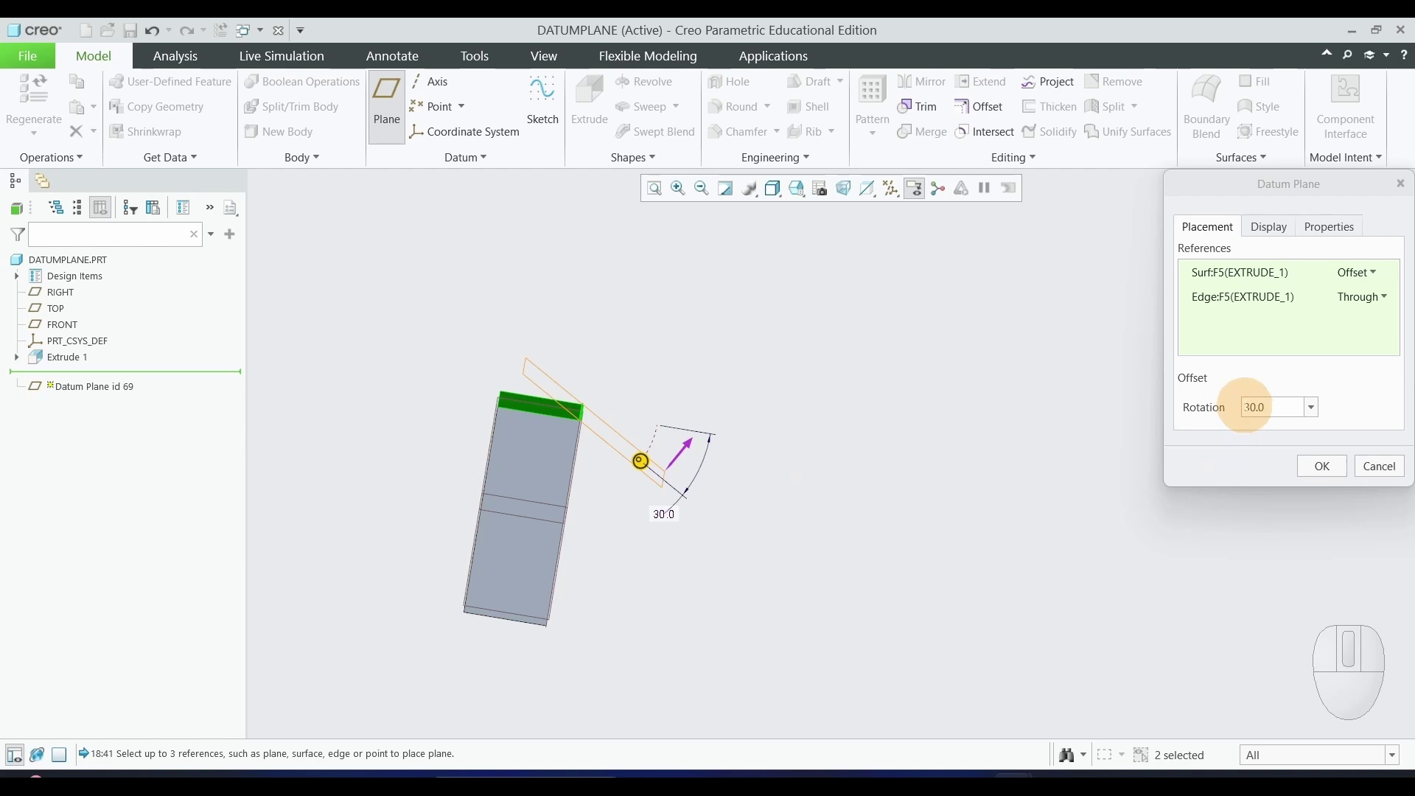
double_click(1246, 407)
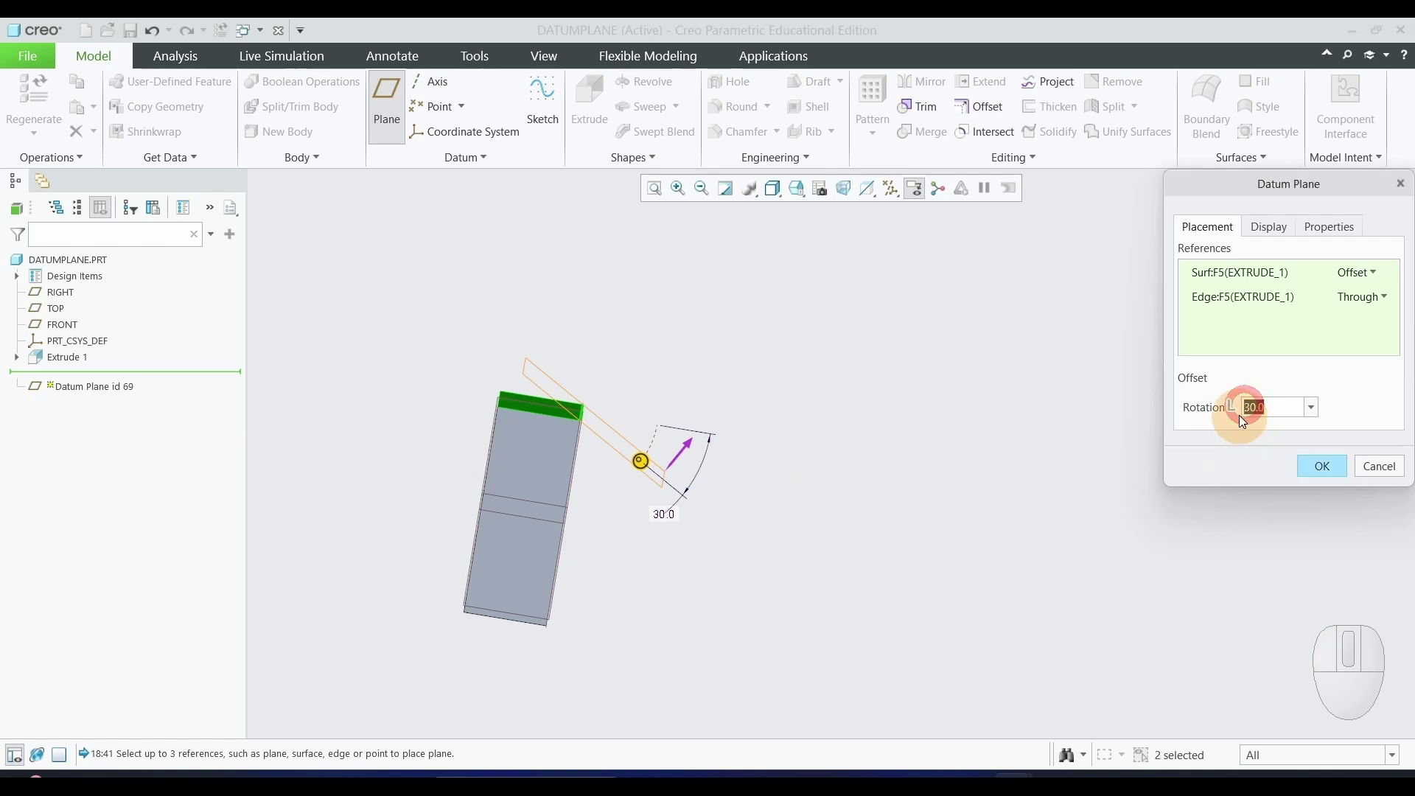
text(-)
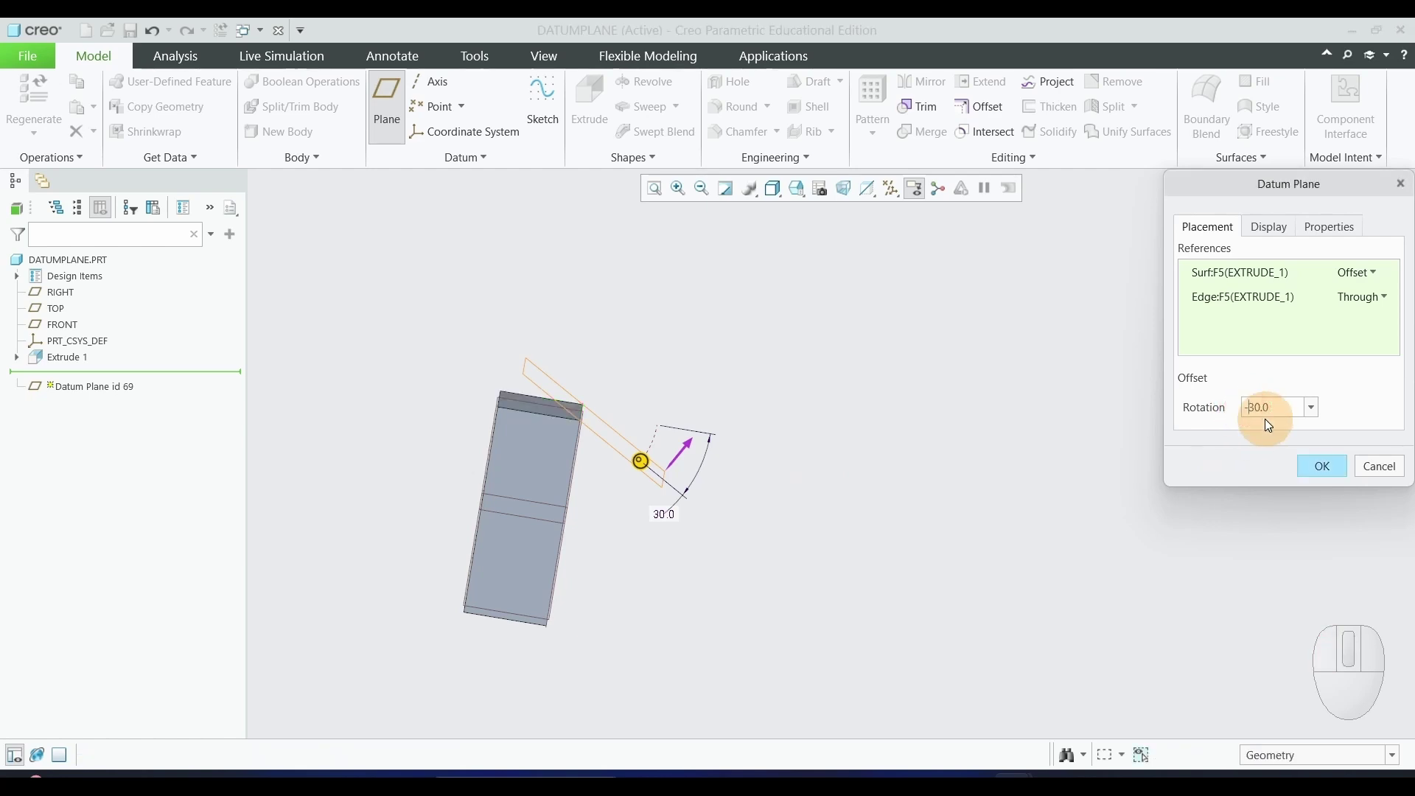
click(1323, 466)
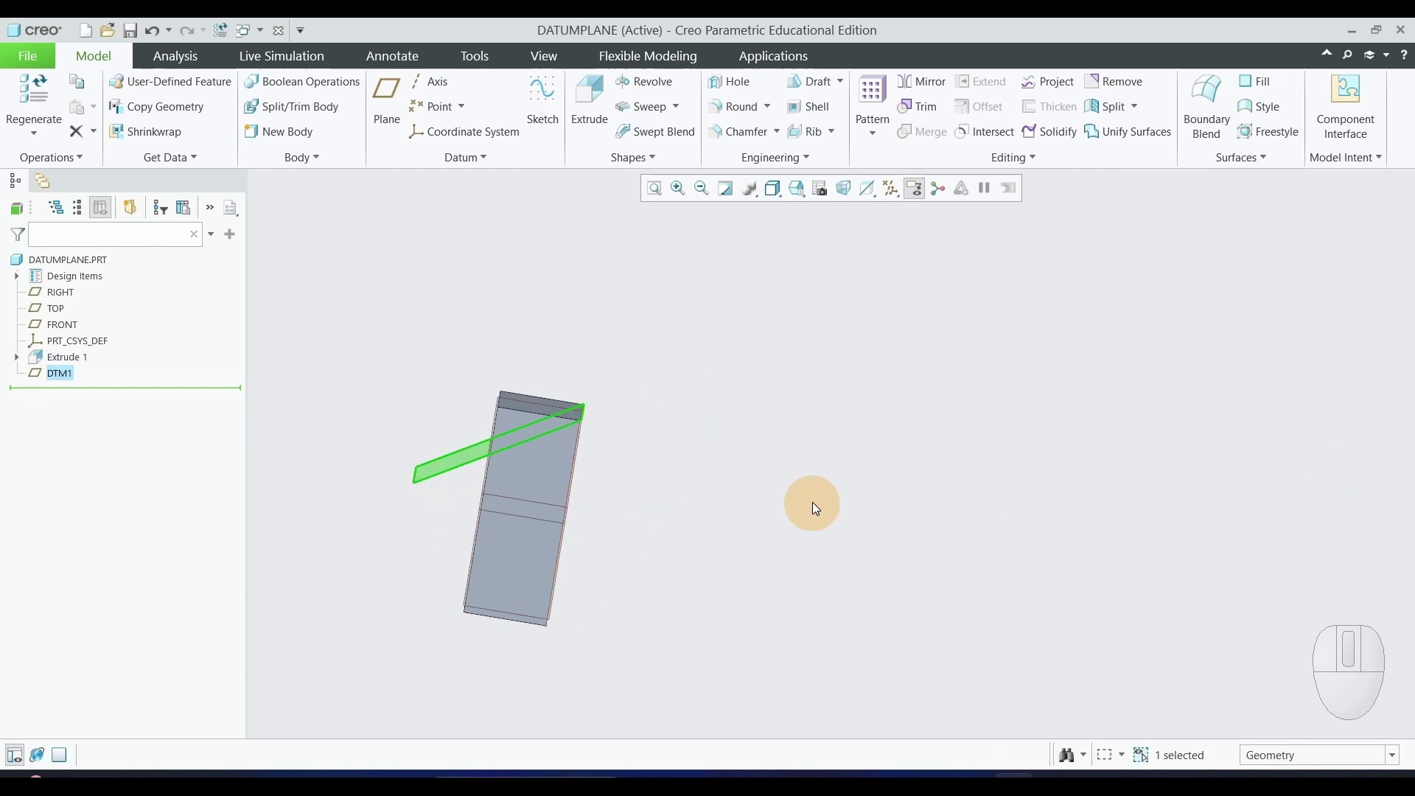
click(815, 483)
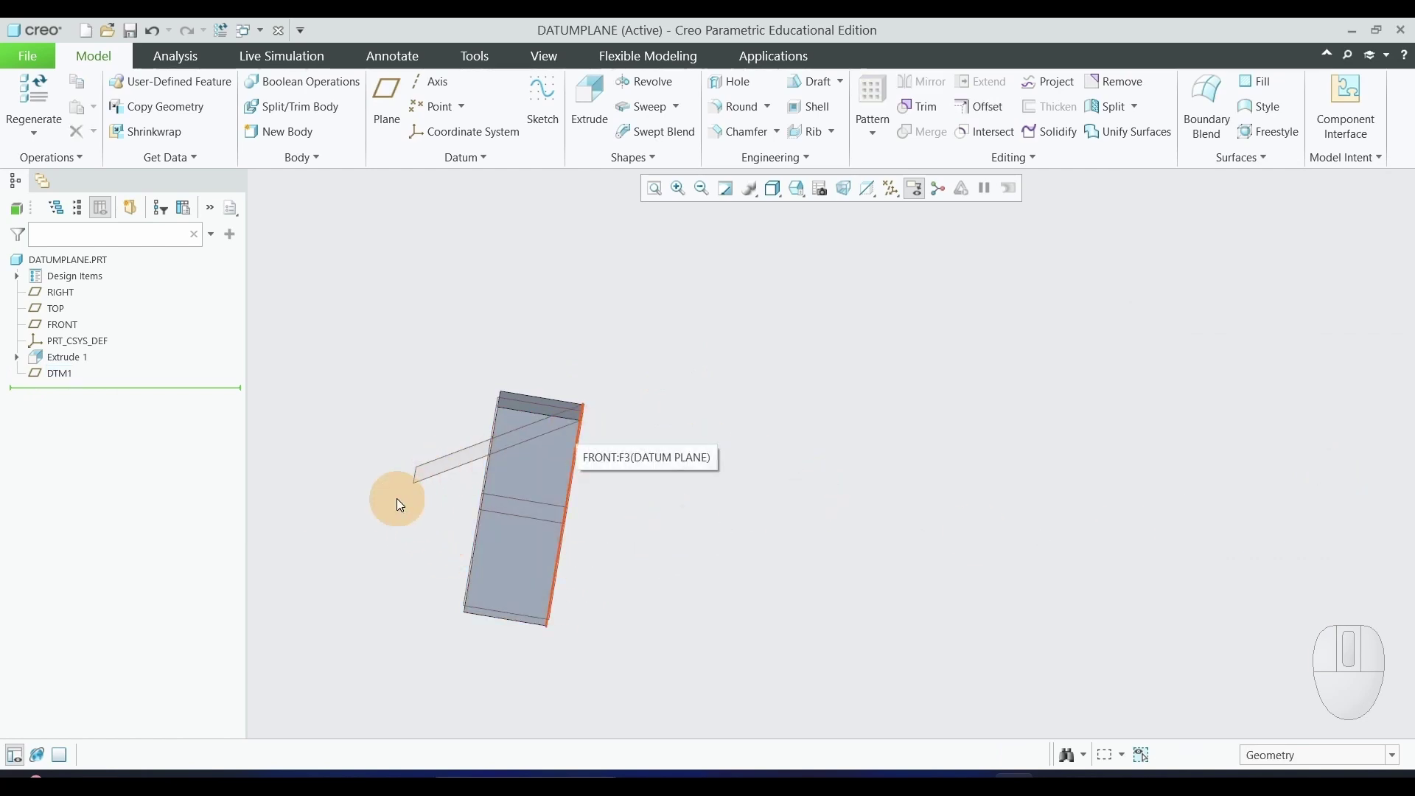
Redefine datum plane DTM1 with its rotation reversed so that it slopes down away from the block.
click(65, 374)
right_click(63, 374)
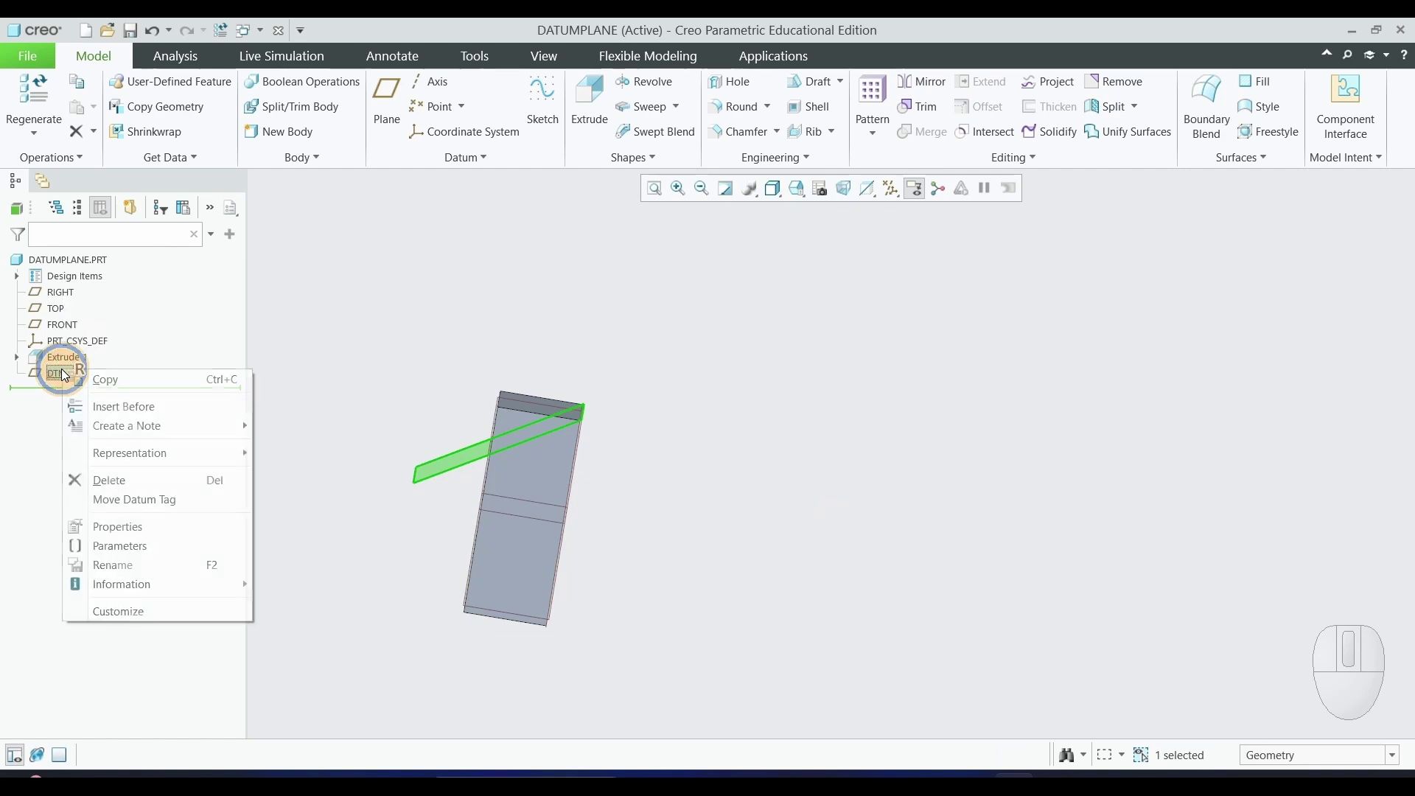
click(97, 295)
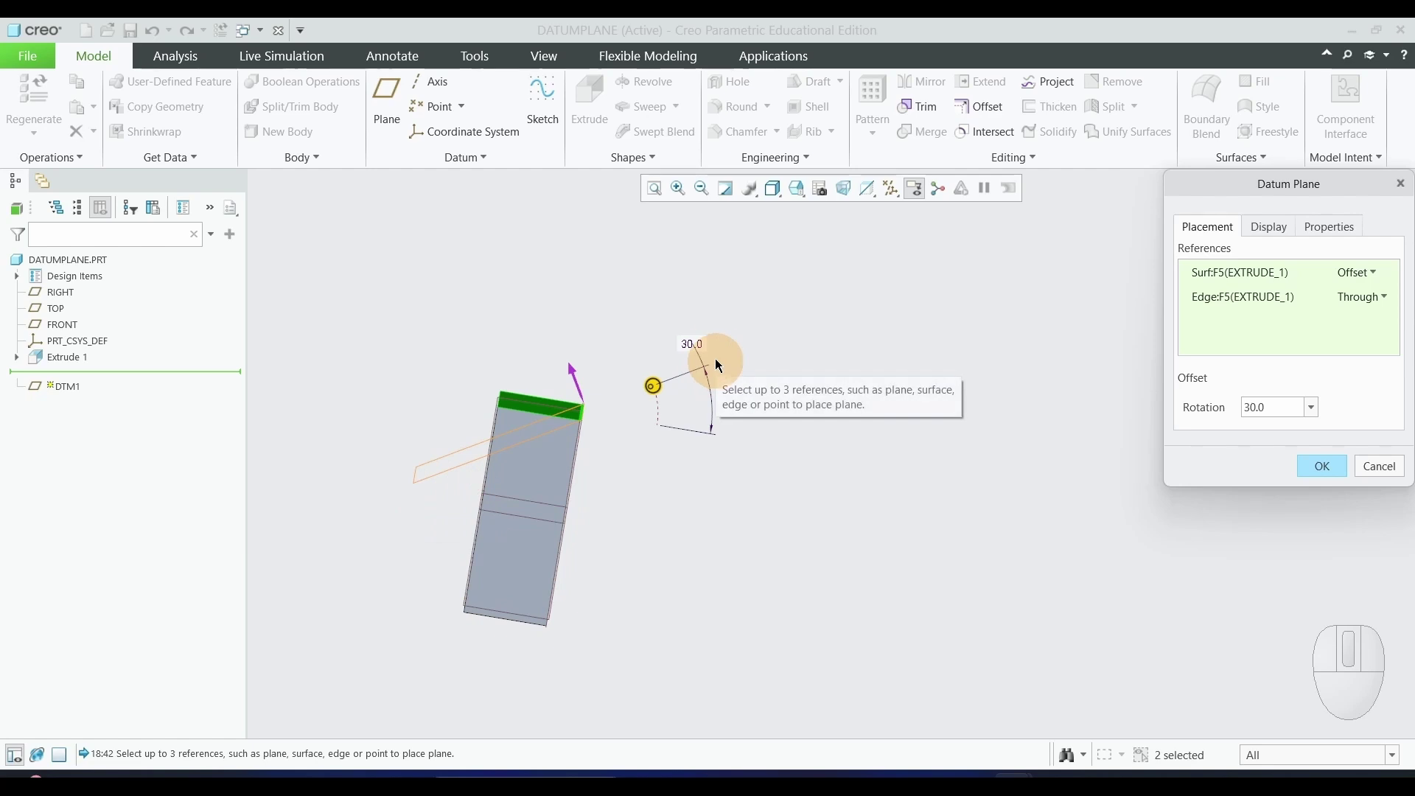
click(1251, 408)
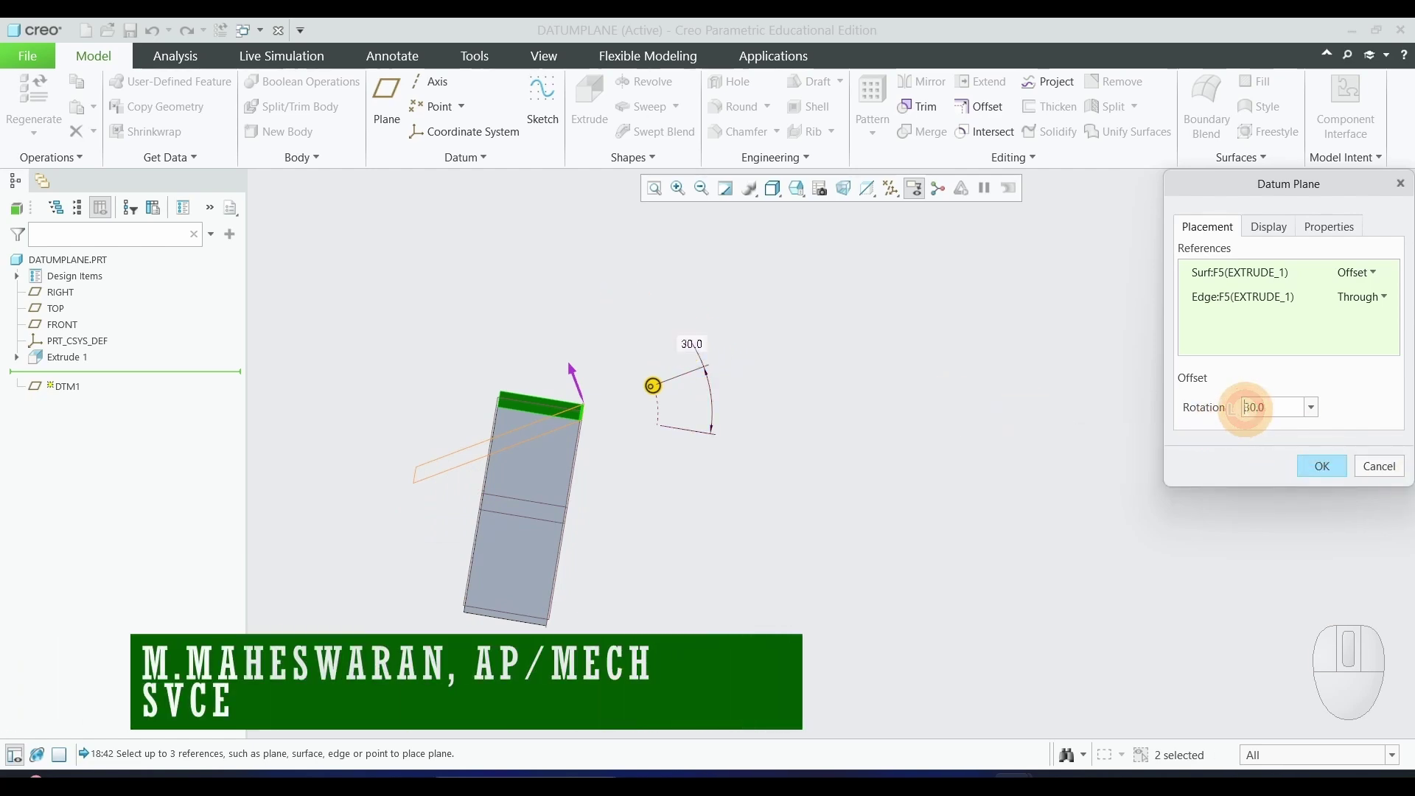
middle_click(819, 505)
scroll(500, 427, down, 2)
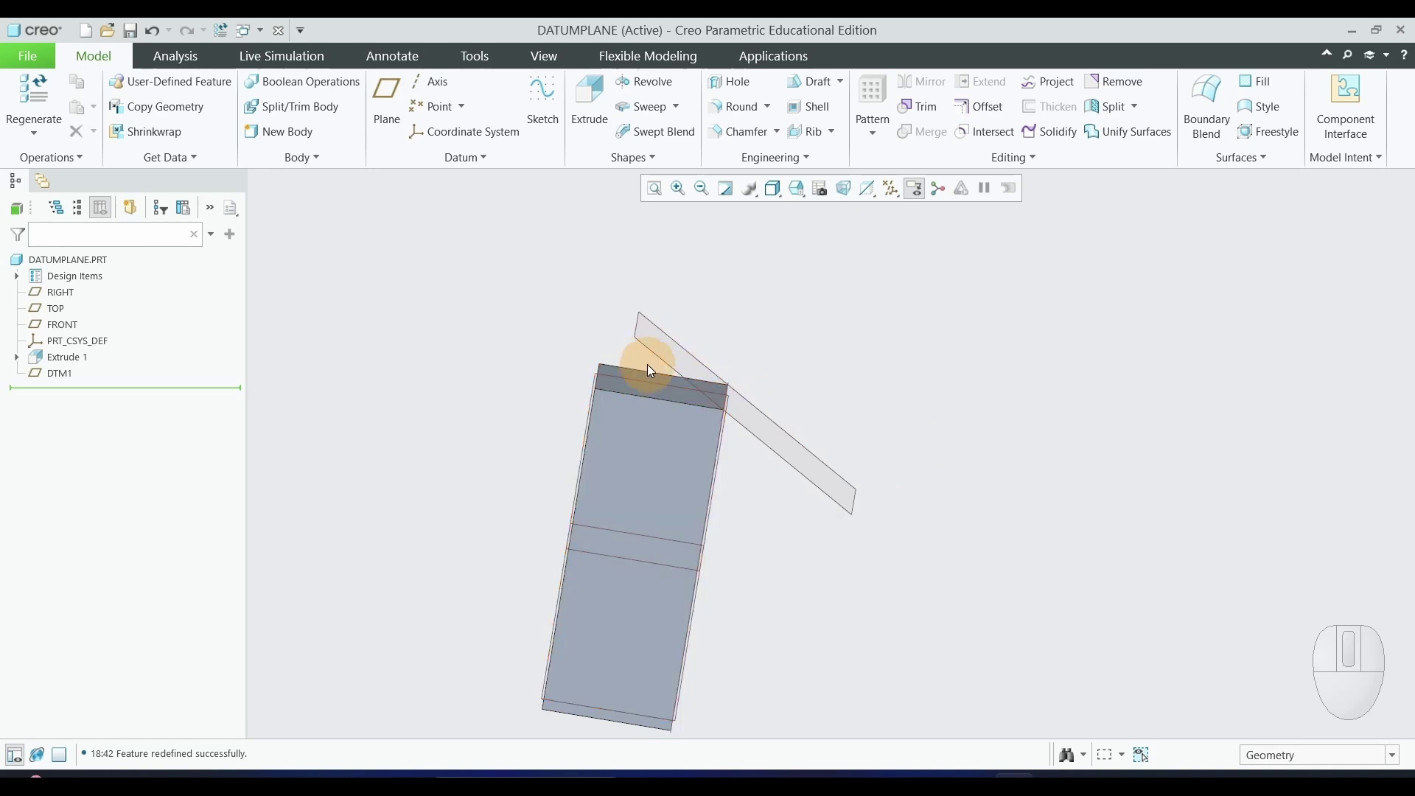
Switch to the exercise drawing in Adobe Acrobat and mark the rounded R15 end of the inclined arm.
scroll(973, 404, up, 2)
click(1010, 409)
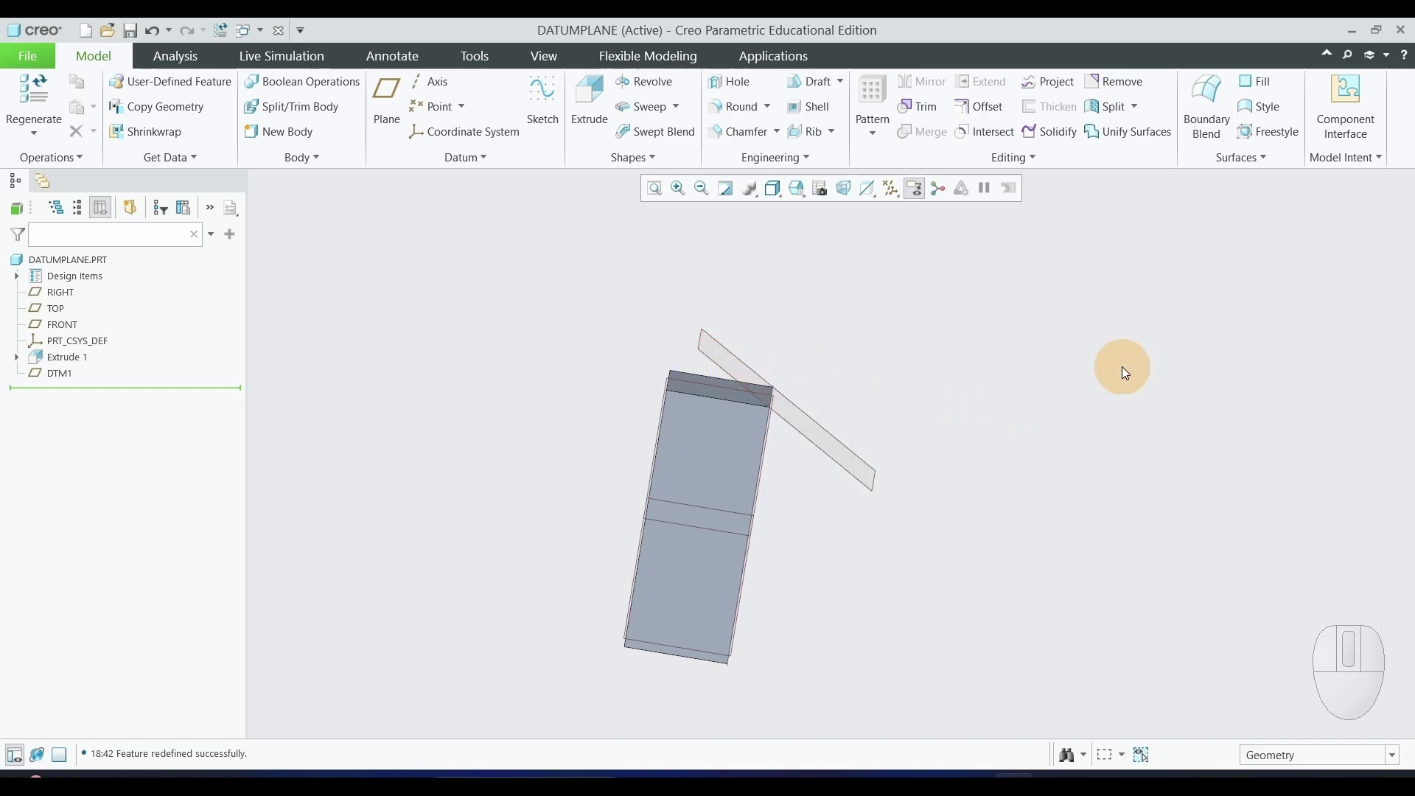
key(alt+Tab)
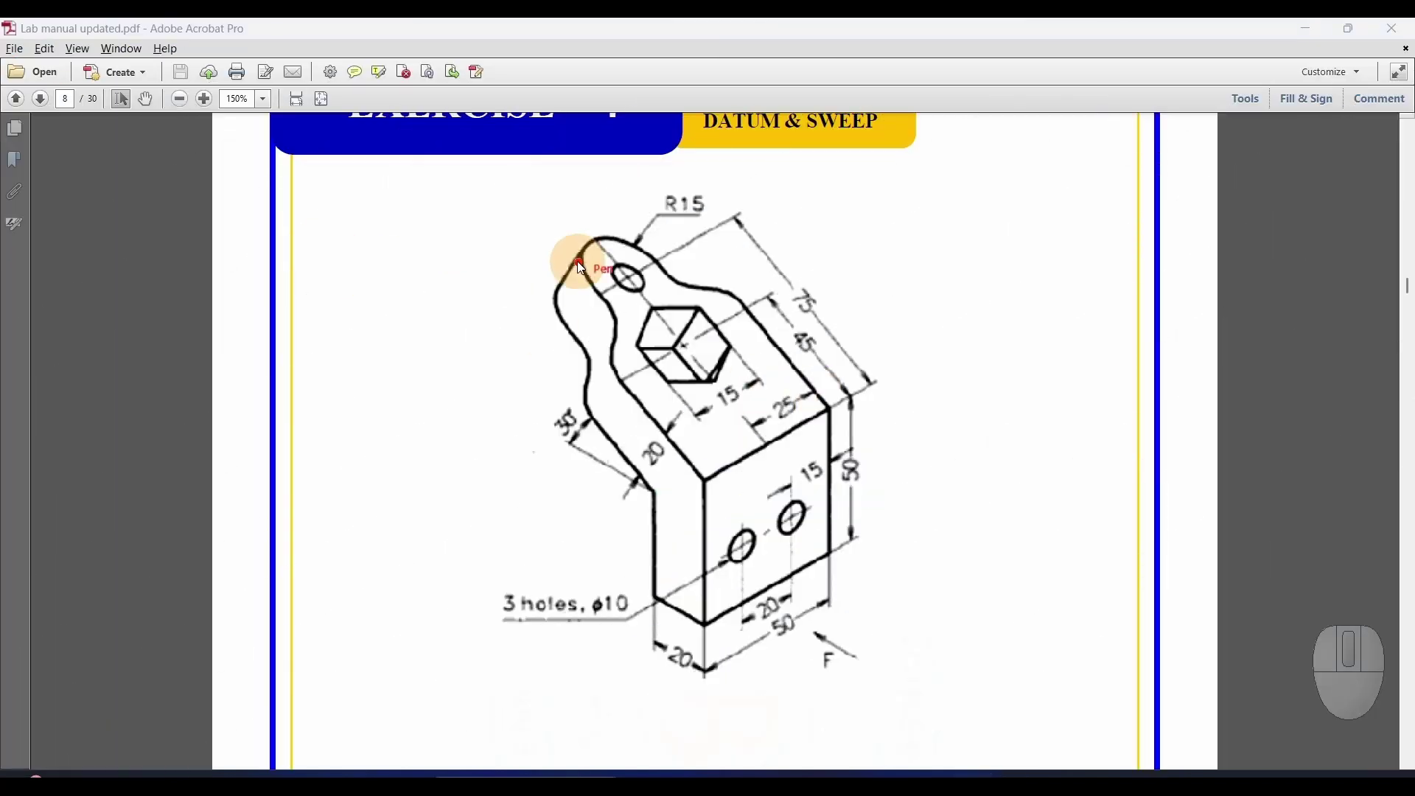
mouse_move(570, 241)
mouse_down()
mouse_move(661, 250)
mouse_move(799, 341)
mouse_move(805, 436)
mouse_move(673, 465)
mouse_move(546, 366)
mouse_move(602, 234)
mouse_move(623, 234)
mouse_up()
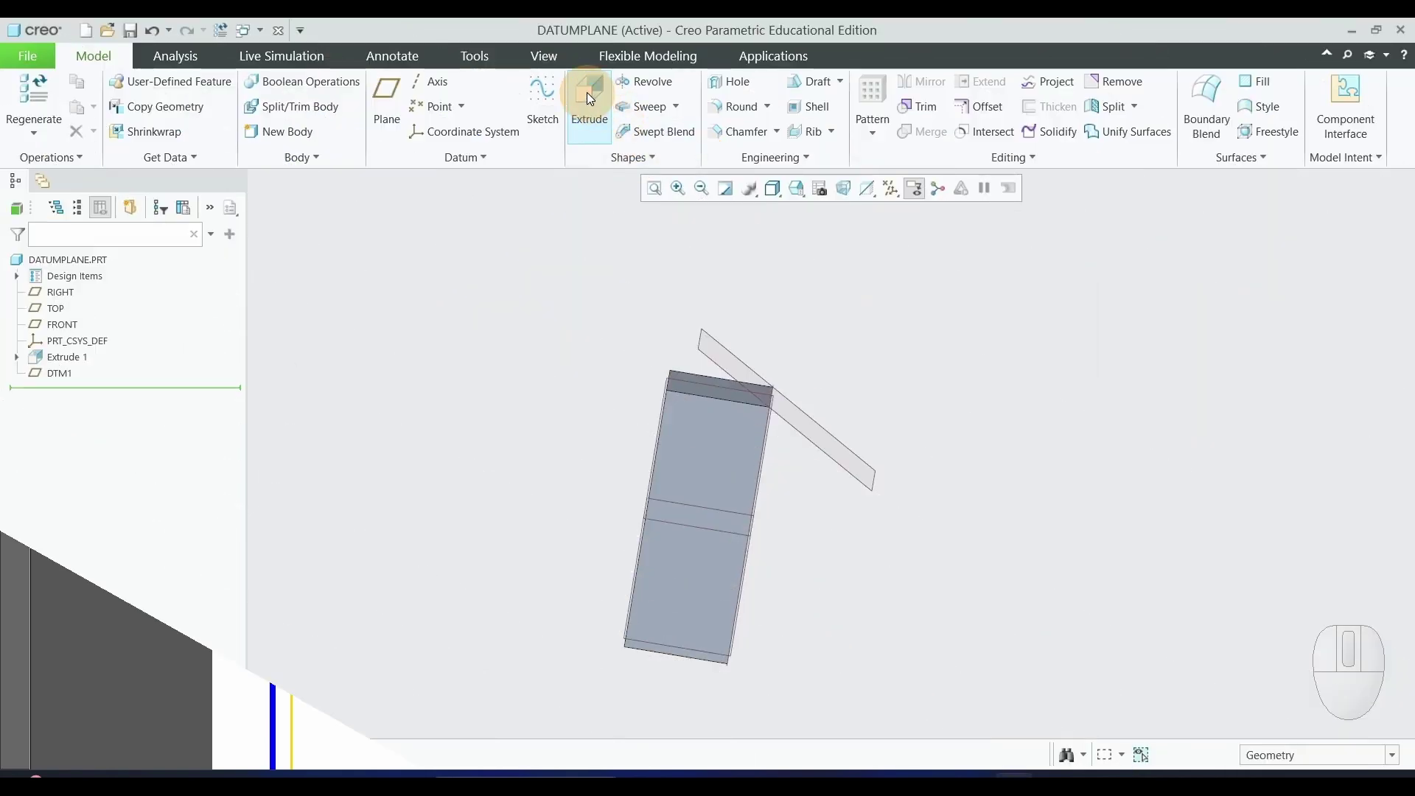
In Creo, start an extrusion with its section sketched on the inclined datum plane DTM1, viewed straight on.
click(587, 95)
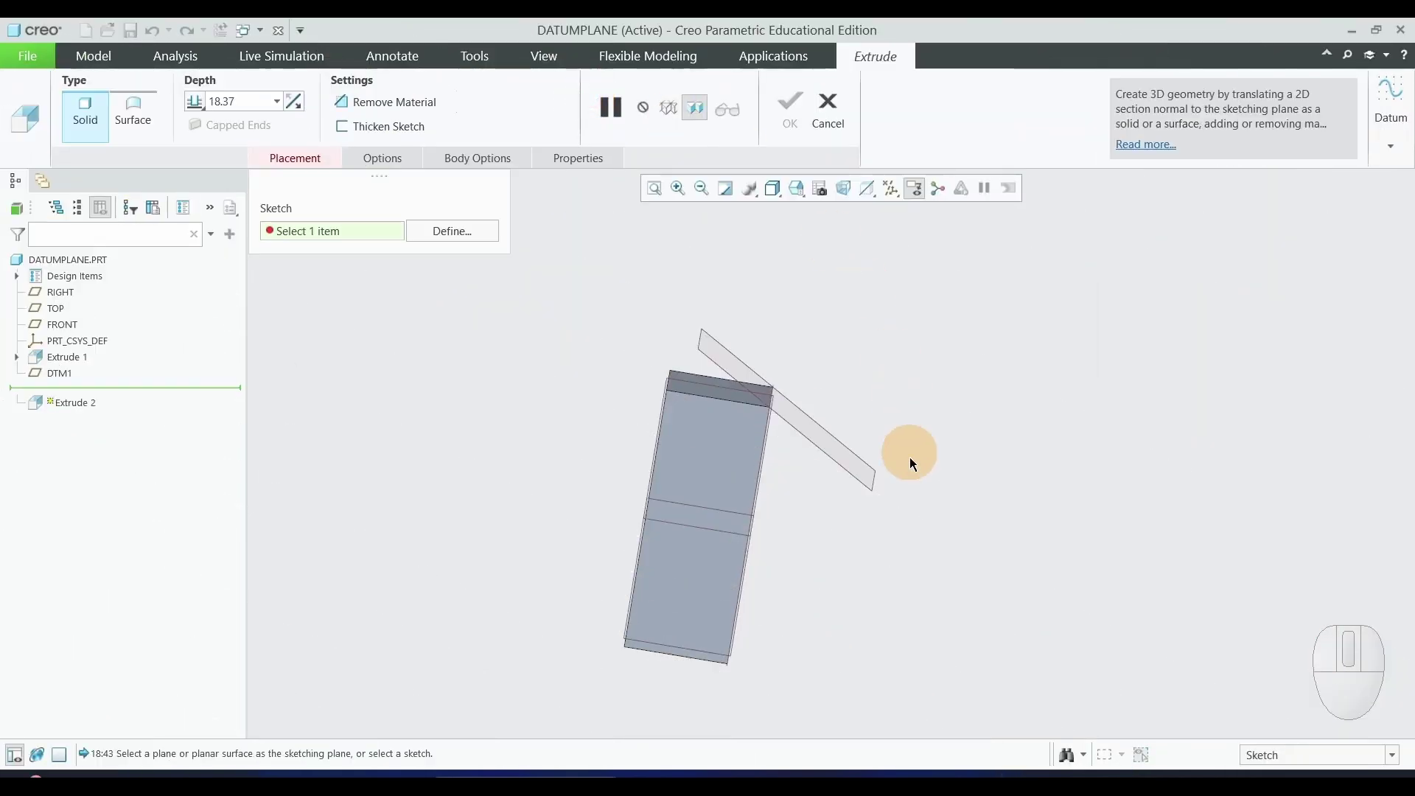
click(851, 475)
click(22, 131)
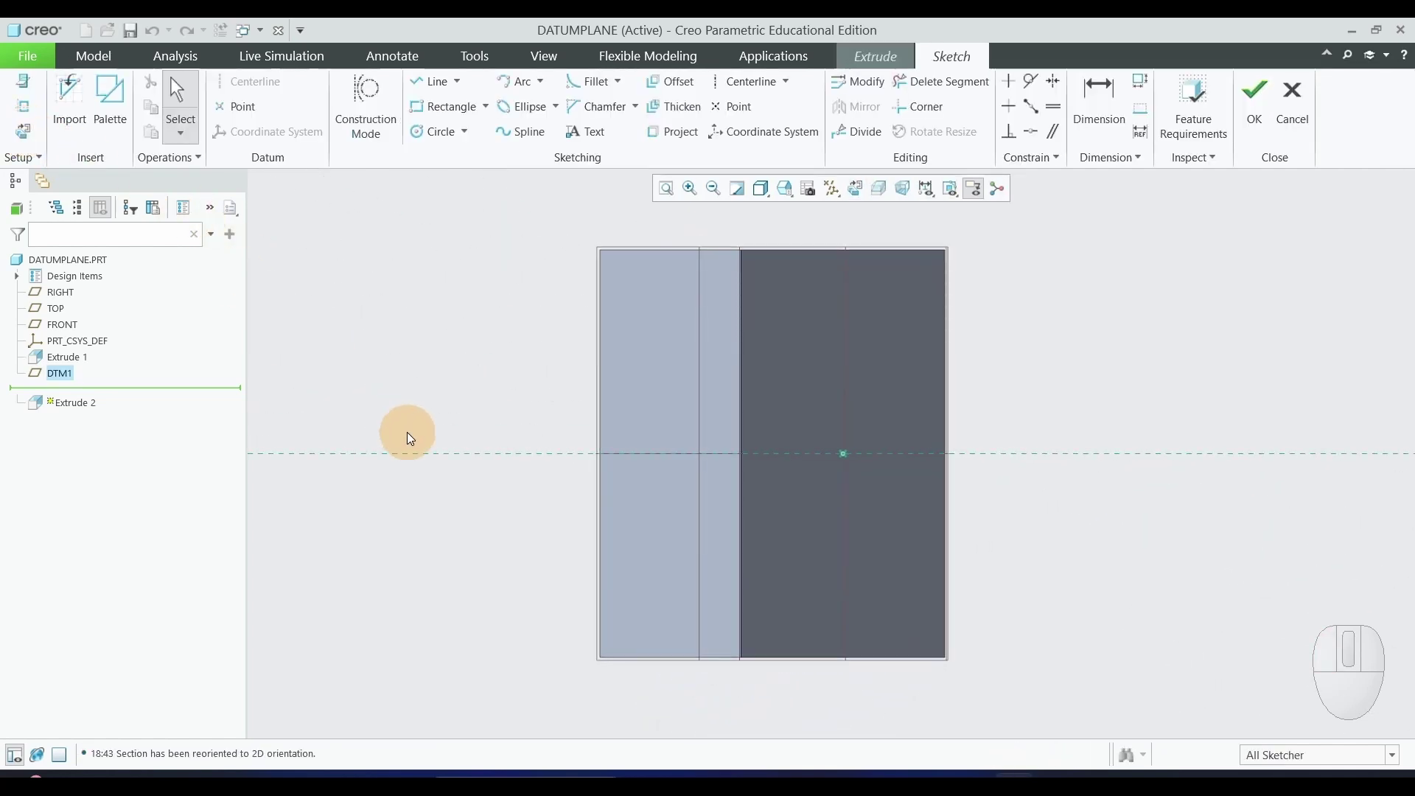
Add the block's long edge on the datum plane and its two side faces as sketch references.
scroll(406, 432, up, 1)
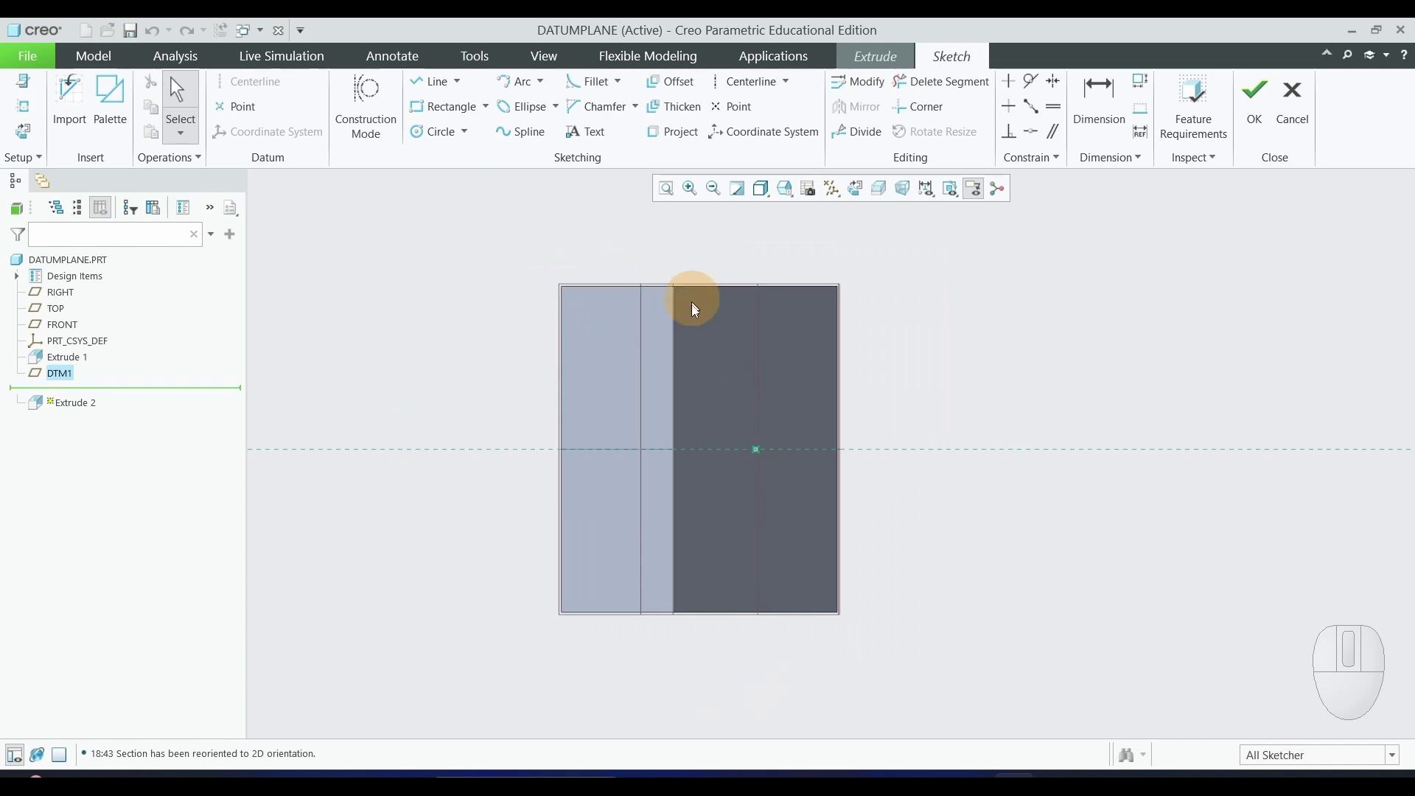
scroll(659, 451, down, 1)
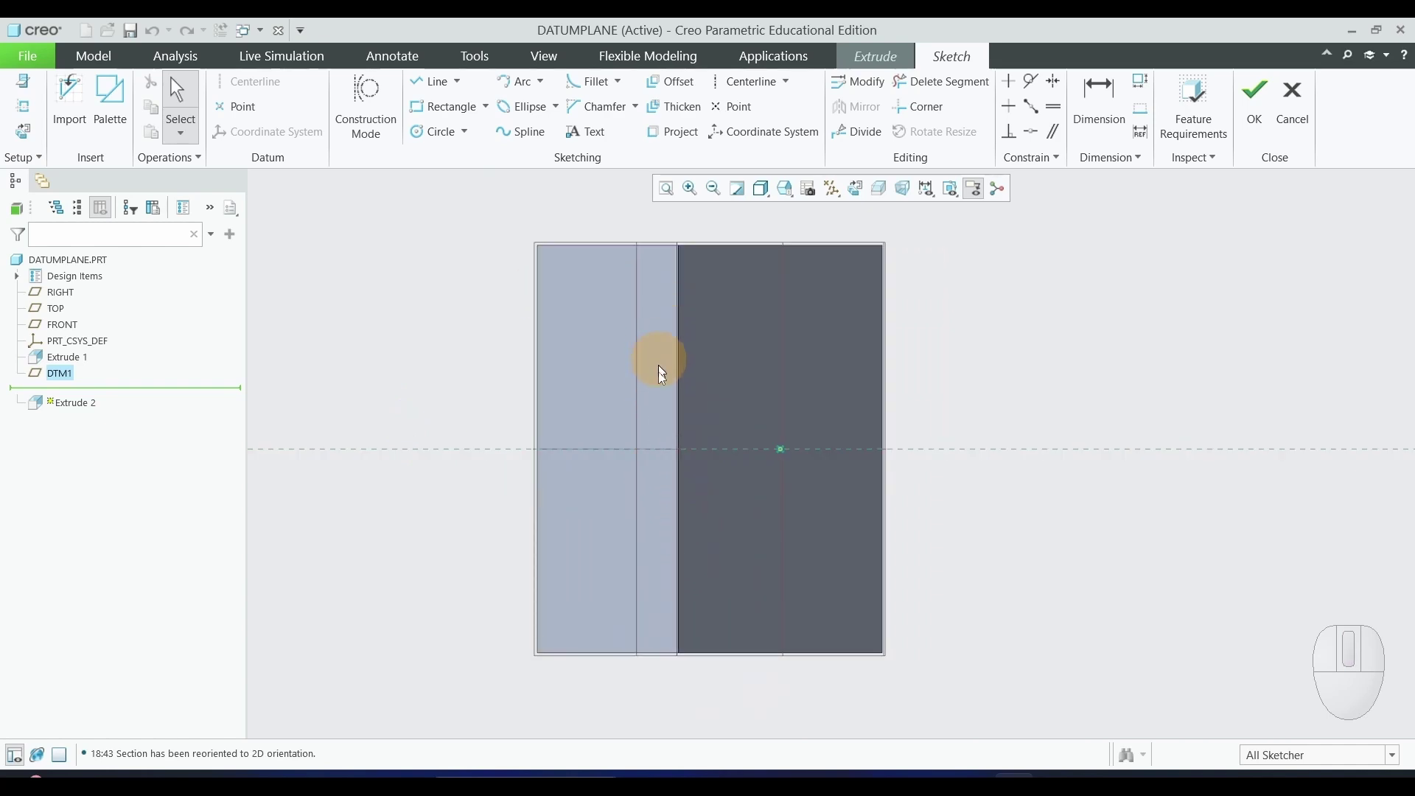
scroll(700, 325, up, 1)
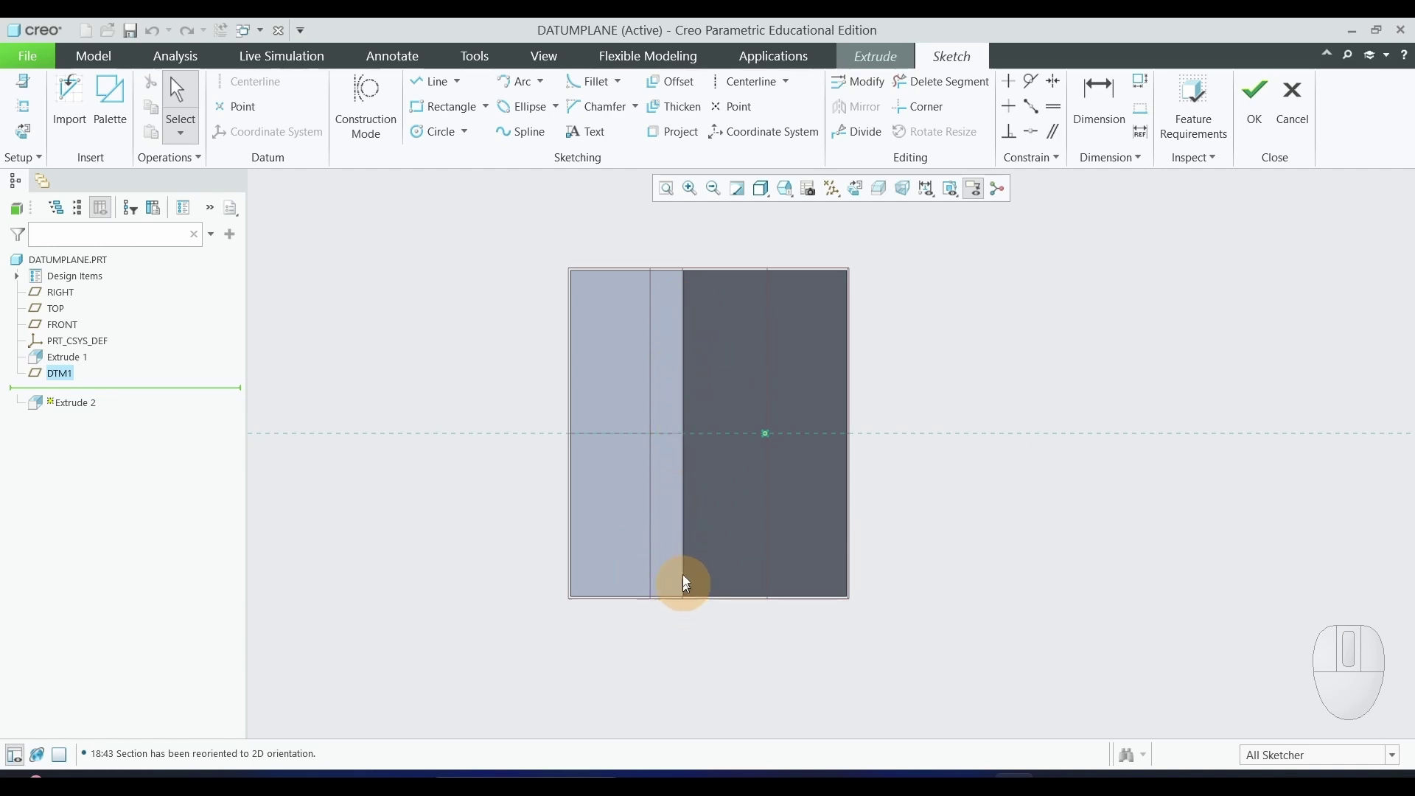
scroll(751, 355, up, 1)
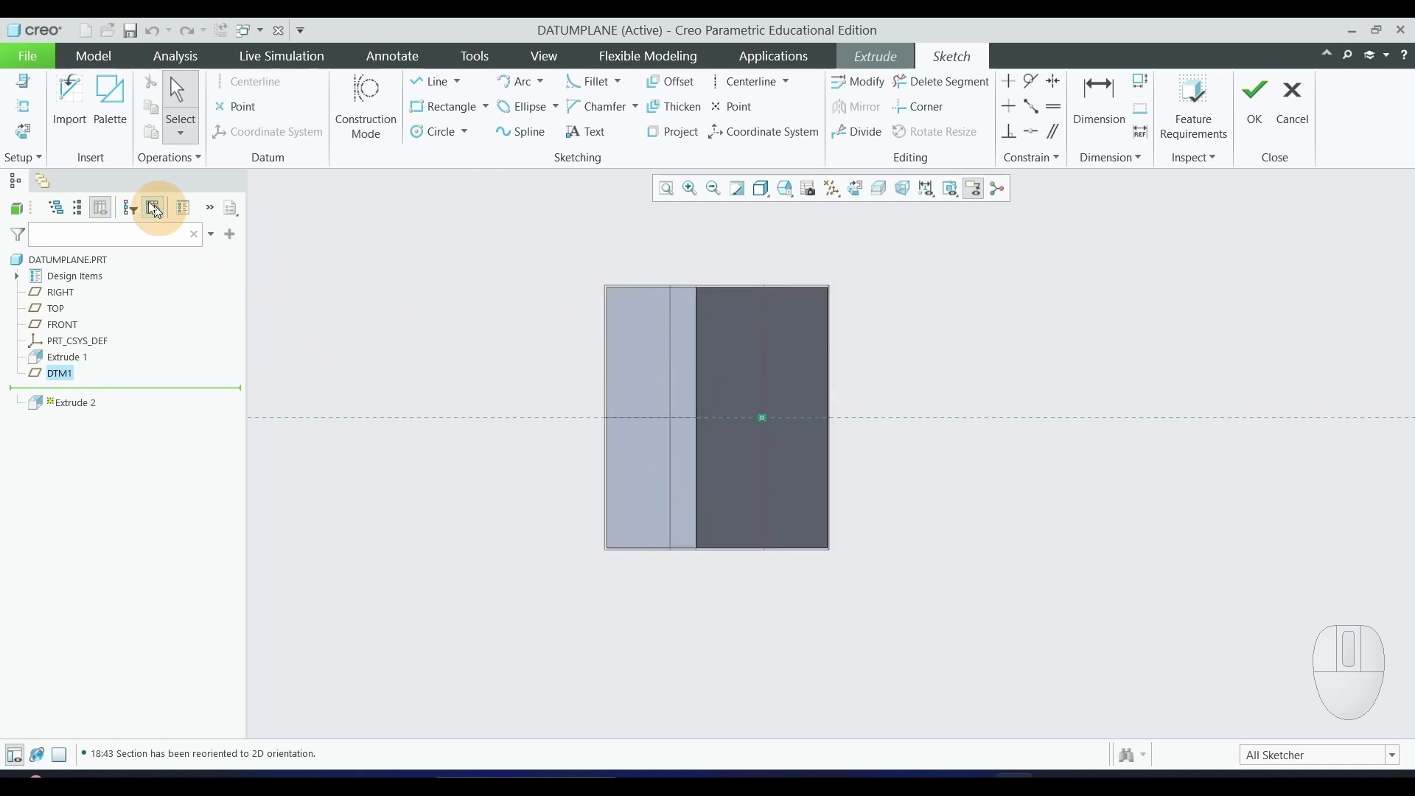
click(25, 111)
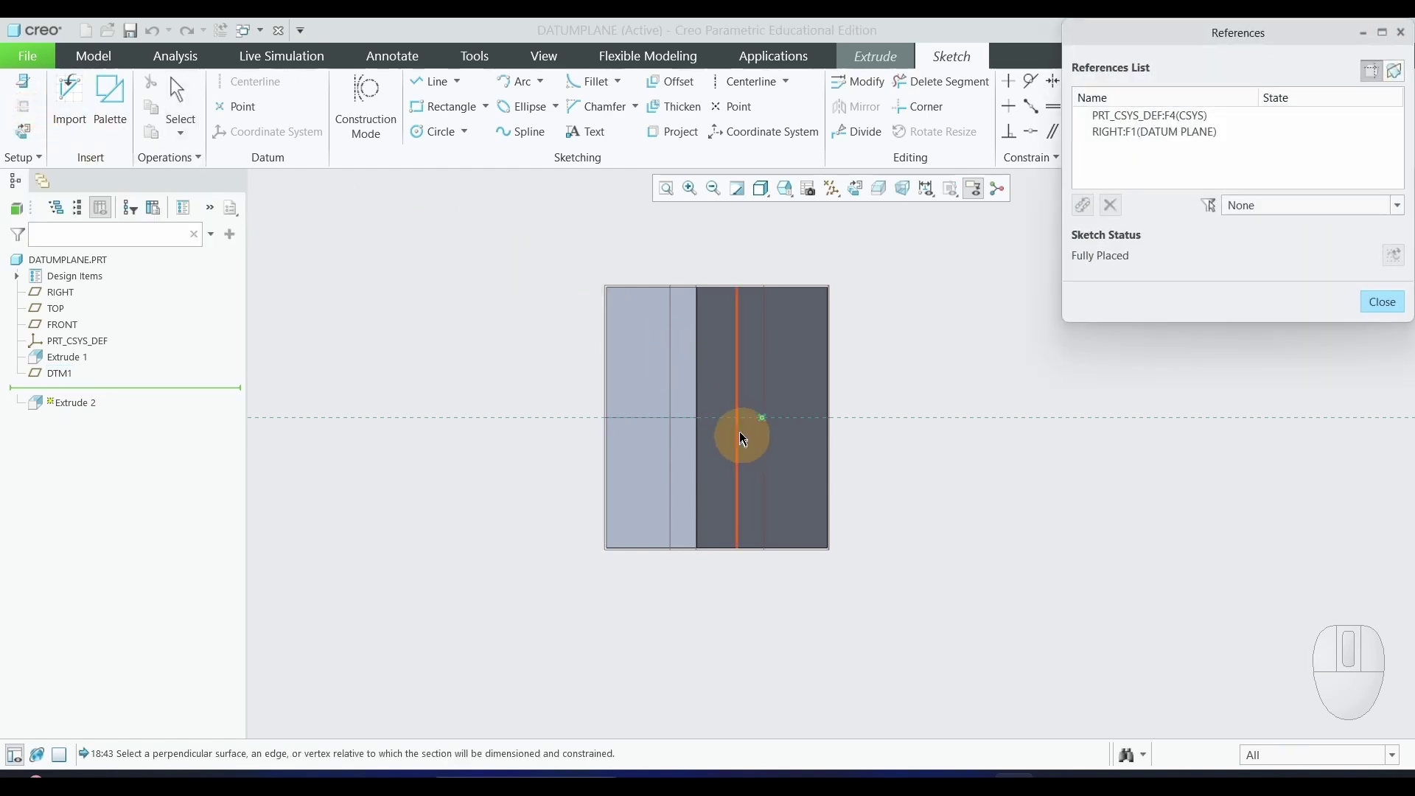
click(698, 400)
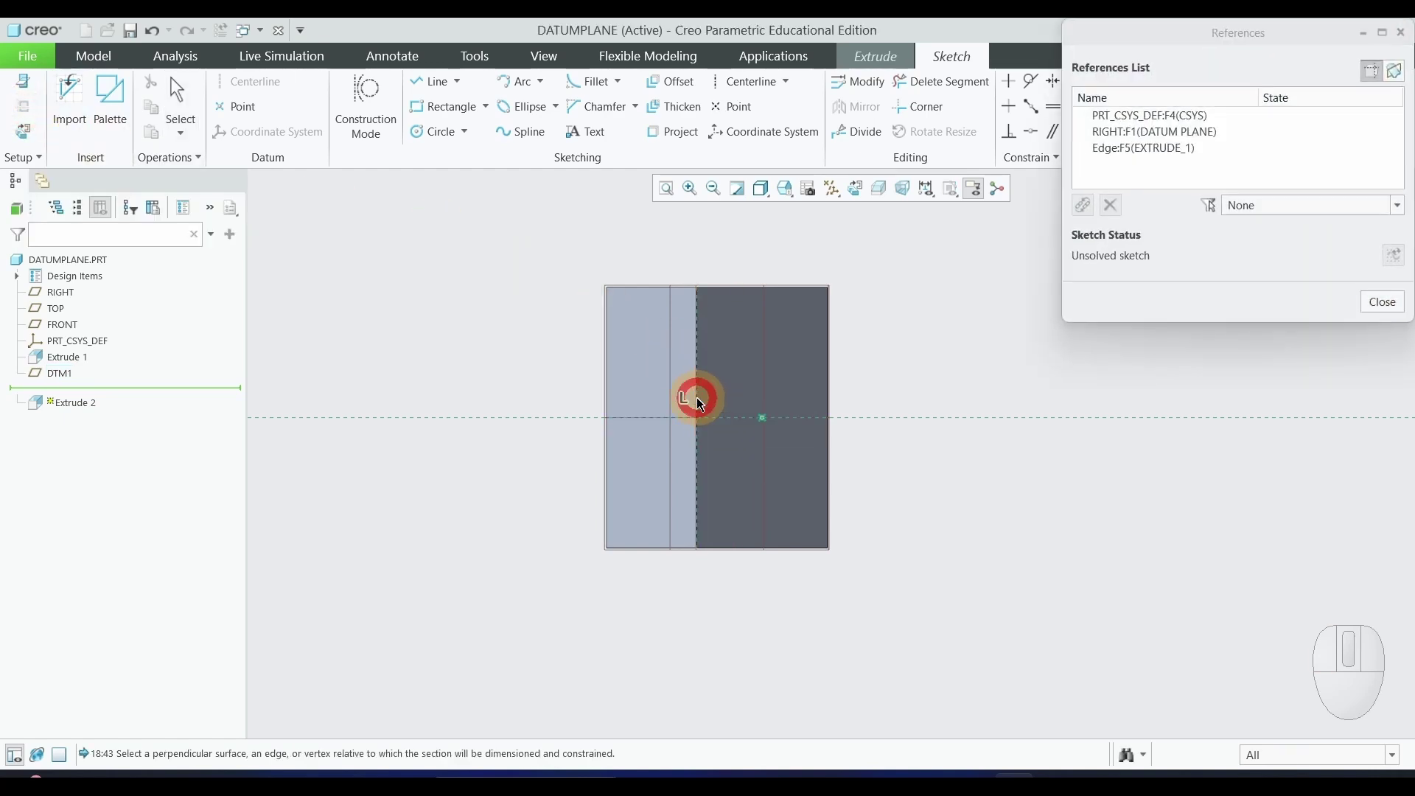
click(672, 287)
click(671, 549)
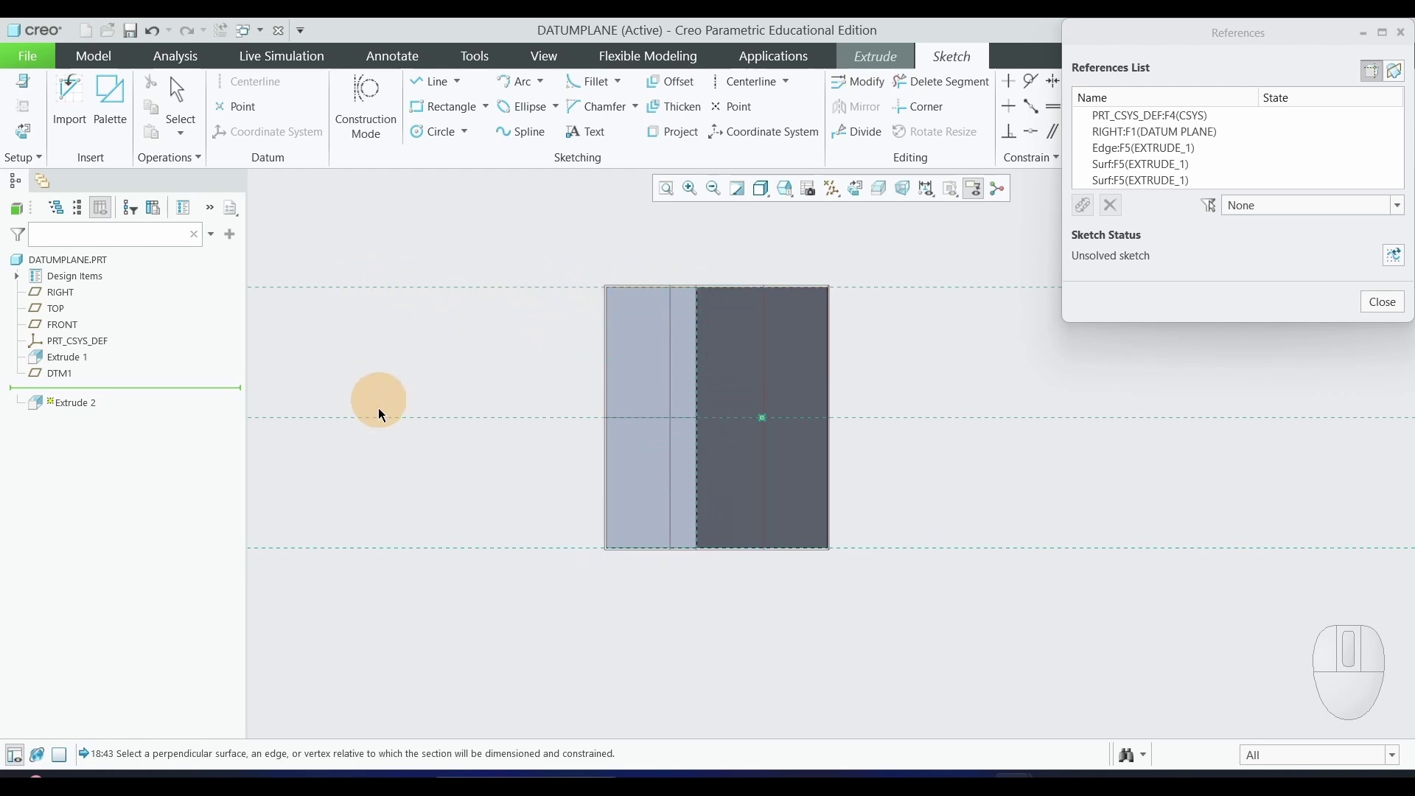
middle_click(807, 464)
Sketch a line along the block's edge between the side references, continuing outward about 59 mm along the lower side reference.
click(435, 81)
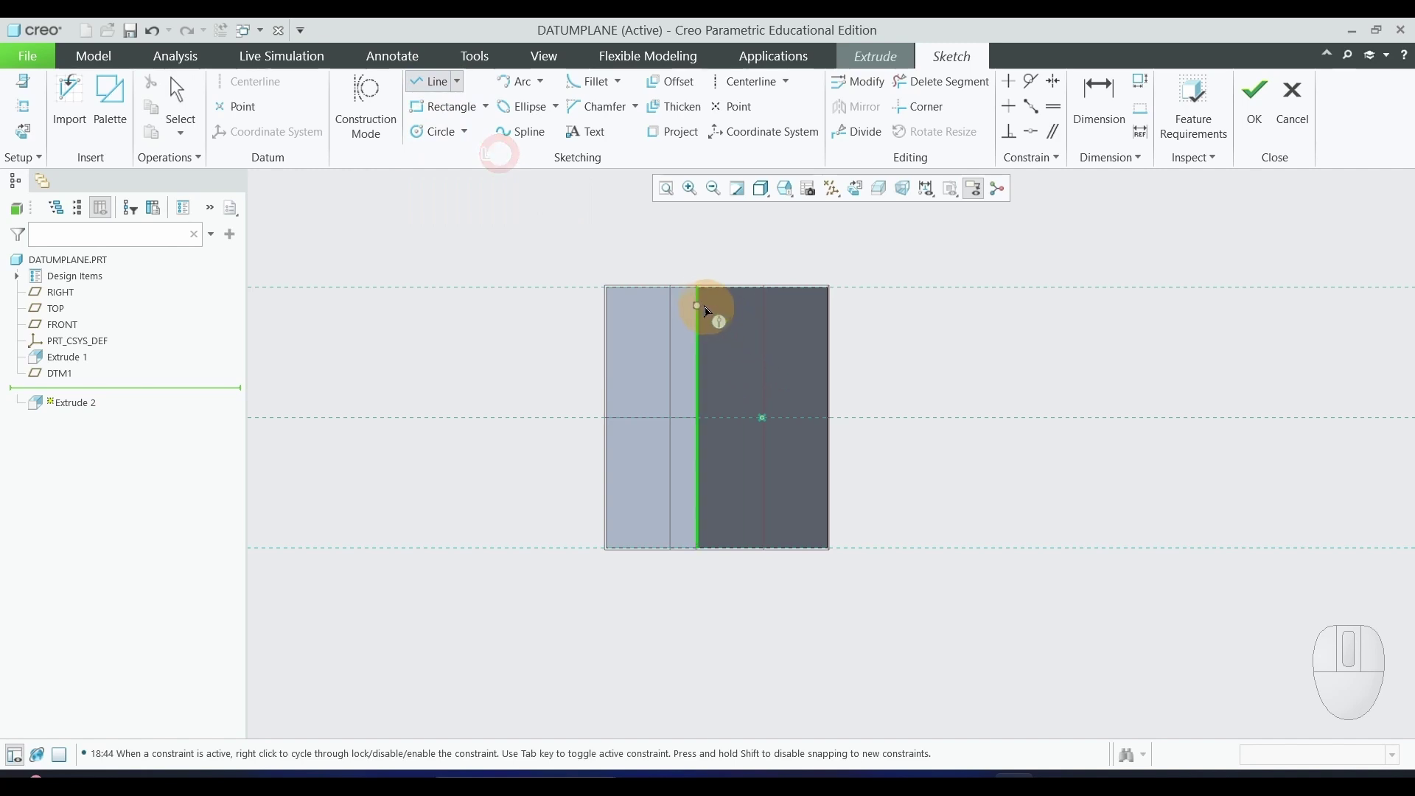
click(697, 288)
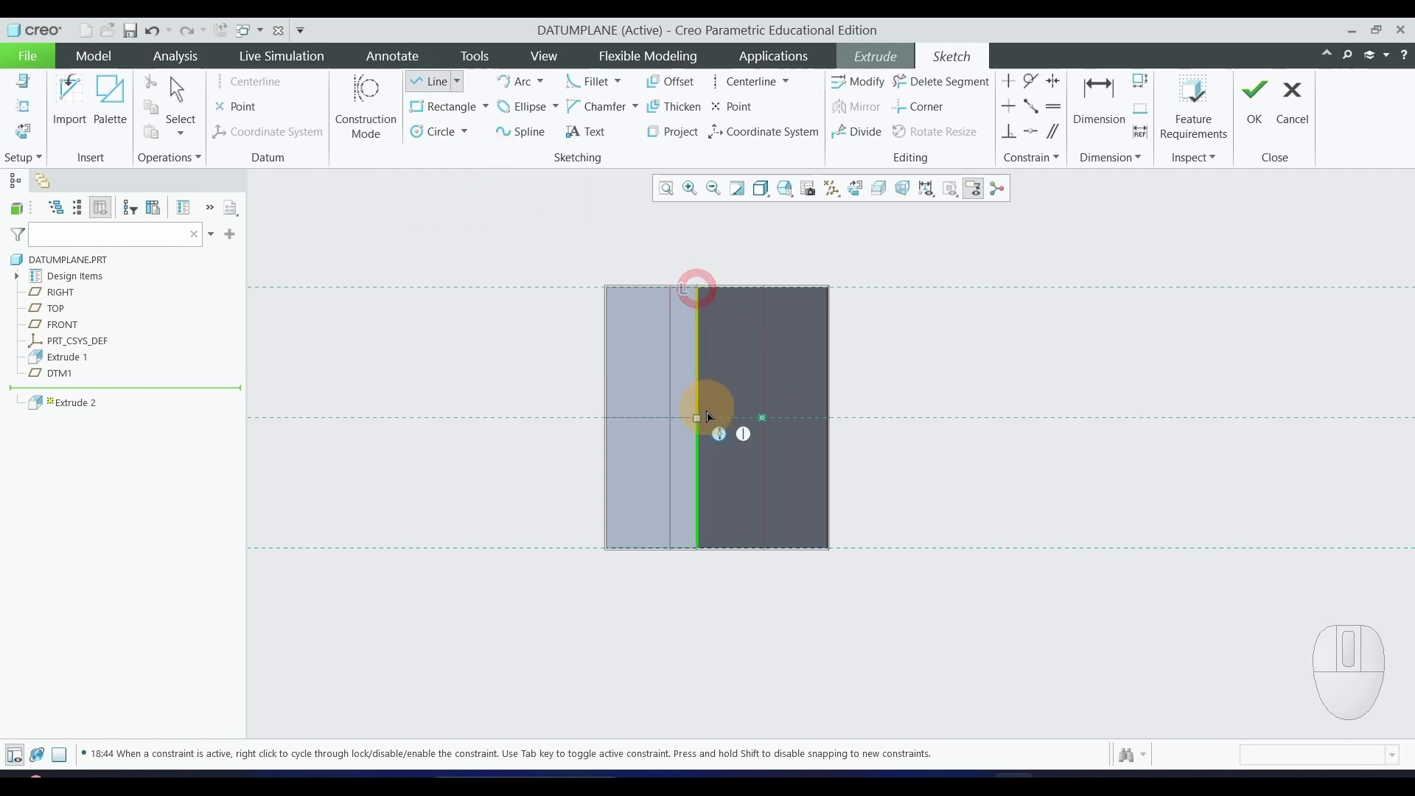
click(697, 548)
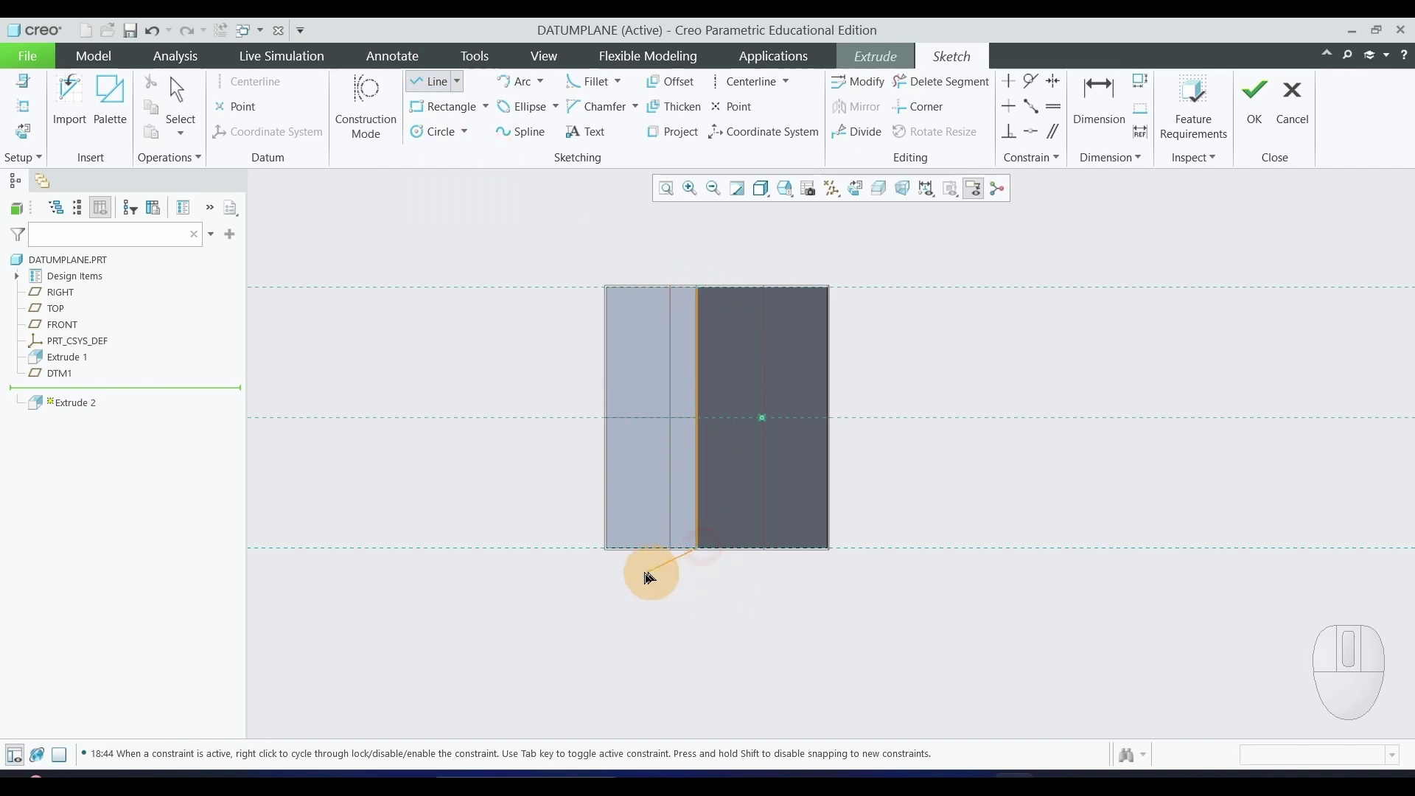
click(389, 552)
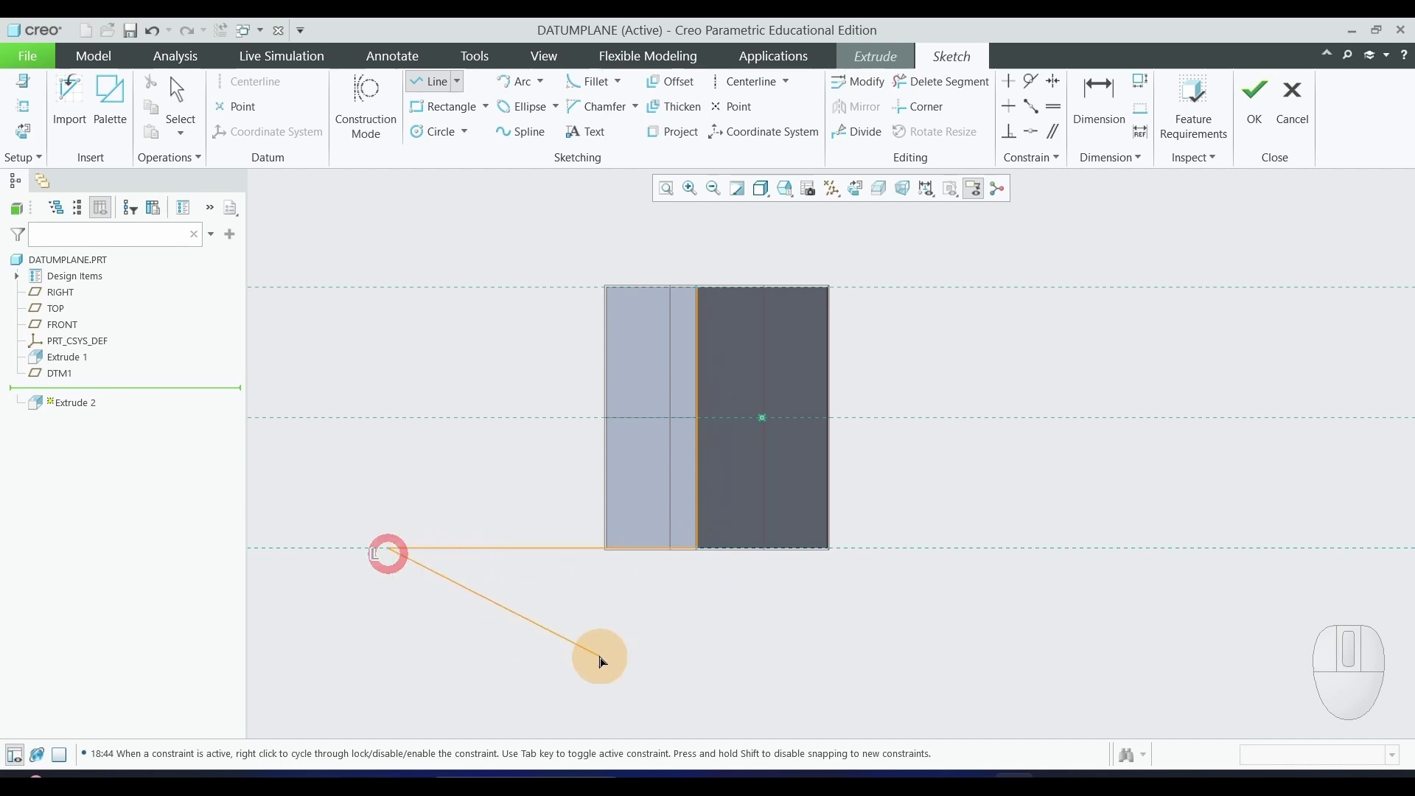
middle_click(602, 661)
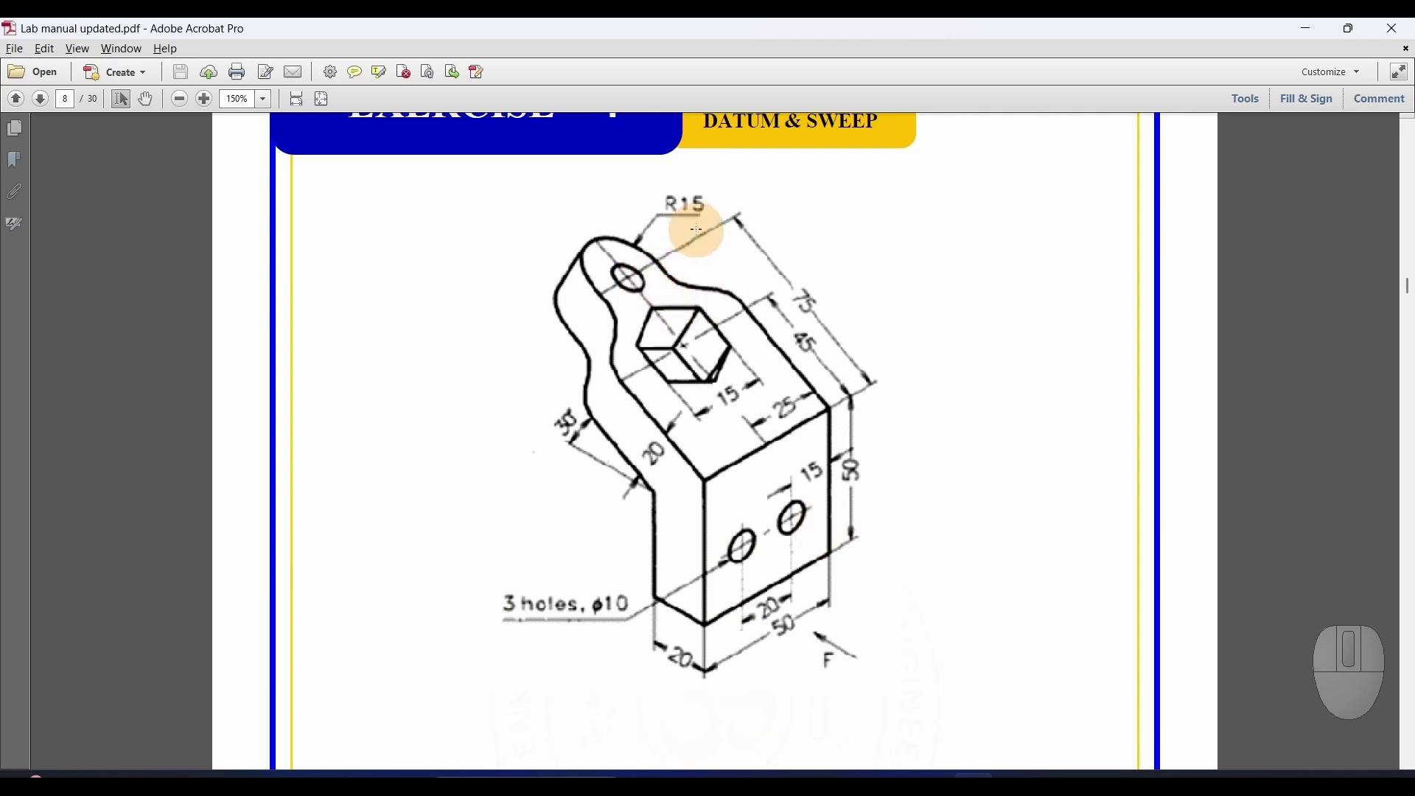
Sketch two concentric circles, about 37 and 18 mm in diameter, on the horizontal centre reference about 102 mm from the block's edge.
key(alt+Tab)
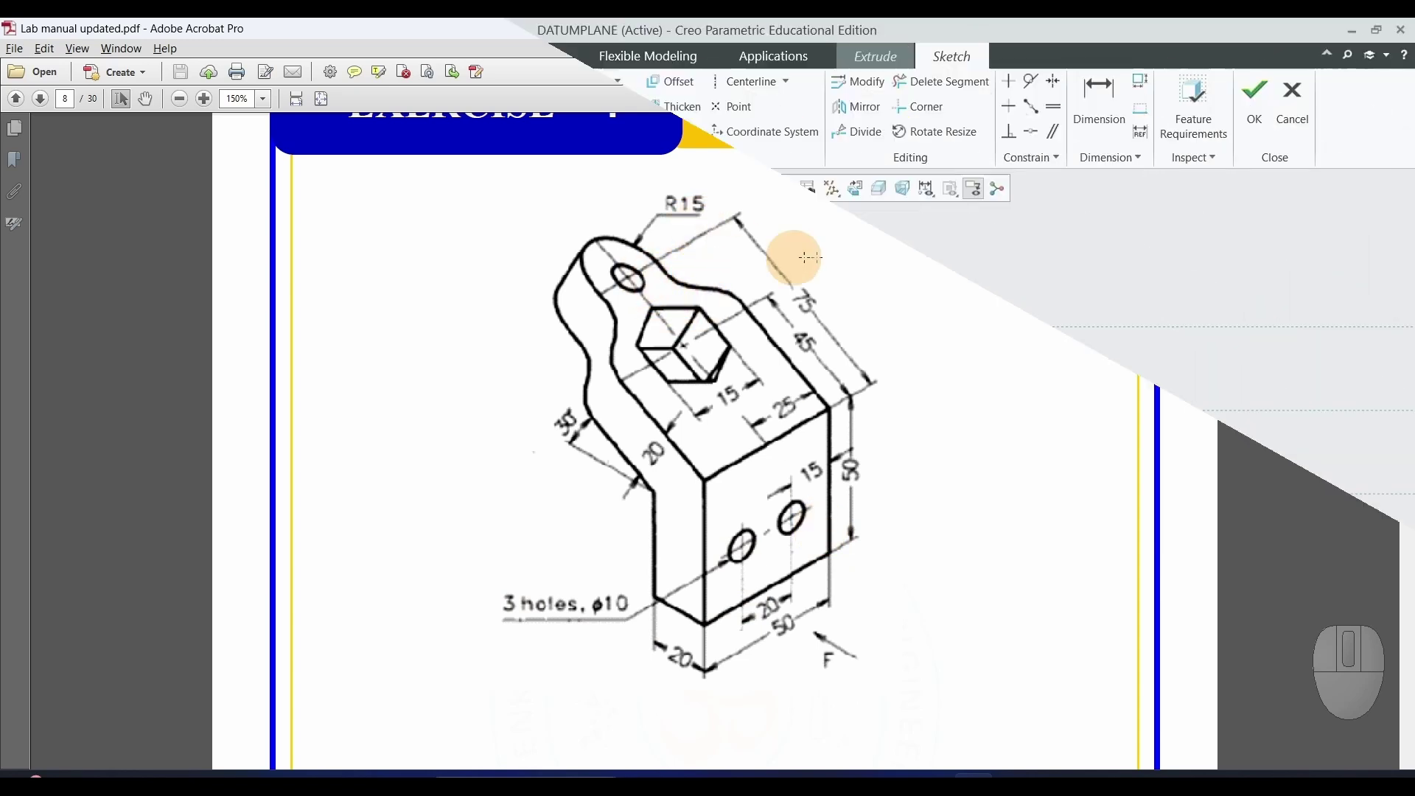
click(439, 132)
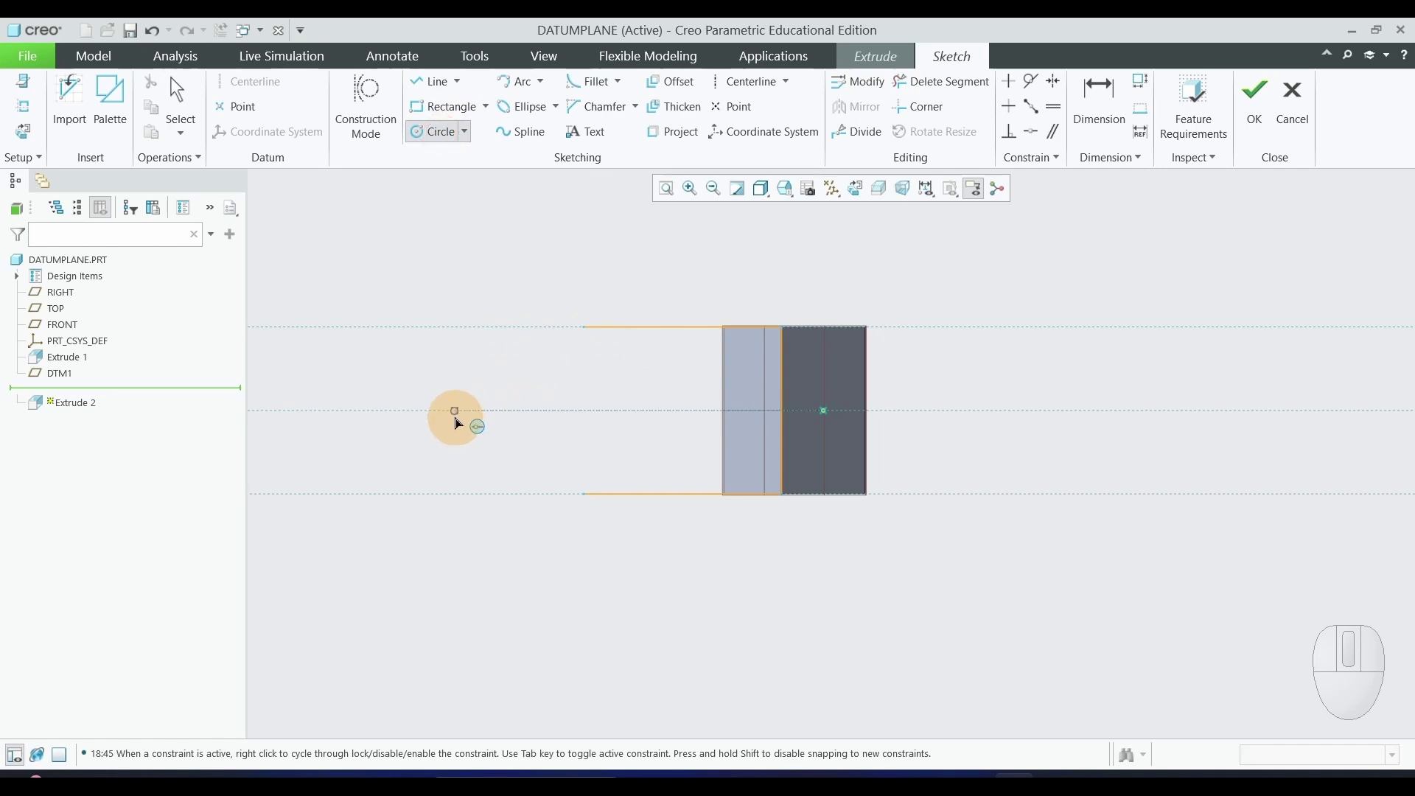
click(442, 411)
click(465, 359)
click(443, 412)
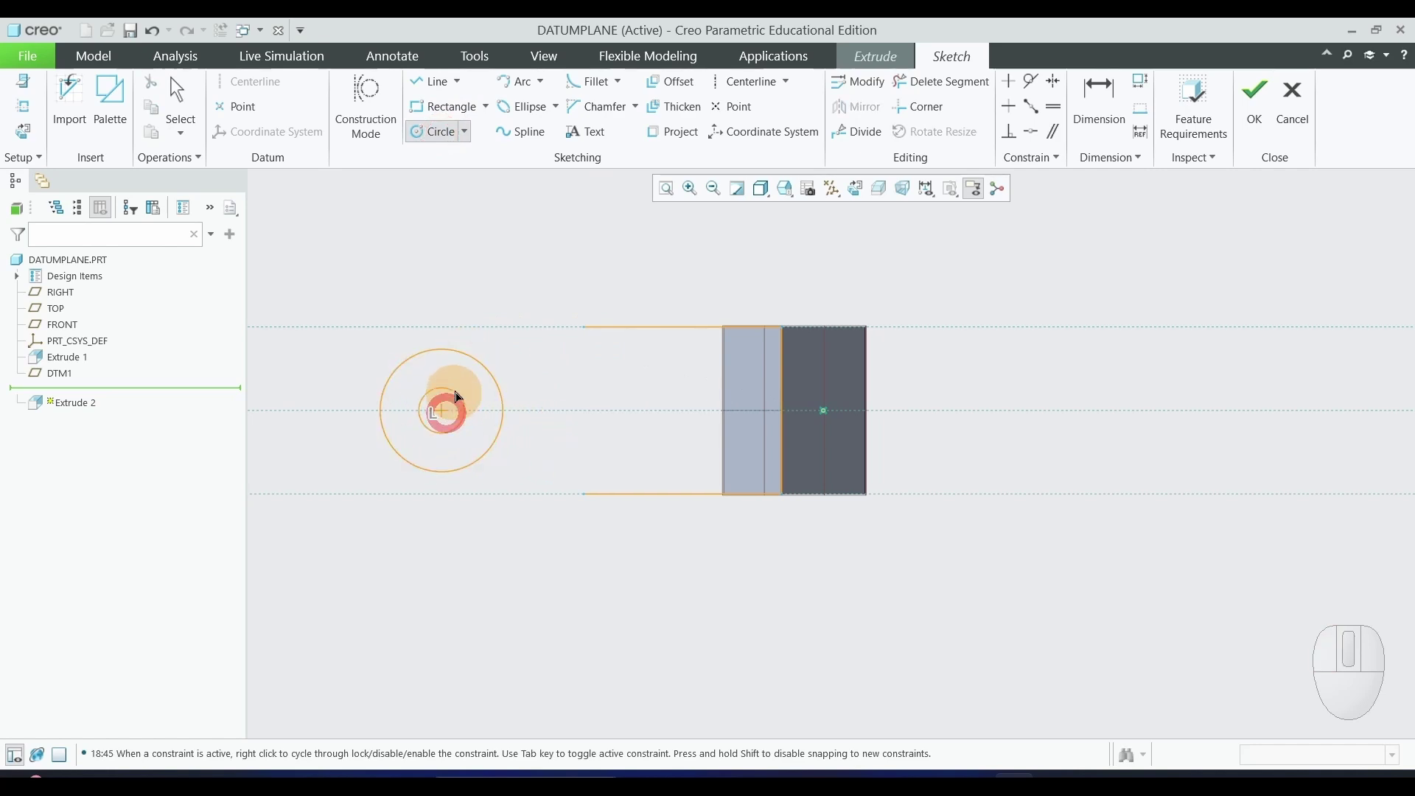
click(458, 386)
middle_click(1153, 403)
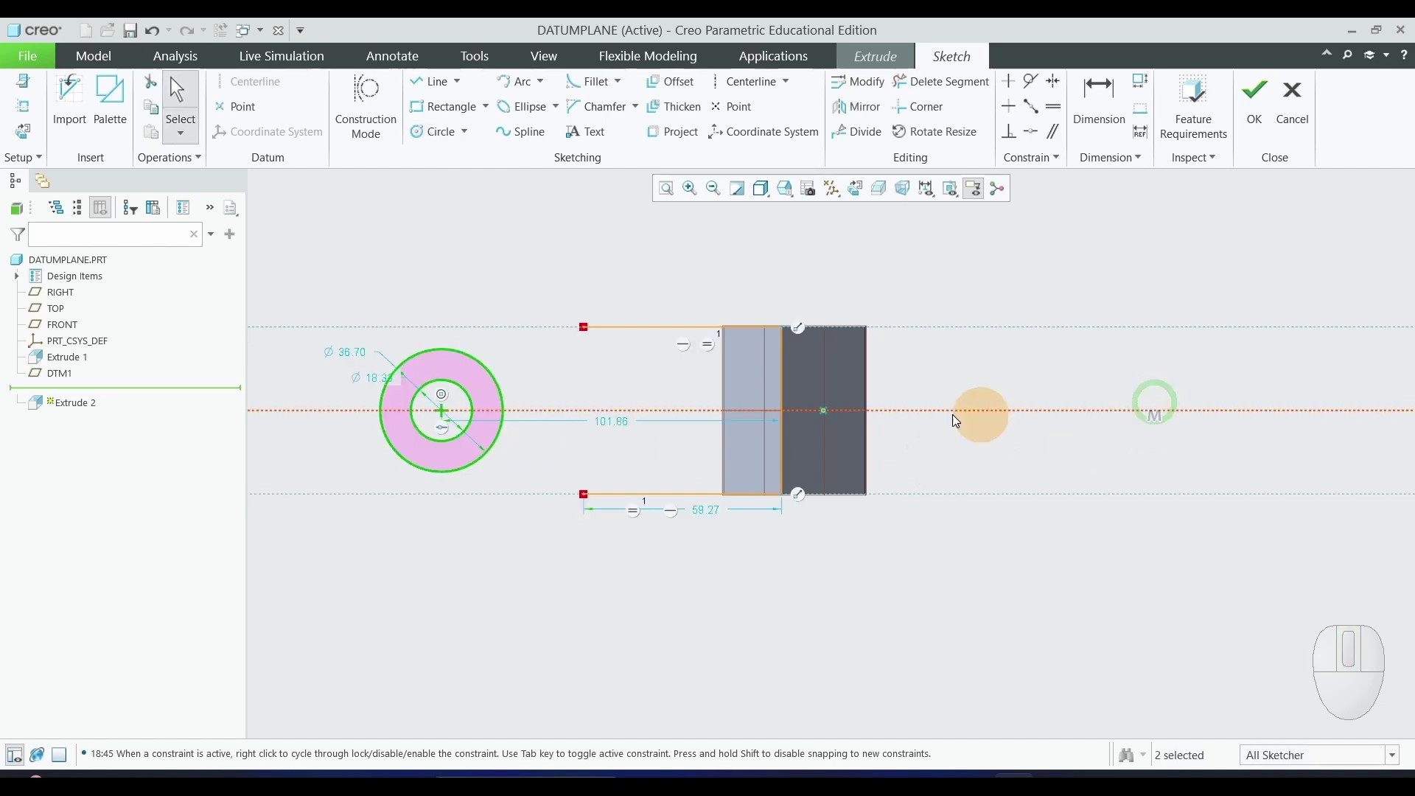
Set the outer circle's diameter to 30 mm and the inner circle's to 10 mm.
double_click(352, 351)
text(30)
key(Return)
double_click(374, 376)
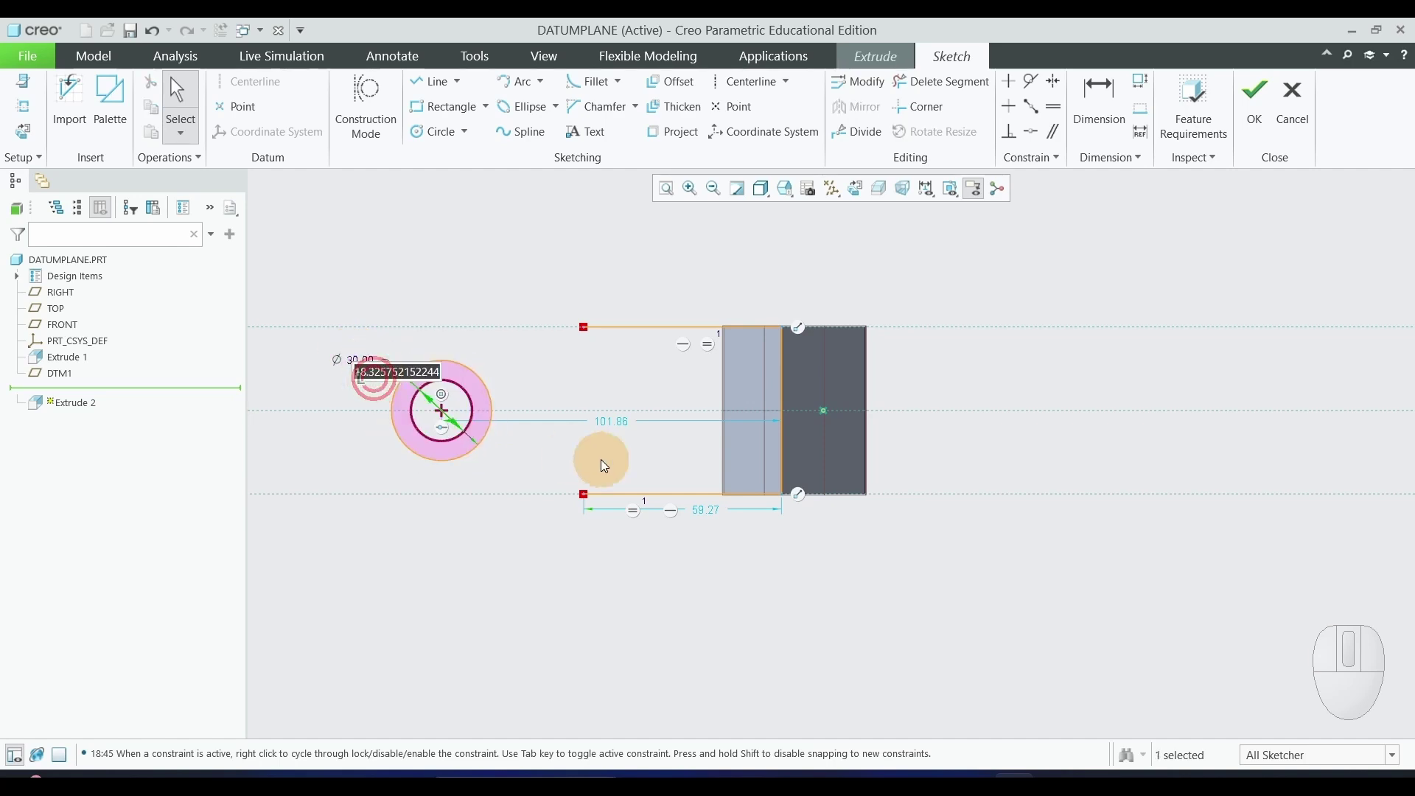
text(10)
key(Return)
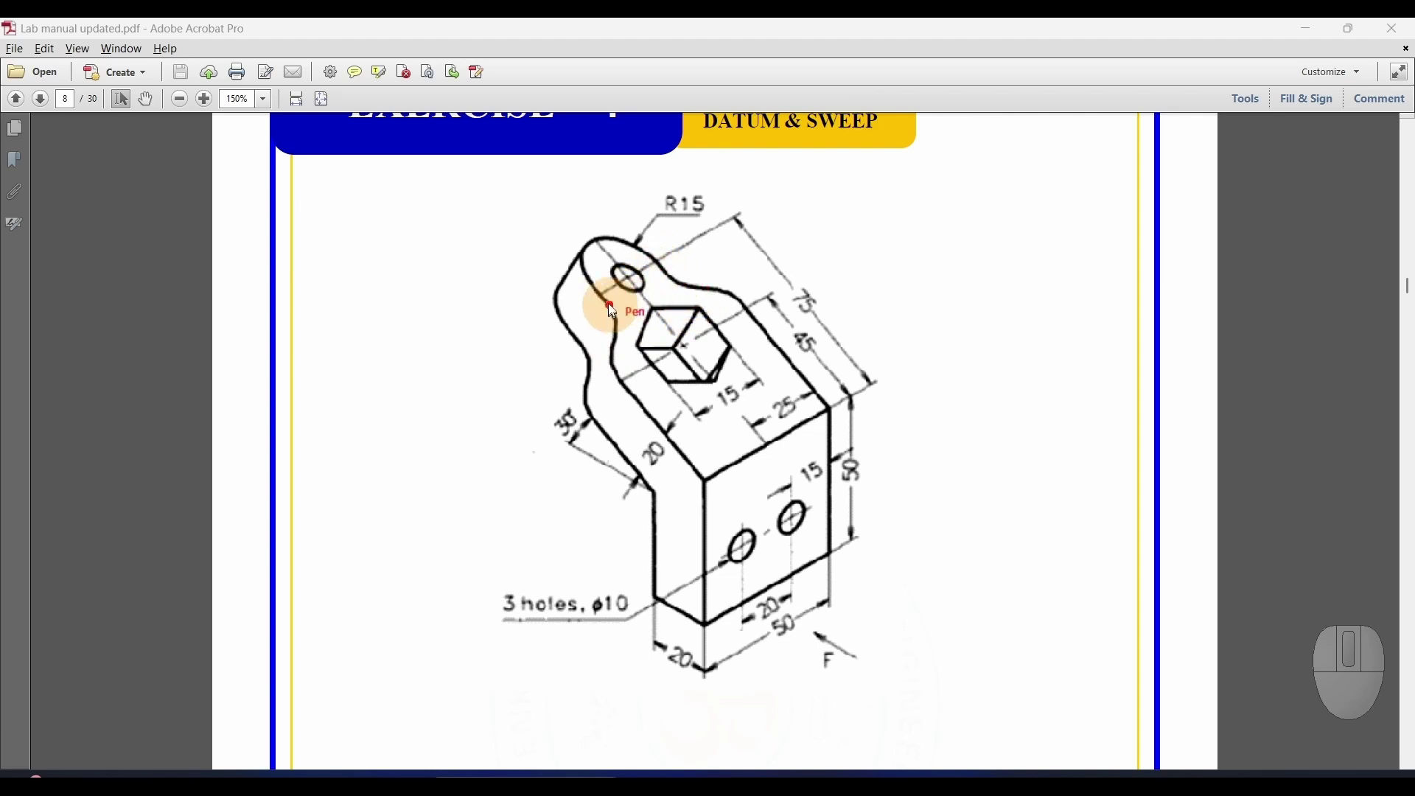
On the Acrobat drawing, mark the short straight segments beside the rounded end, note 10 for them, and mark the adjoining side curves.
drag(603, 295, 620, 318)
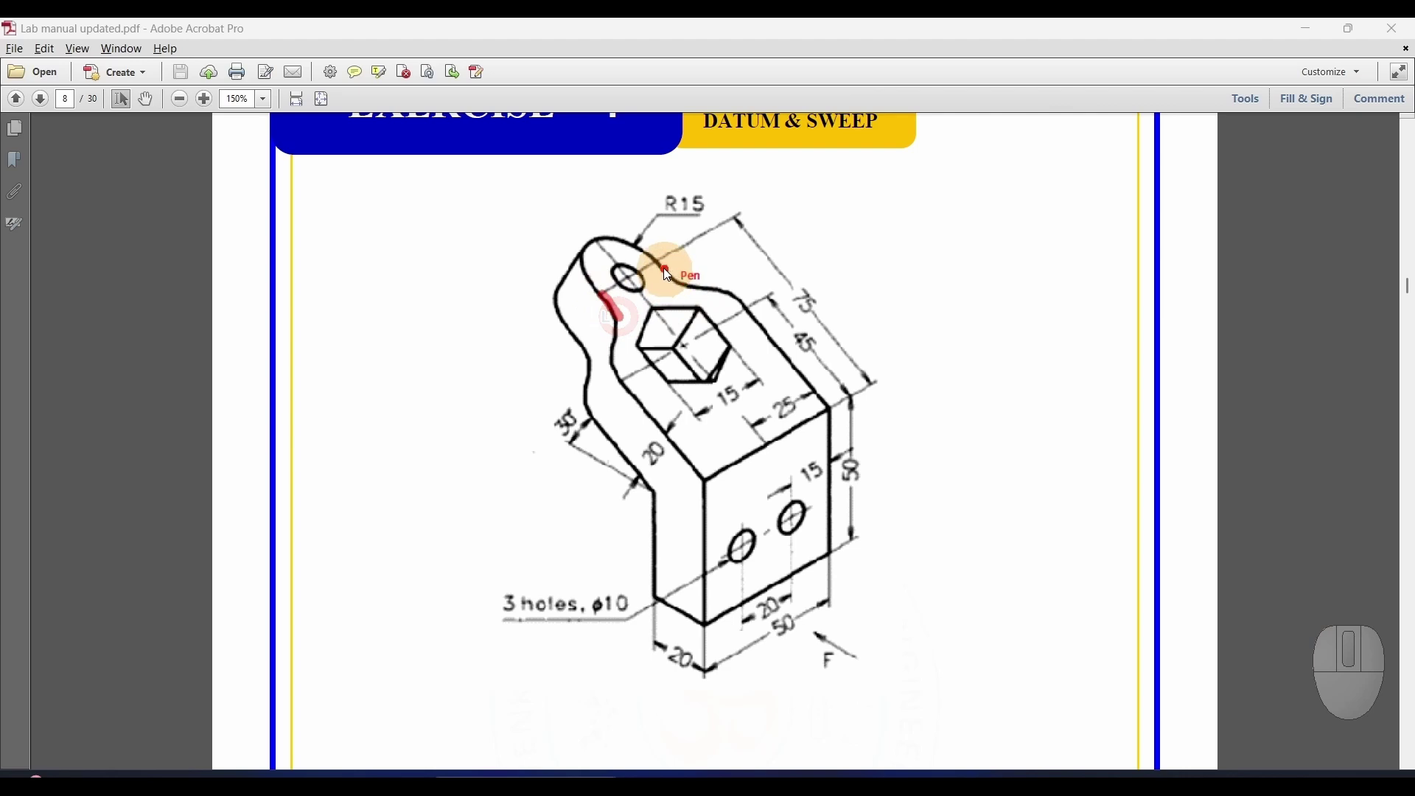
drag(661, 267, 676, 286)
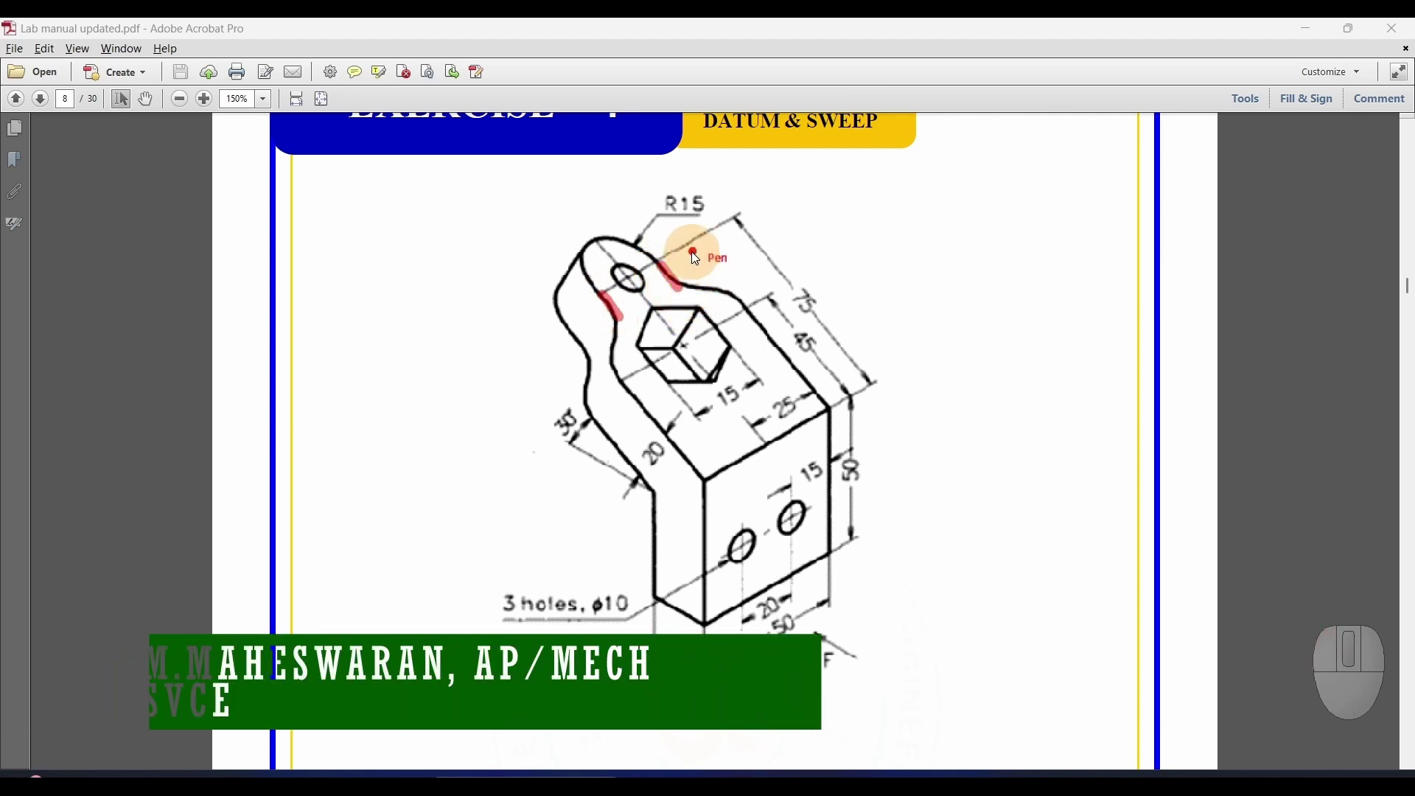
click(698, 268)
mouse_move(699, 268)
mouse_down()
mouse_move(710, 249)
mouse_move(719, 268)
mouse_up()
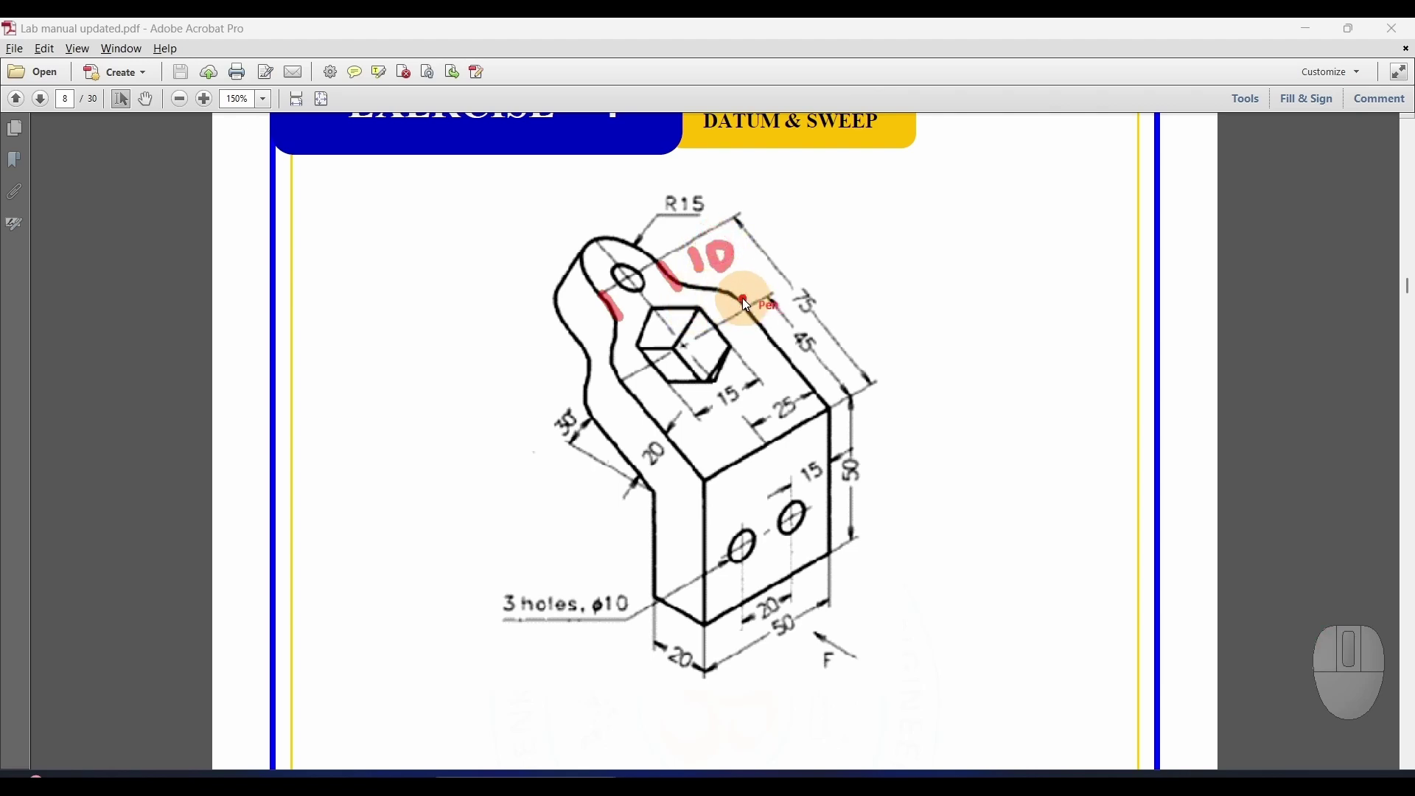
click(678, 294)
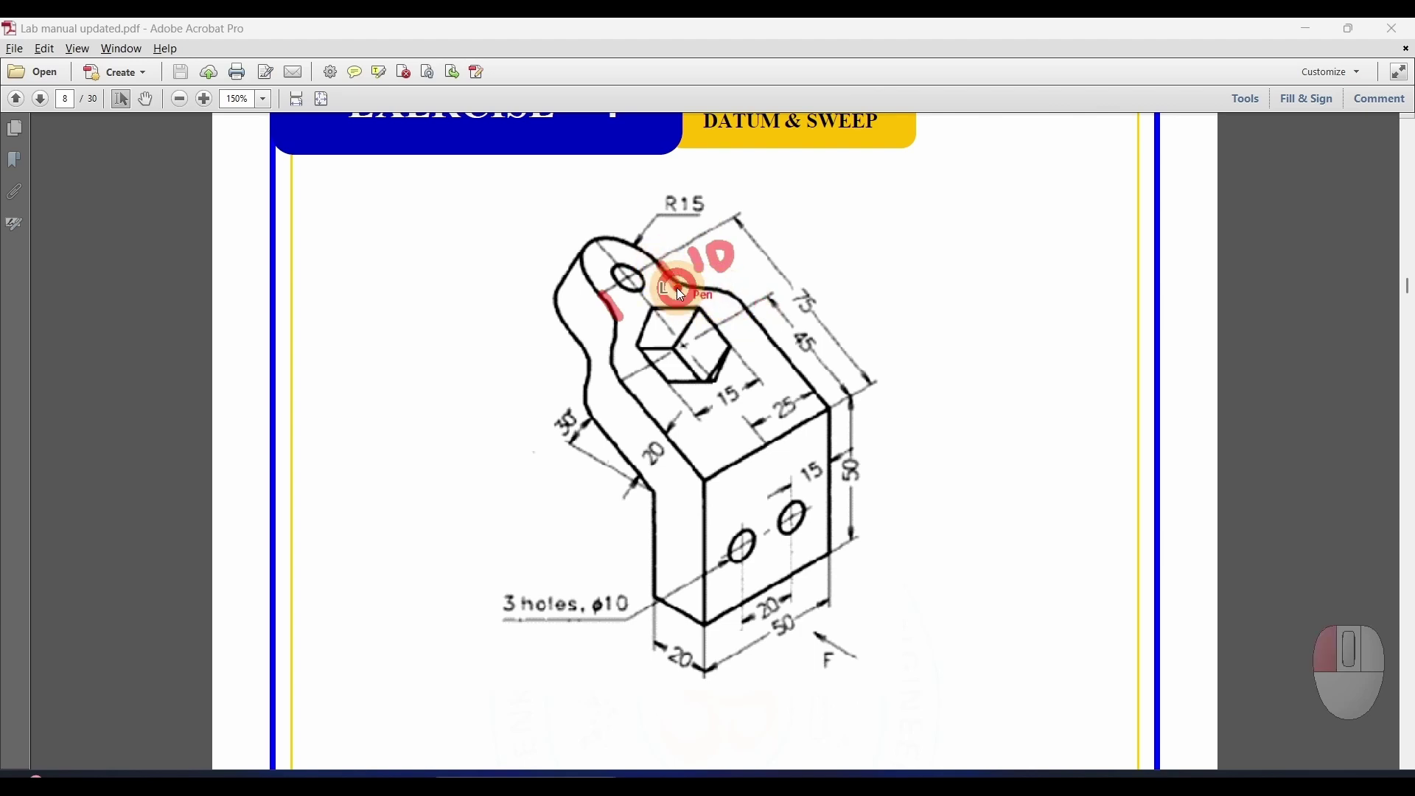
drag(749, 304, 749, 305)
drag(617, 316, 626, 380)
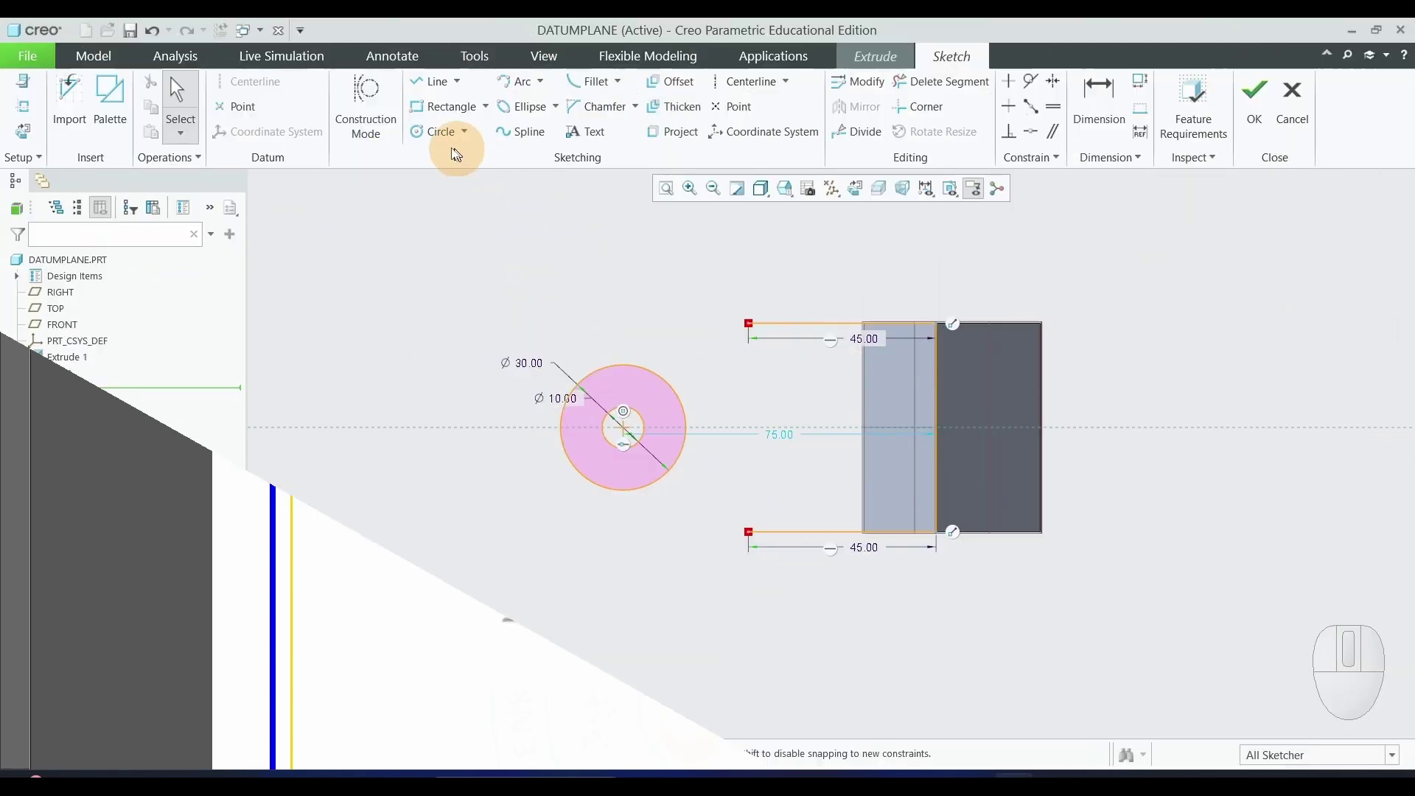
In Creo, sketch two equal horizontal lines about 15 mm long, tangent to the outer circle's top and bottom and running toward the block.
click(438, 88)
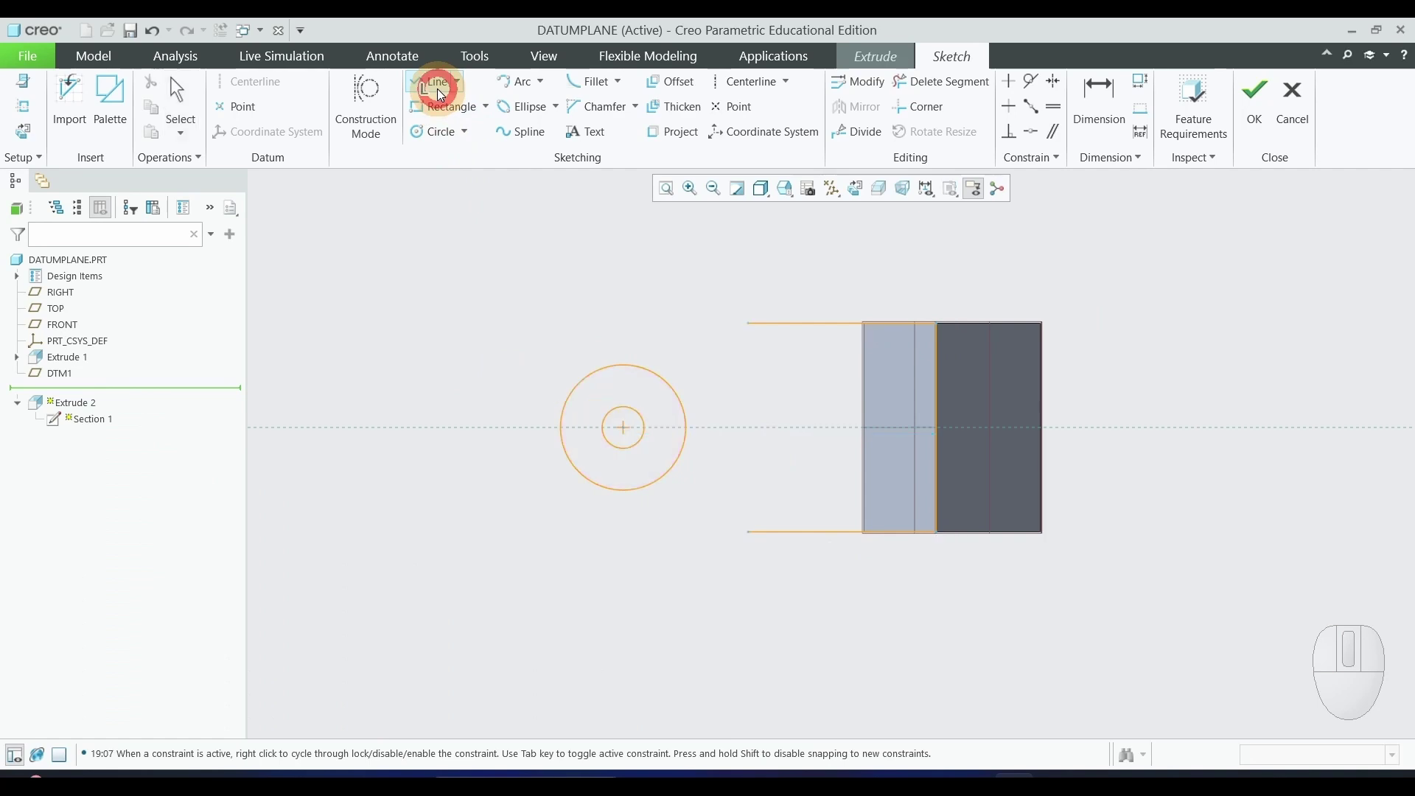
click(624, 367)
click(689, 365)
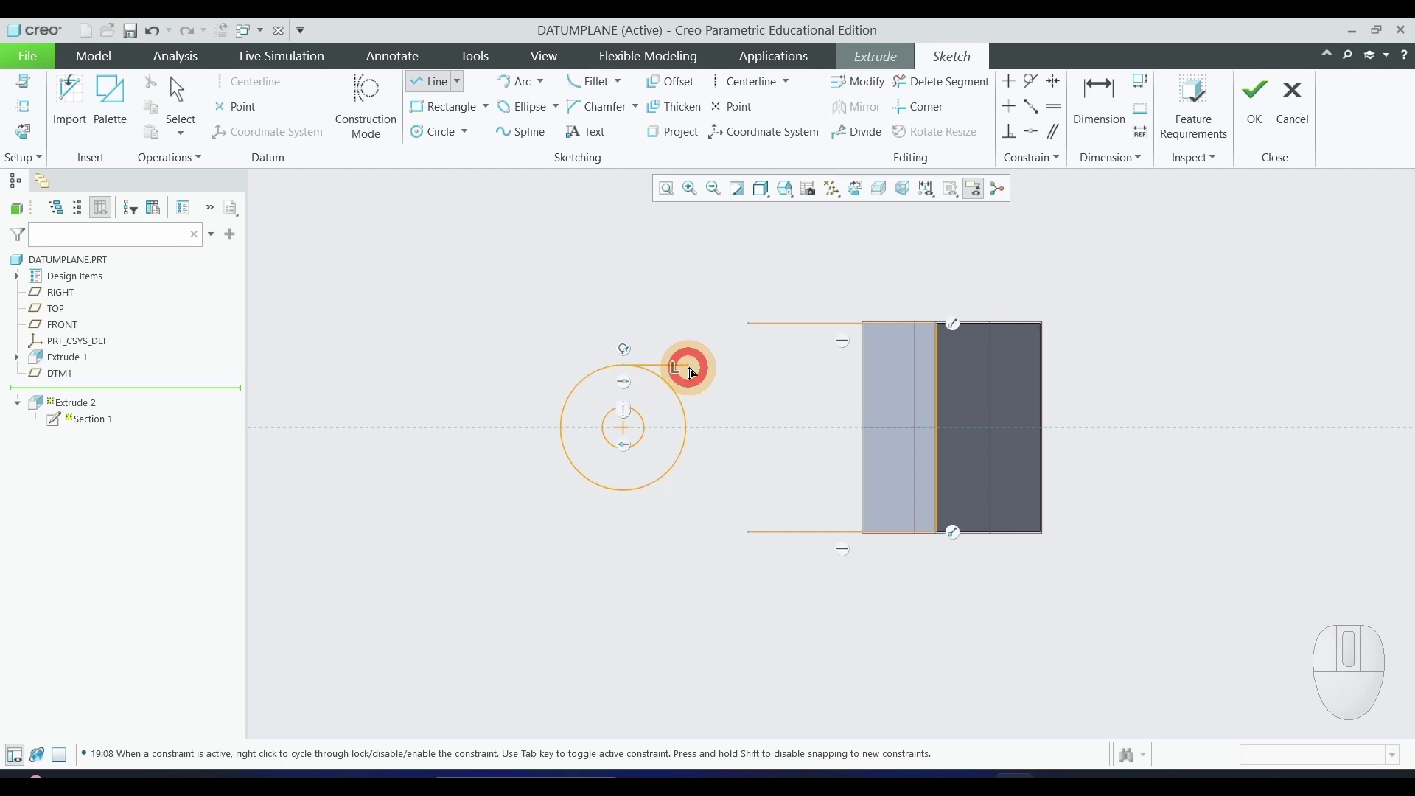
middle_click(813, 452)
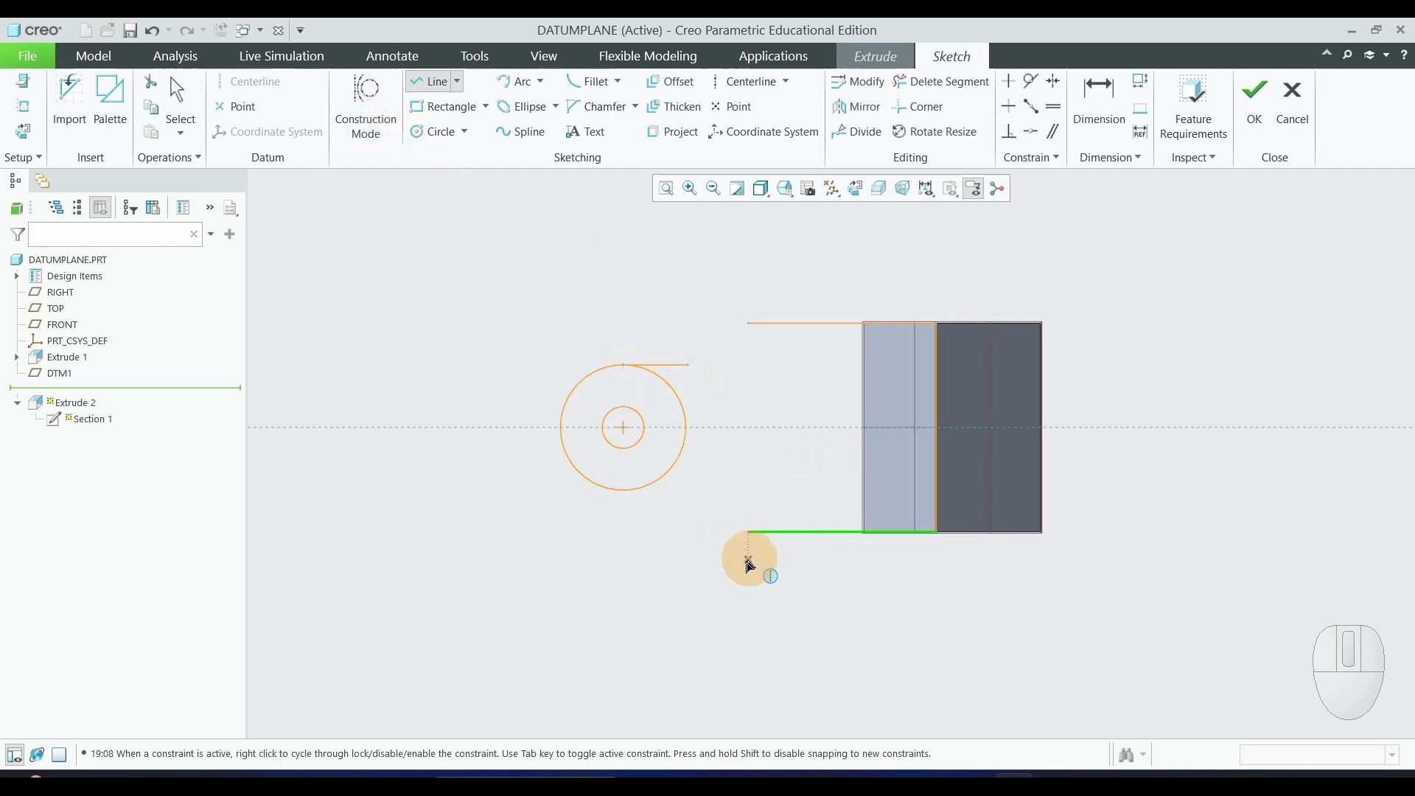
click(623, 490)
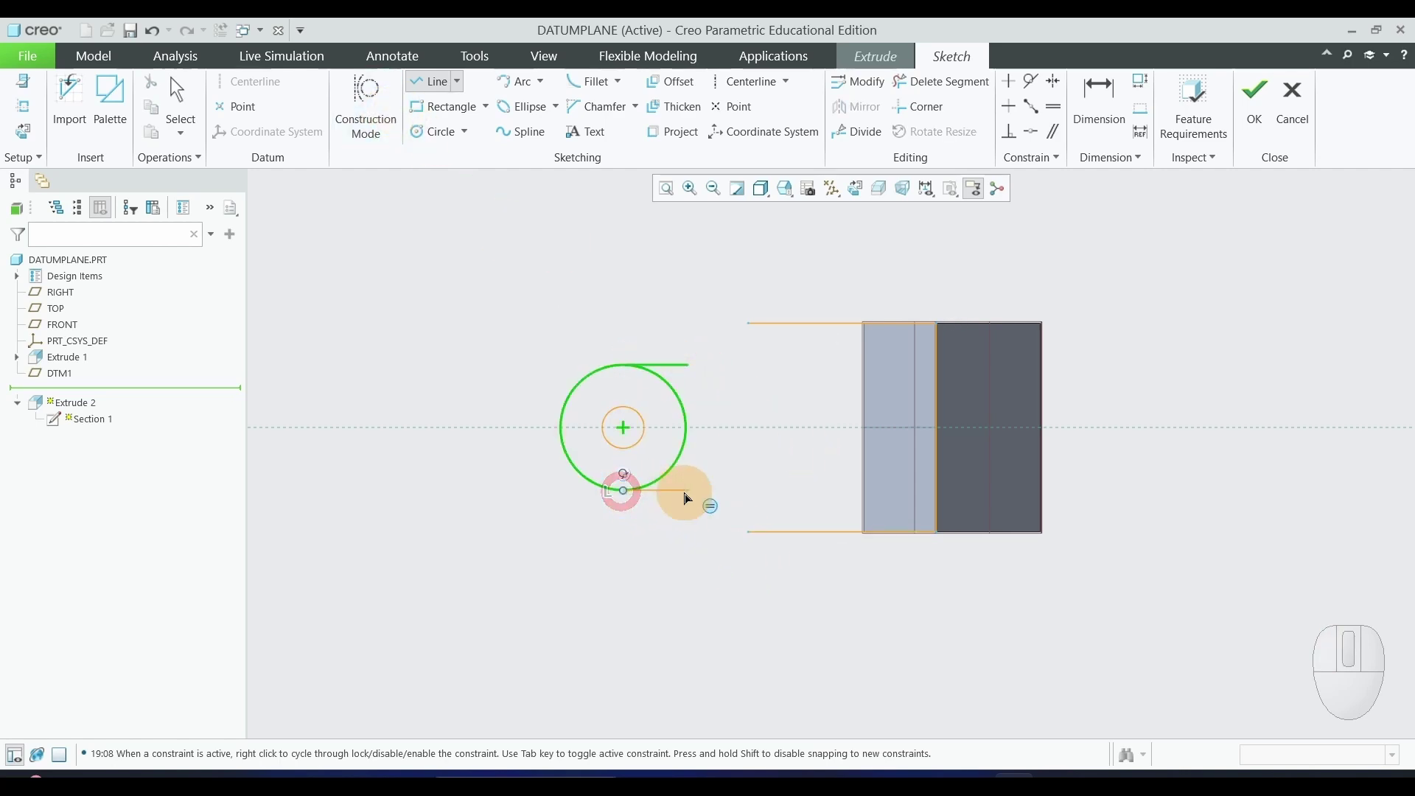
click(689, 491)
middle_click(750, 654)
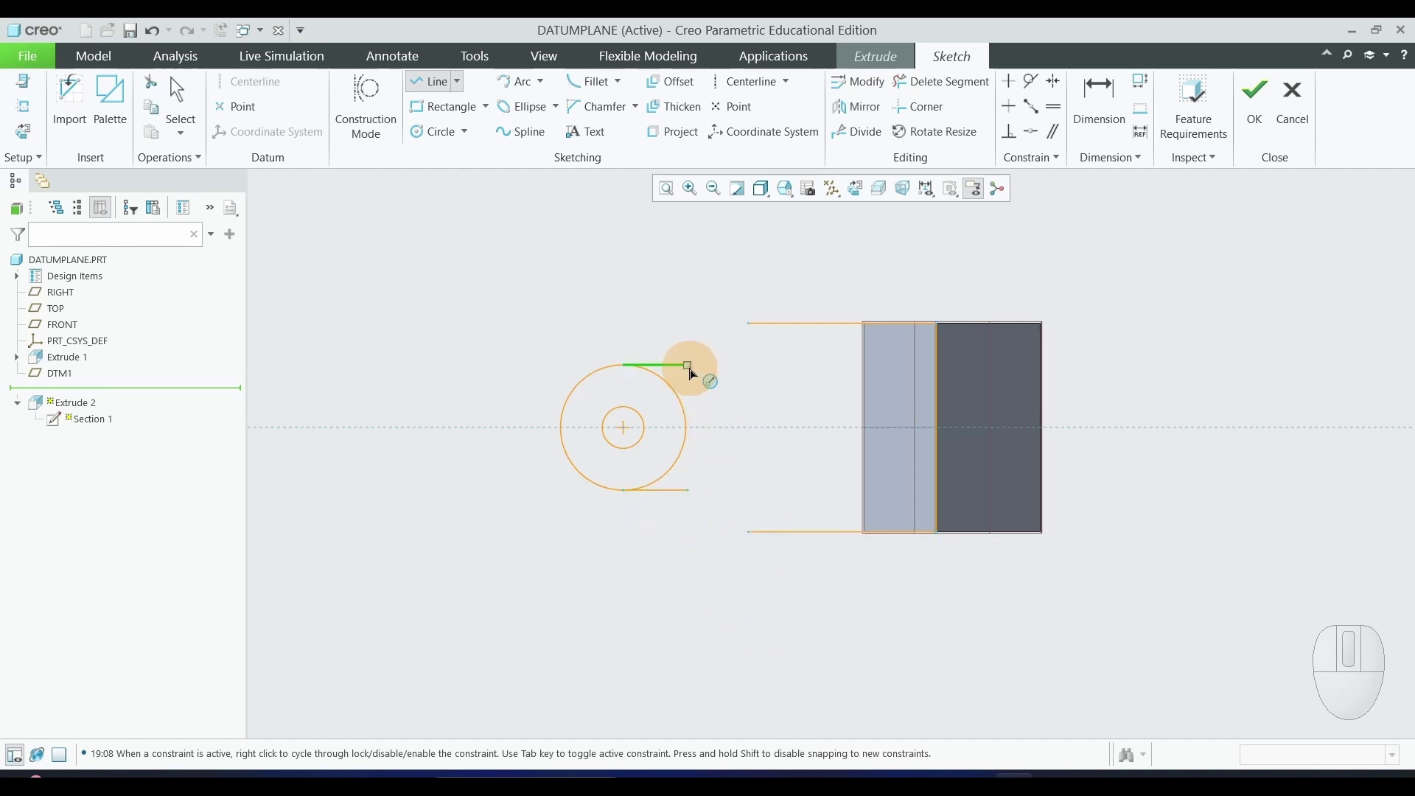
middle_click(816, 407)
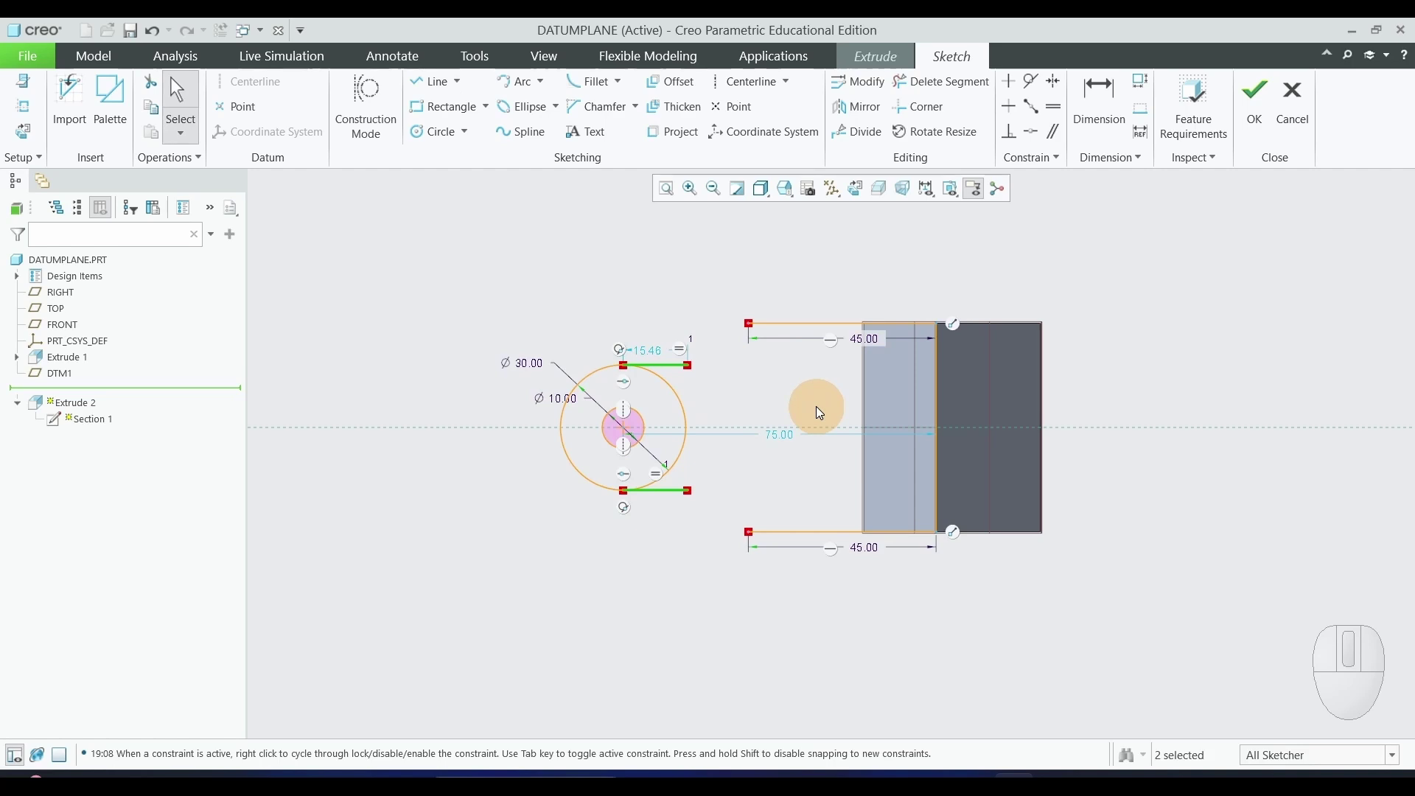
Set the length of the two equal tangent lines to 10 mm.
double_click(646, 351)
text(10)
key(Return)
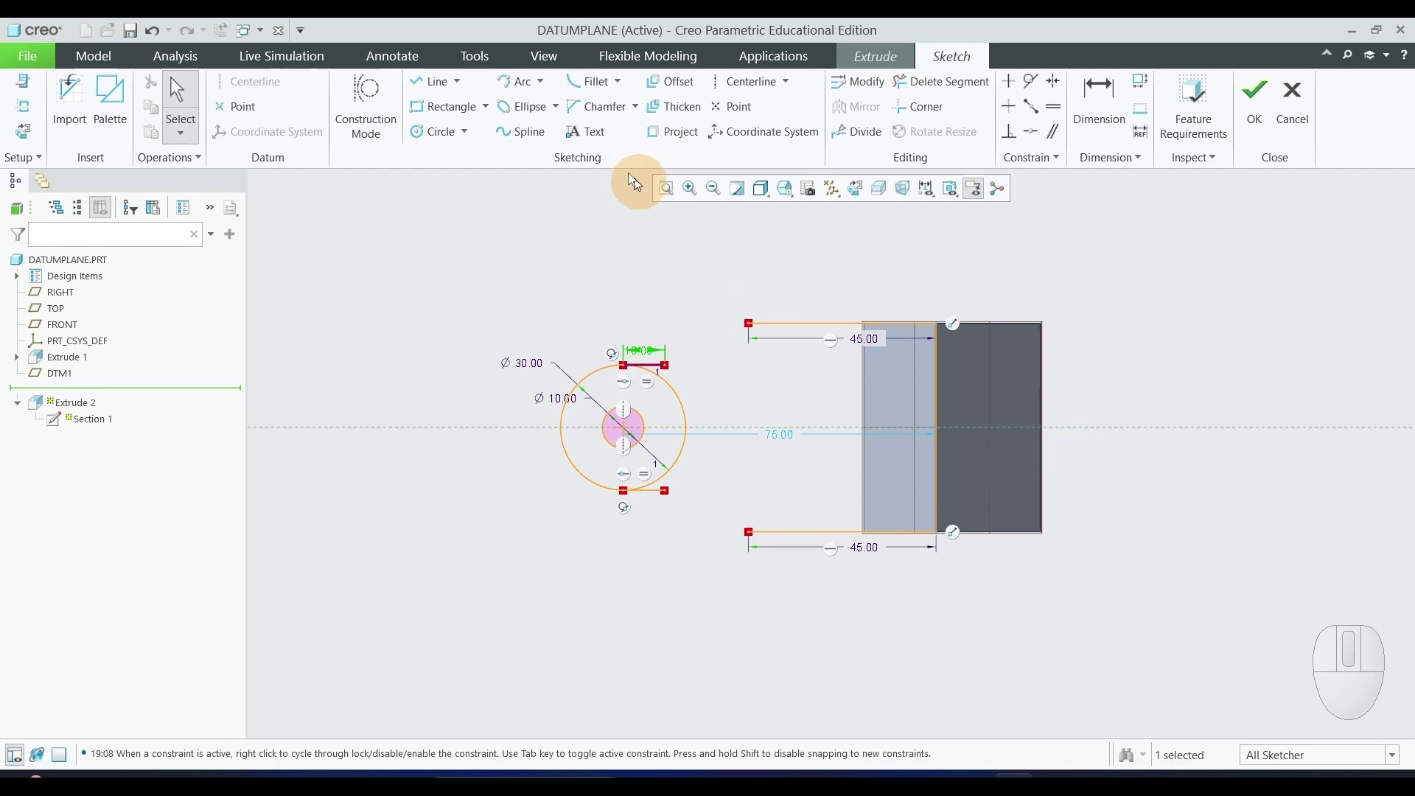
Connect the free ends of the two 10 mm tangent lines to the 45 mm lines at the block with slanted lines.
click(445, 82)
click(667, 365)
click(750, 324)
middle_click(821, 417)
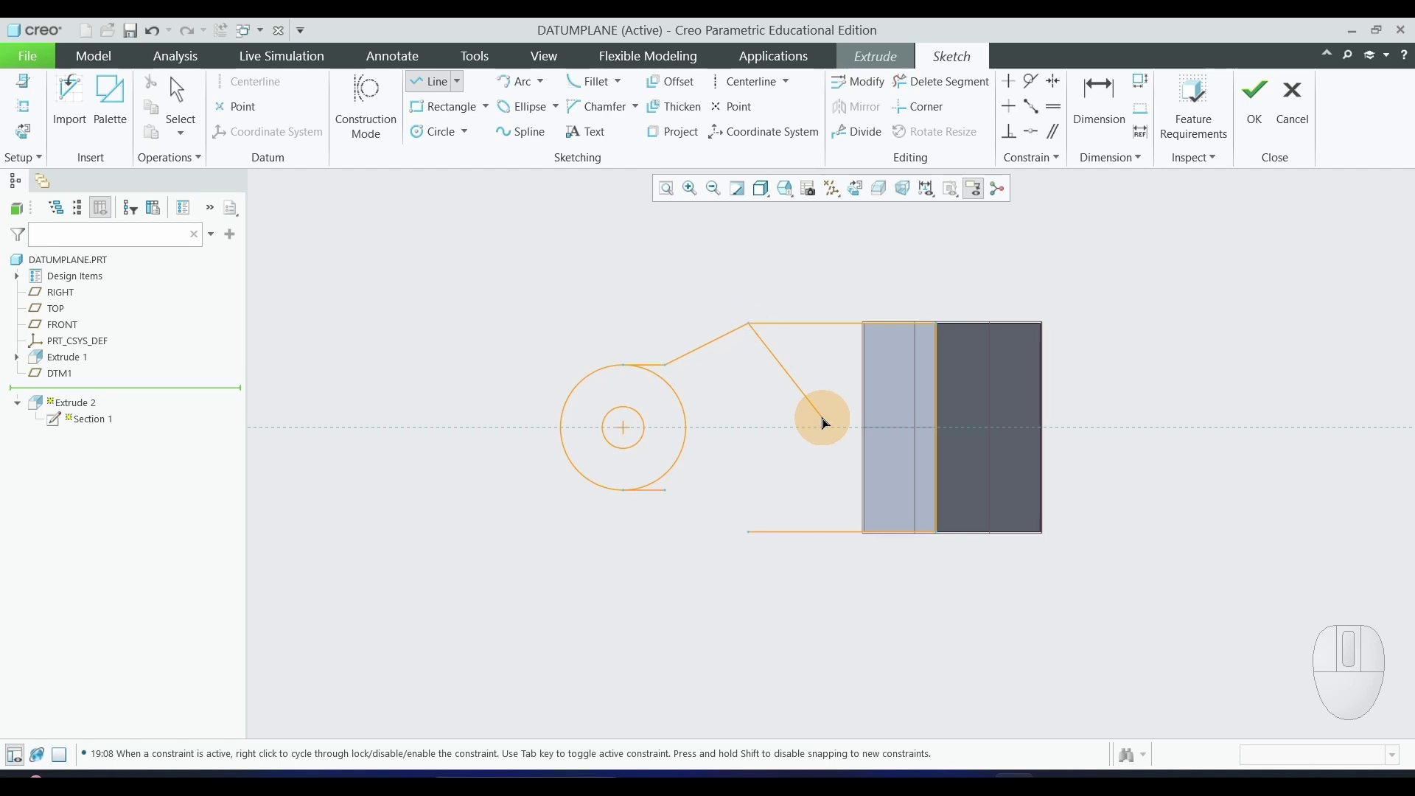
click(667, 495)
click(748, 536)
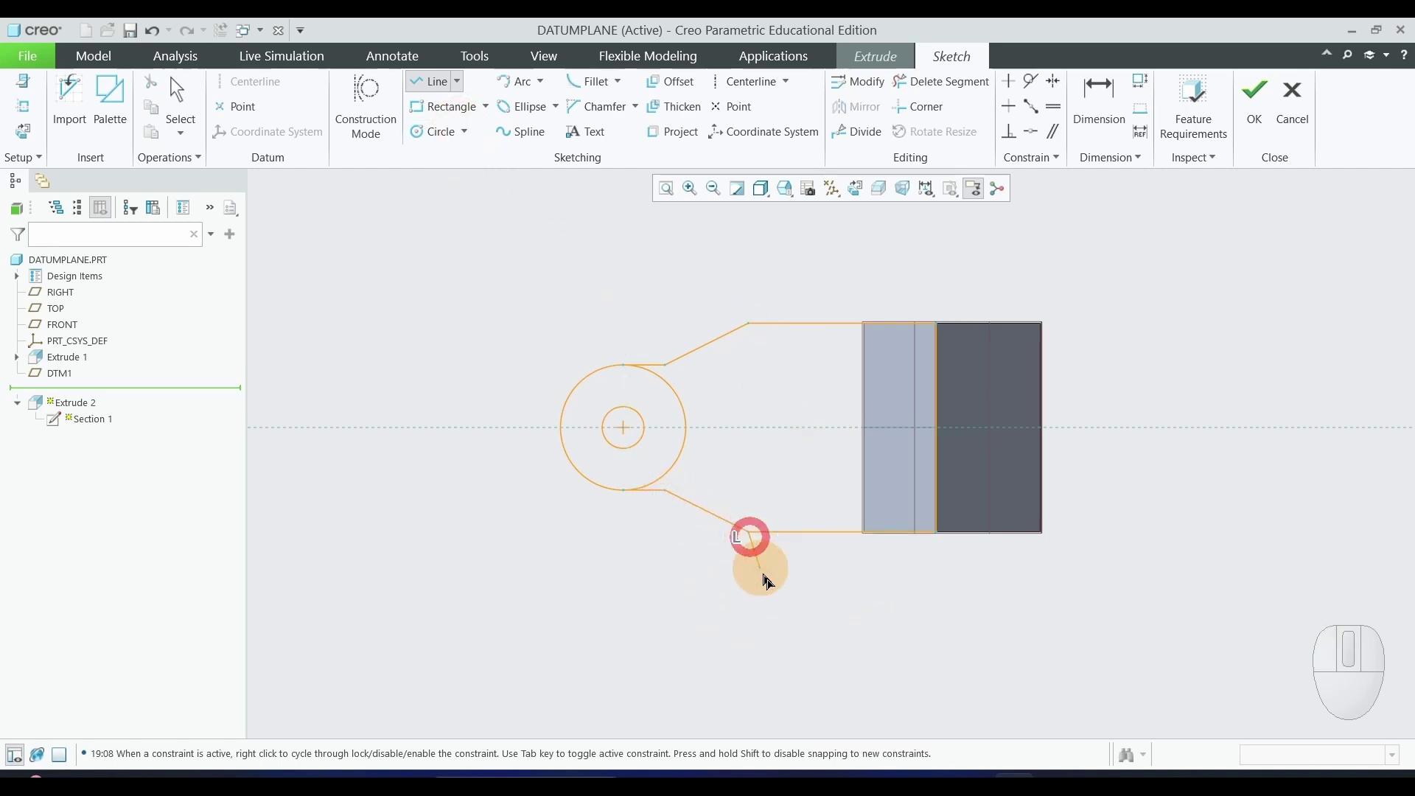
middle_click(845, 642)
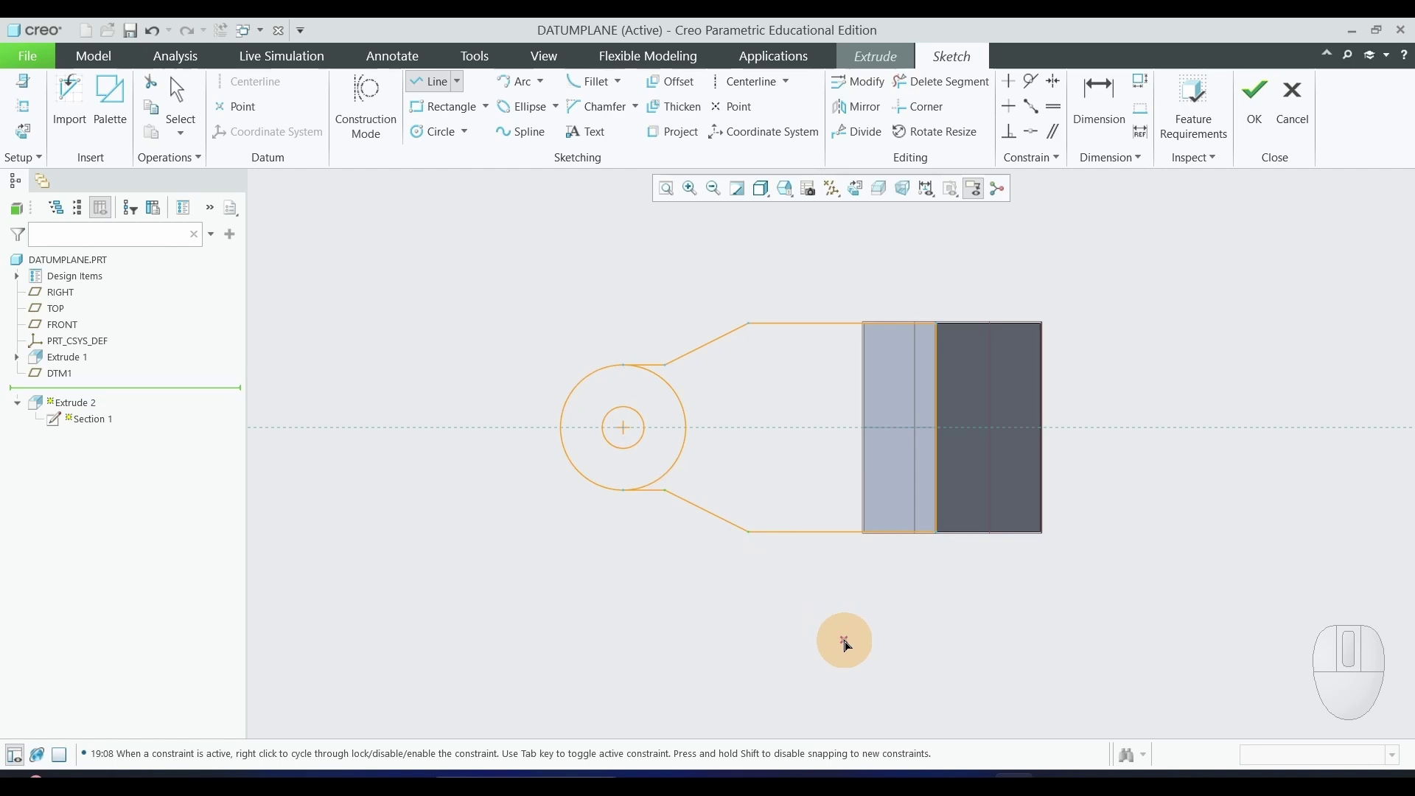
middle_click(845, 643)
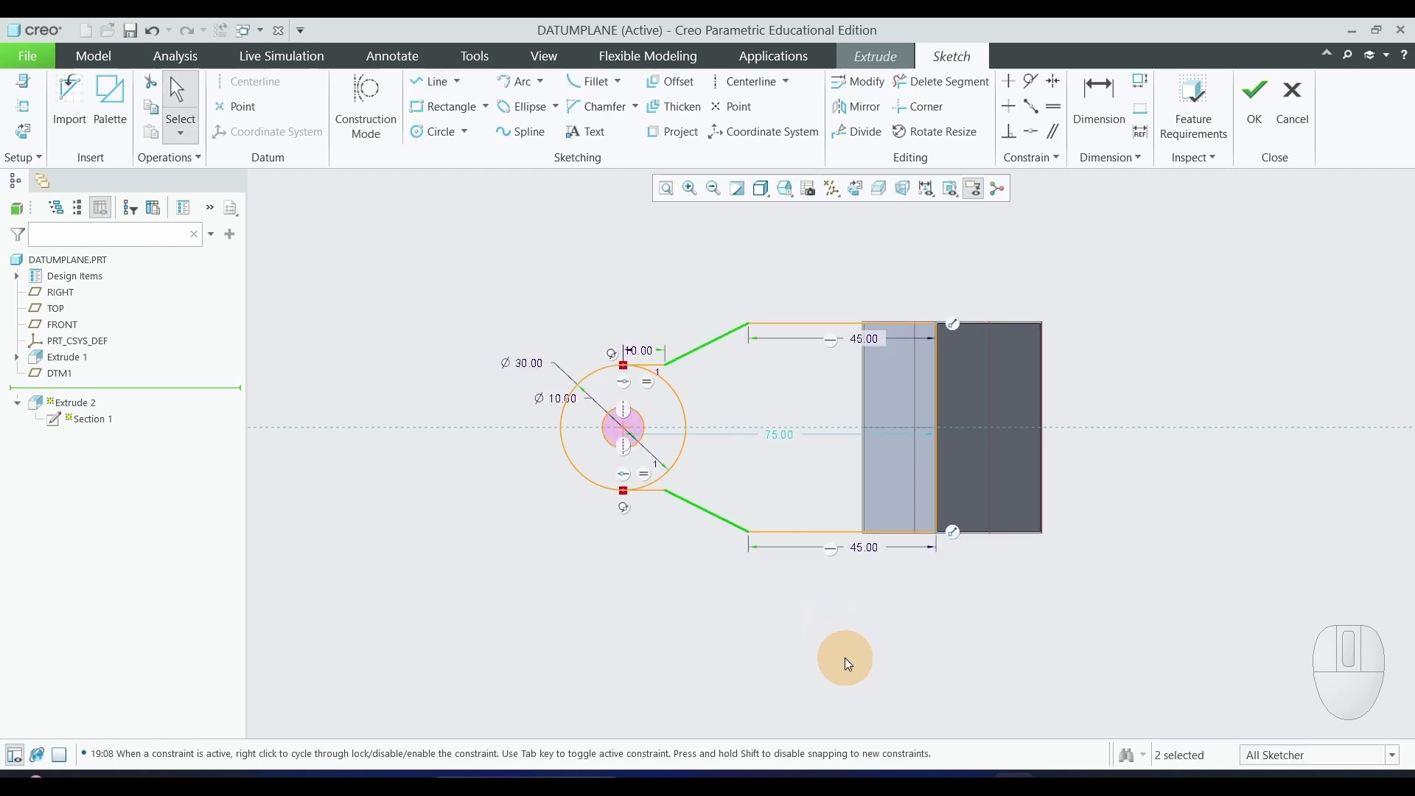
Trim away the half of the 30 mm circle facing the block with Delete Segment, leaving one closed outline.
scroll(776, 610, up, 1)
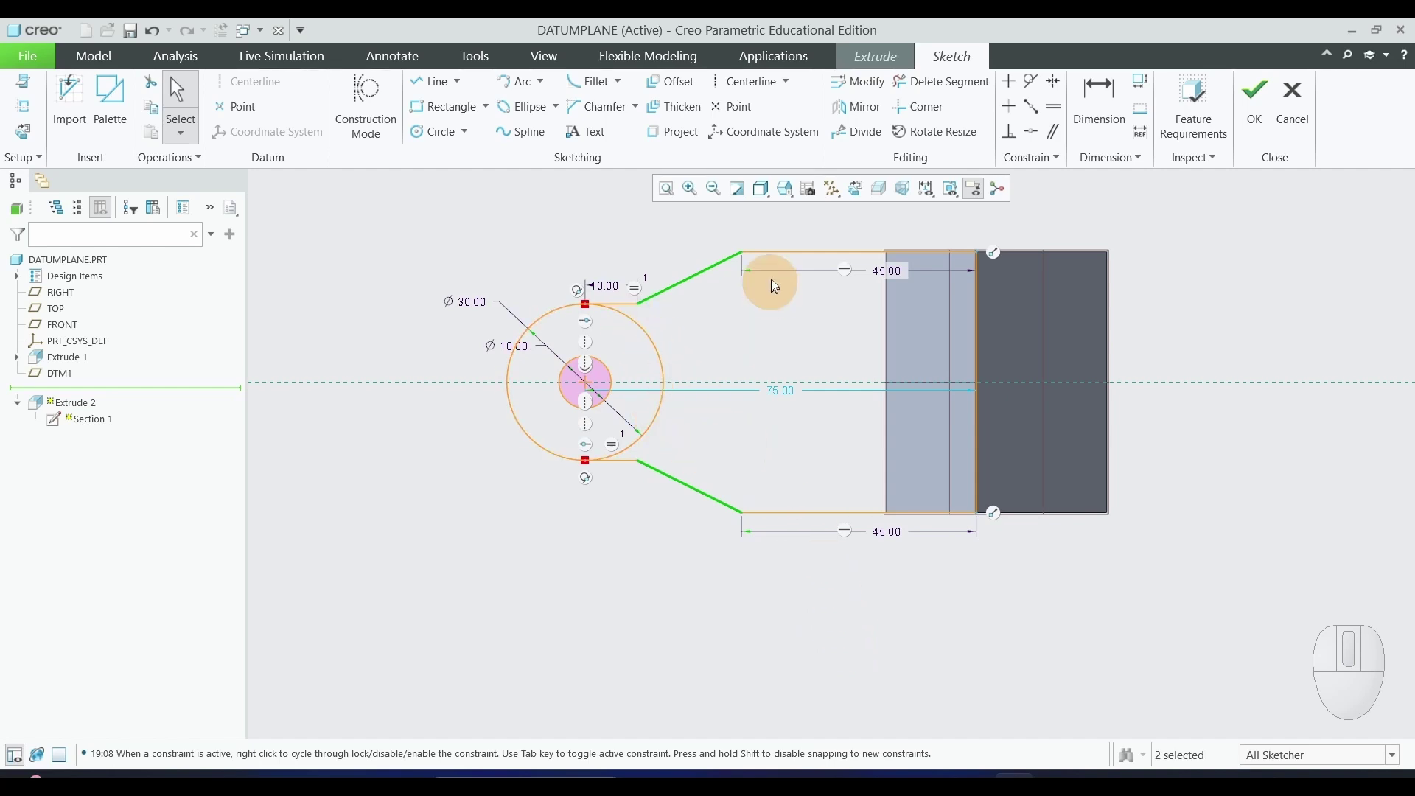
click(935, 83)
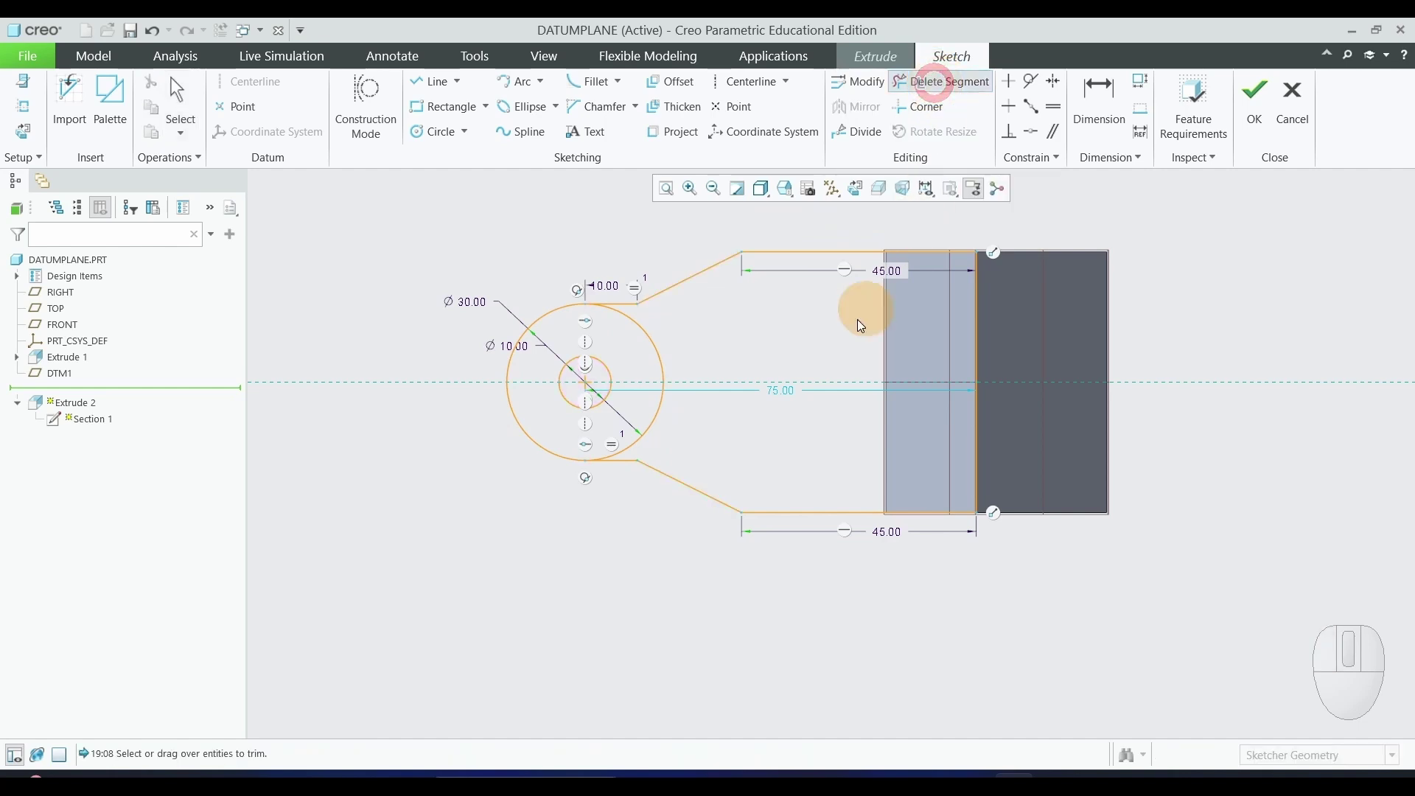
click(663, 364)
click(658, 411)
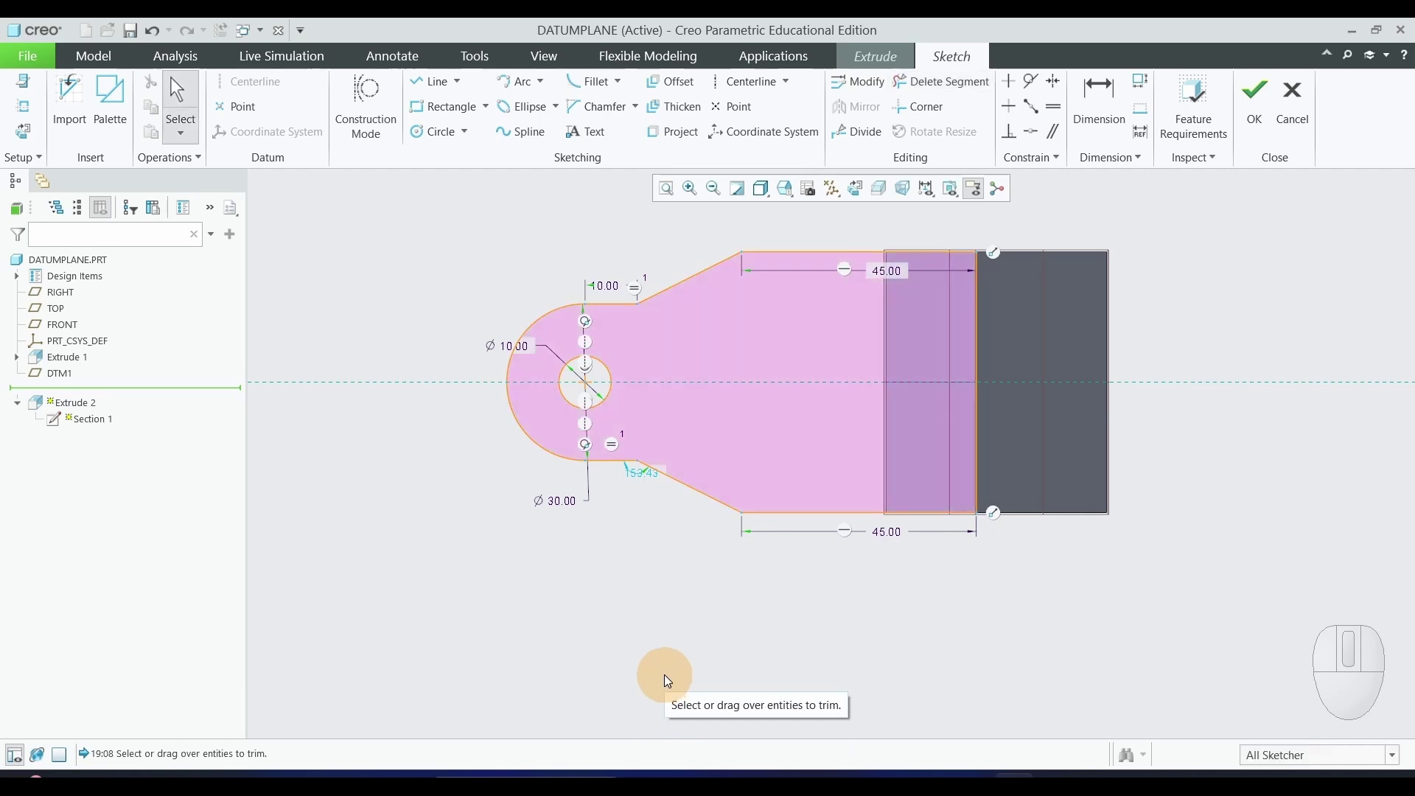
Add Circular Trim fillets of about 18 mm and 22 mm radius where the short tangent lines meet the slanted lines.
click(619, 83)
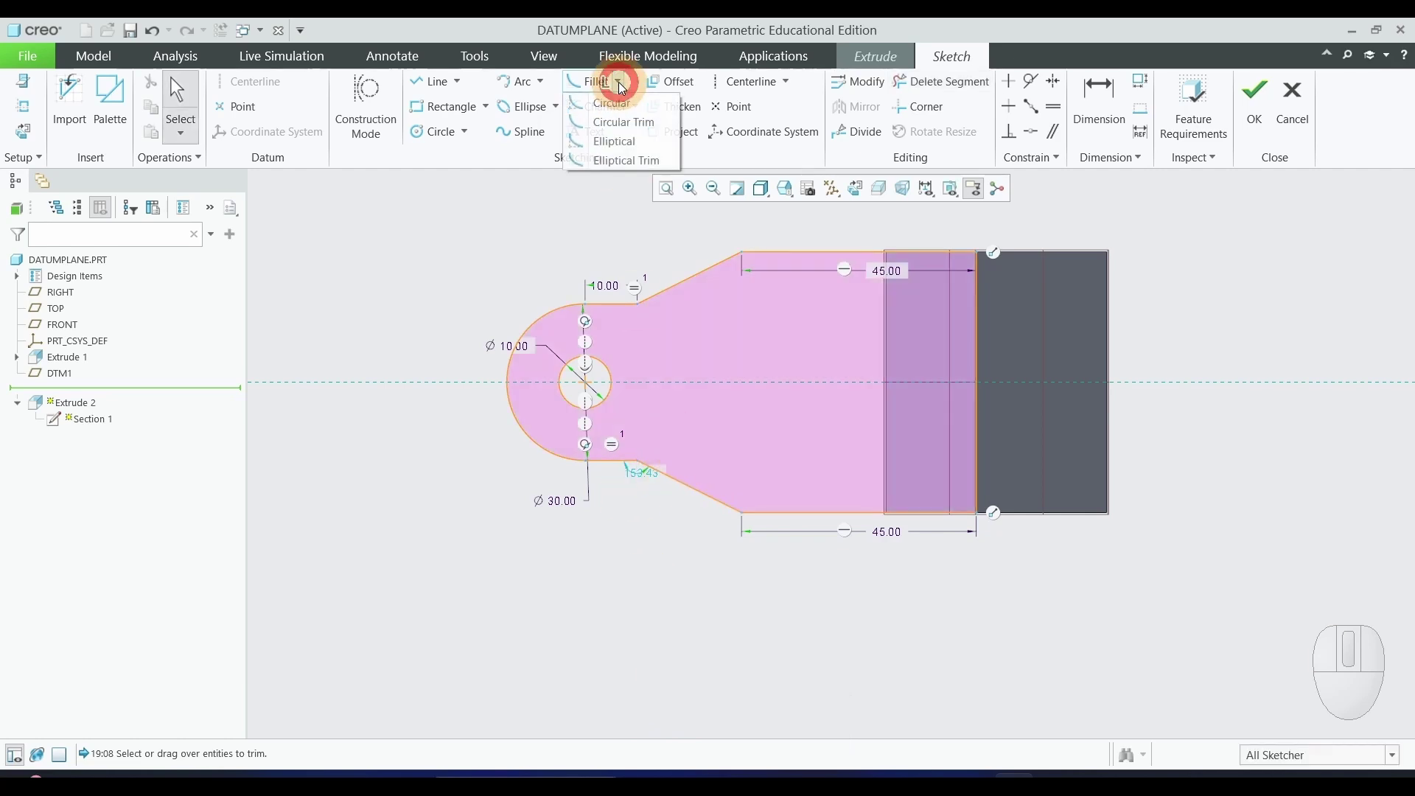
click(630, 127)
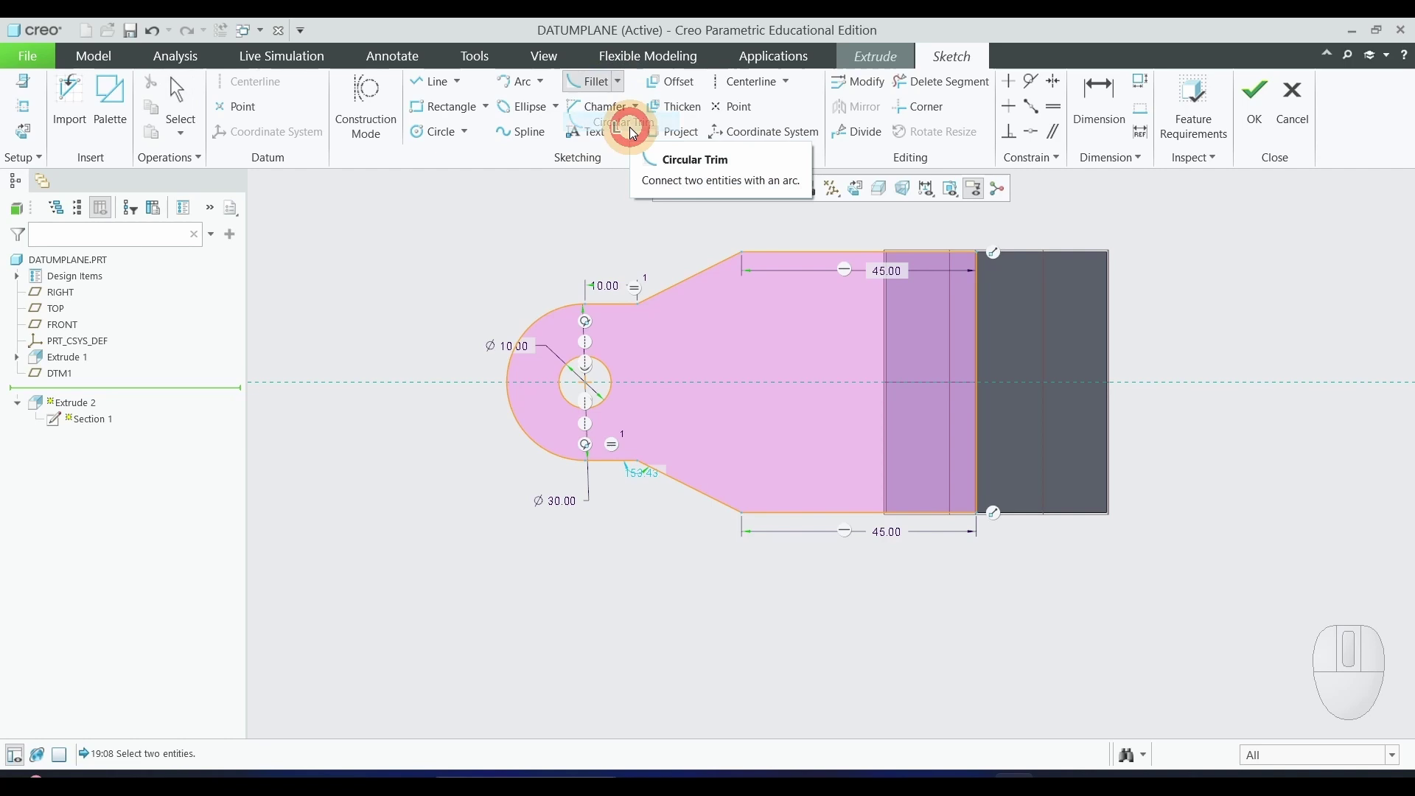
scroll(619, 310, down, 1)
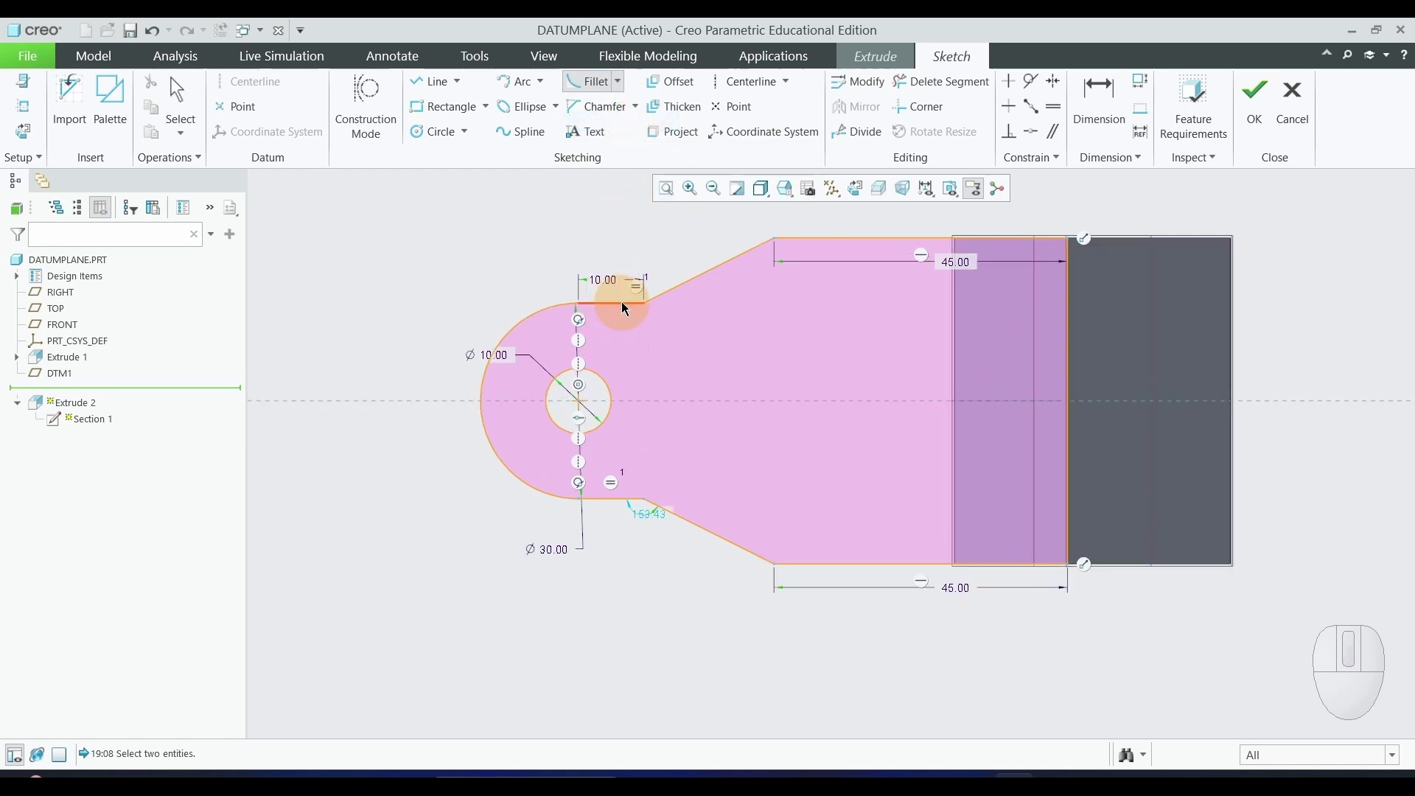
click(690, 279)
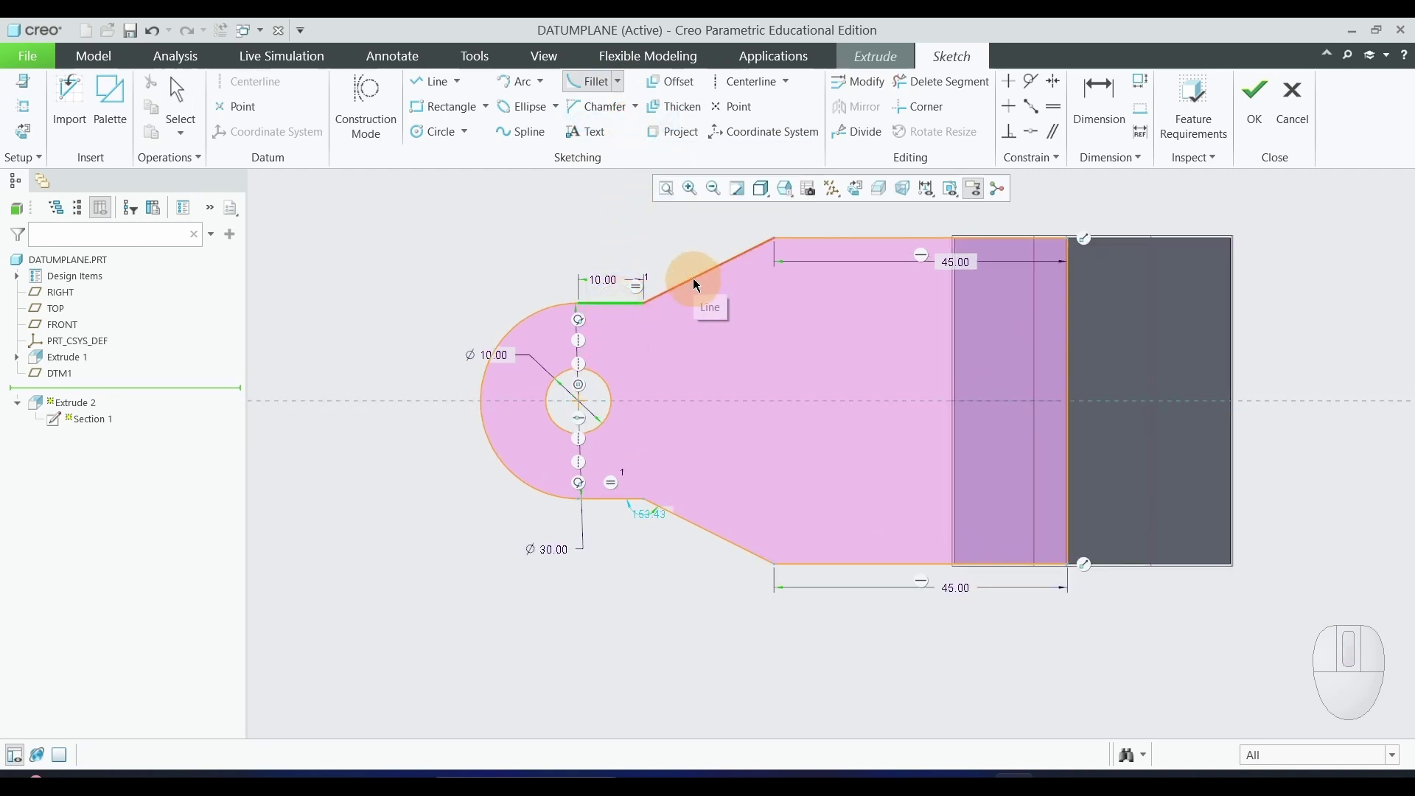
click(610, 499)
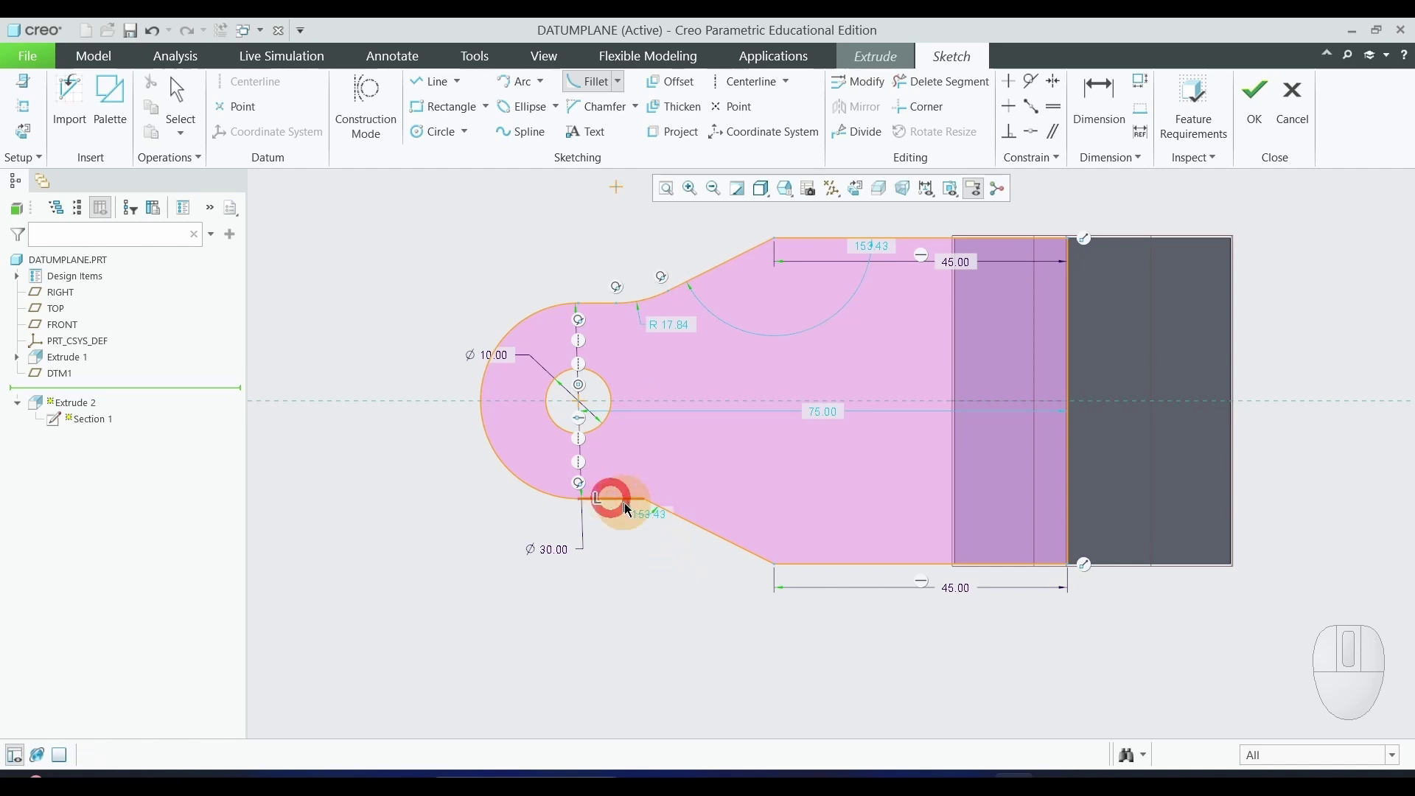
click(675, 516)
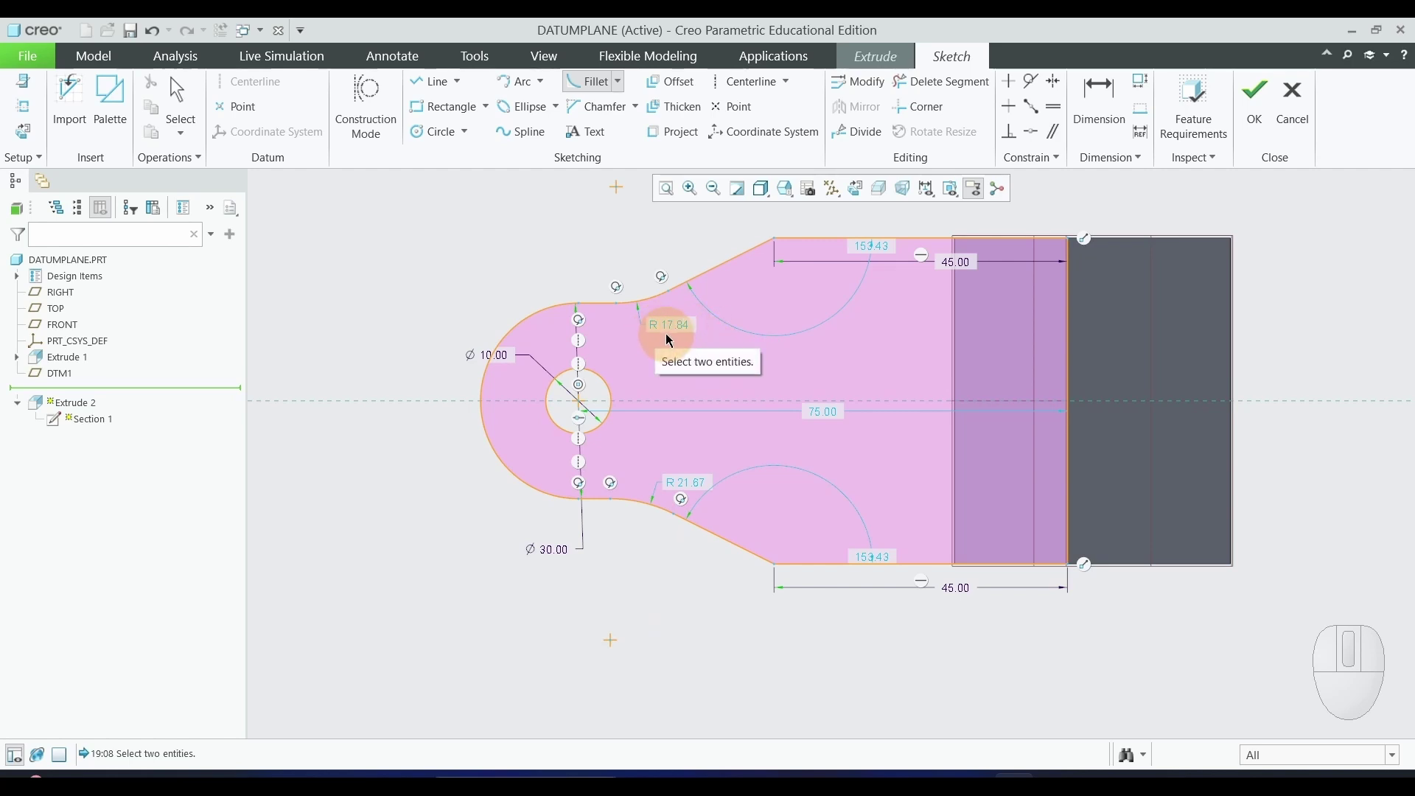
Fillet the two corners between the slanted lines and the long horizontal lines, with radii of about 26 mm and 23 mm.
click(729, 253)
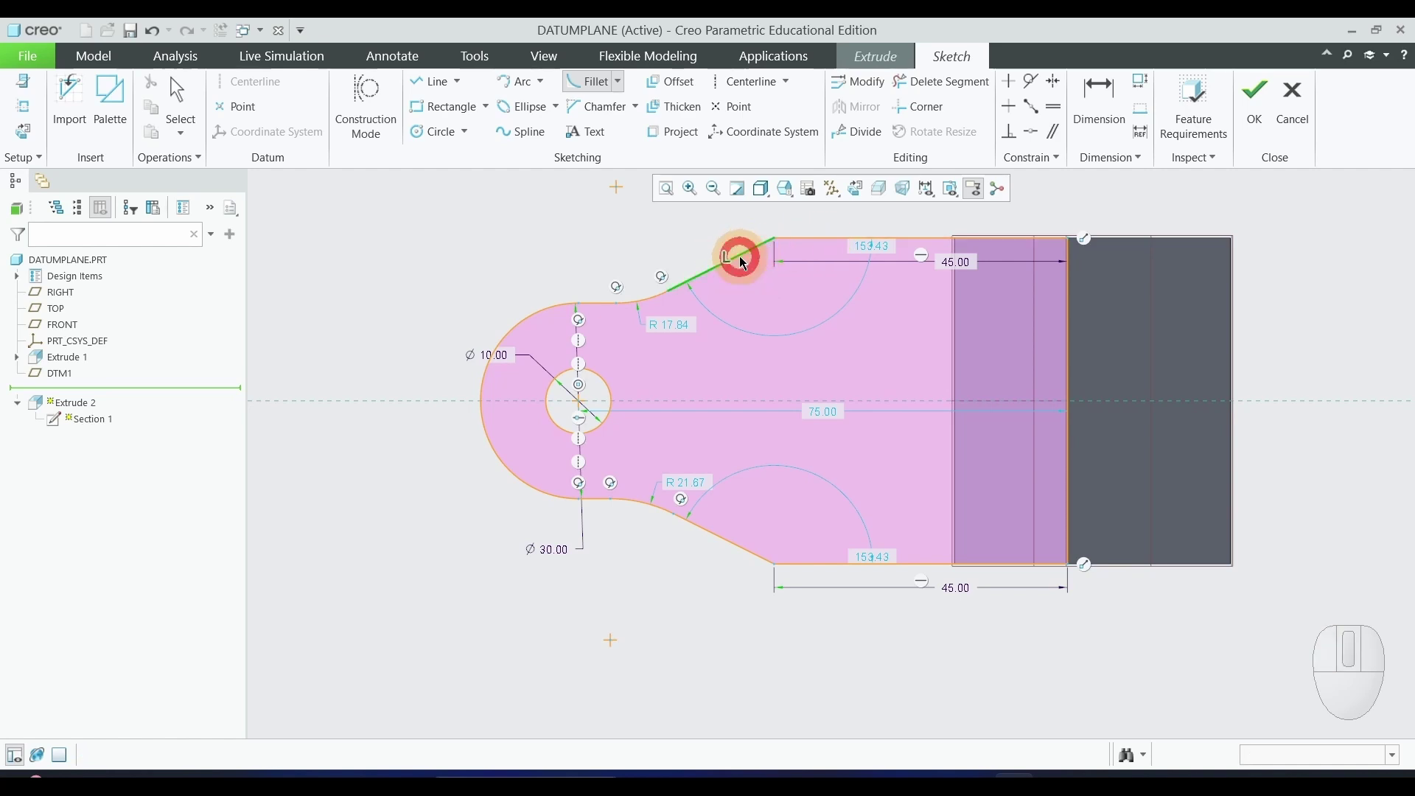
click(826, 235)
click(735, 546)
click(809, 563)
middle_click(681, 606)
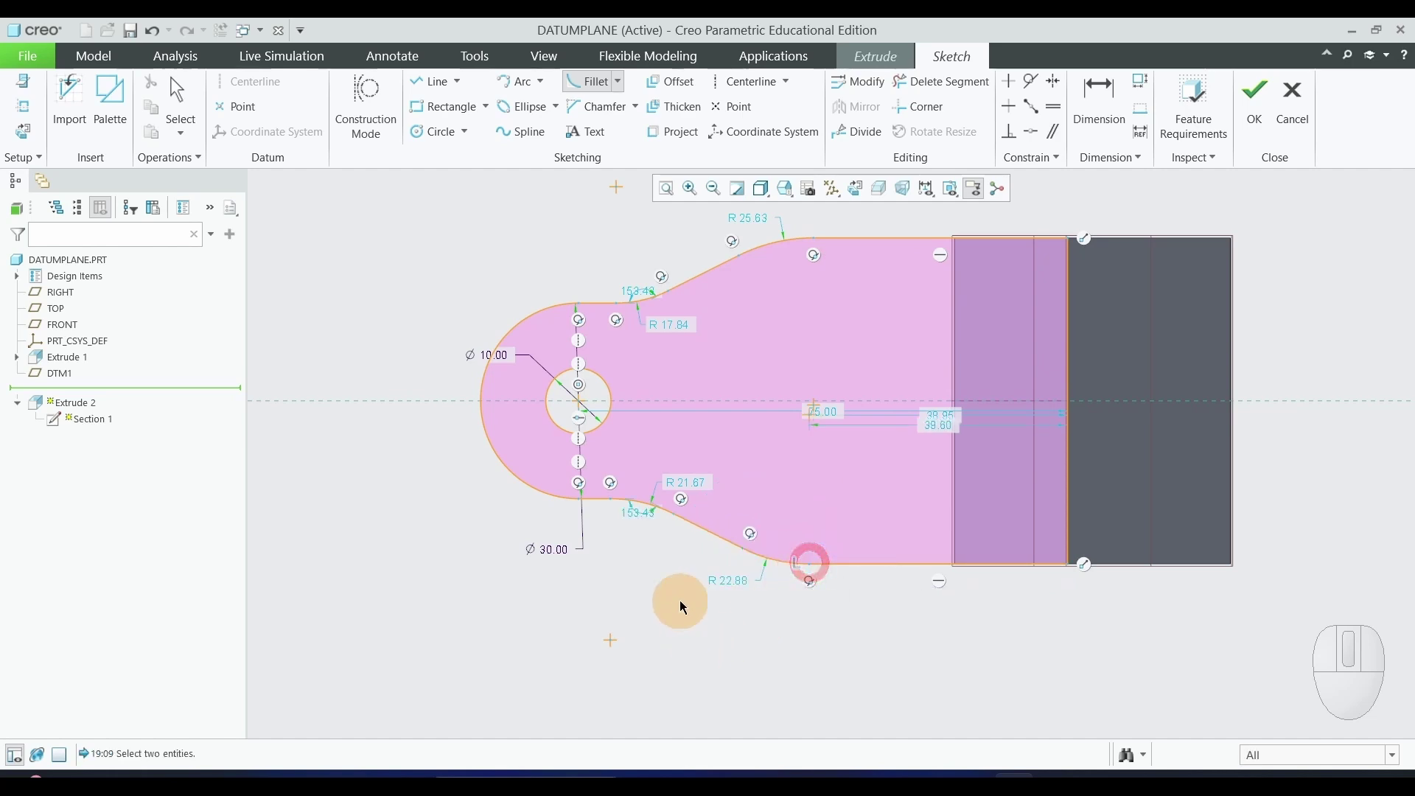
Set both fillet radii beside the rounded end to 20 mm.
double_click(677, 333)
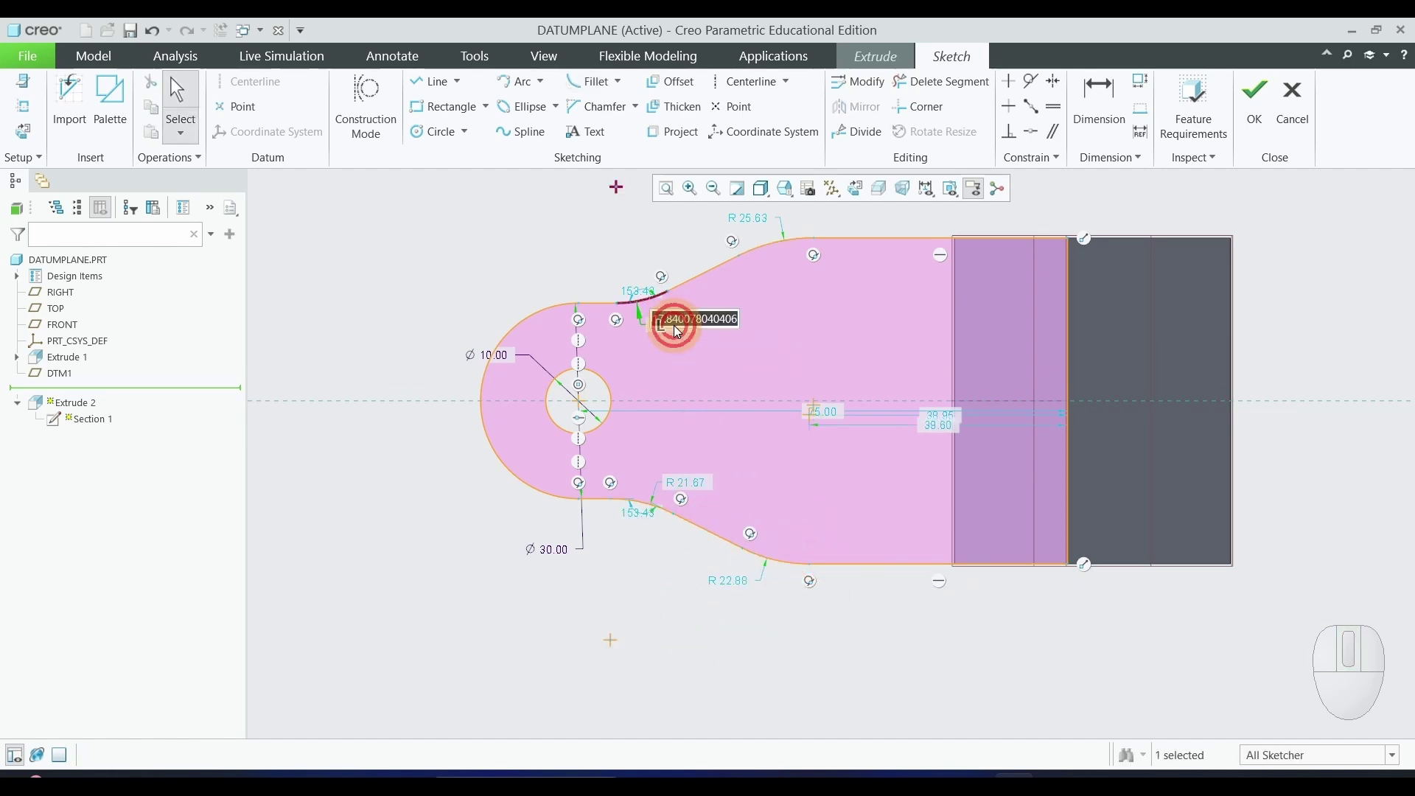
text(20)
key(Return)
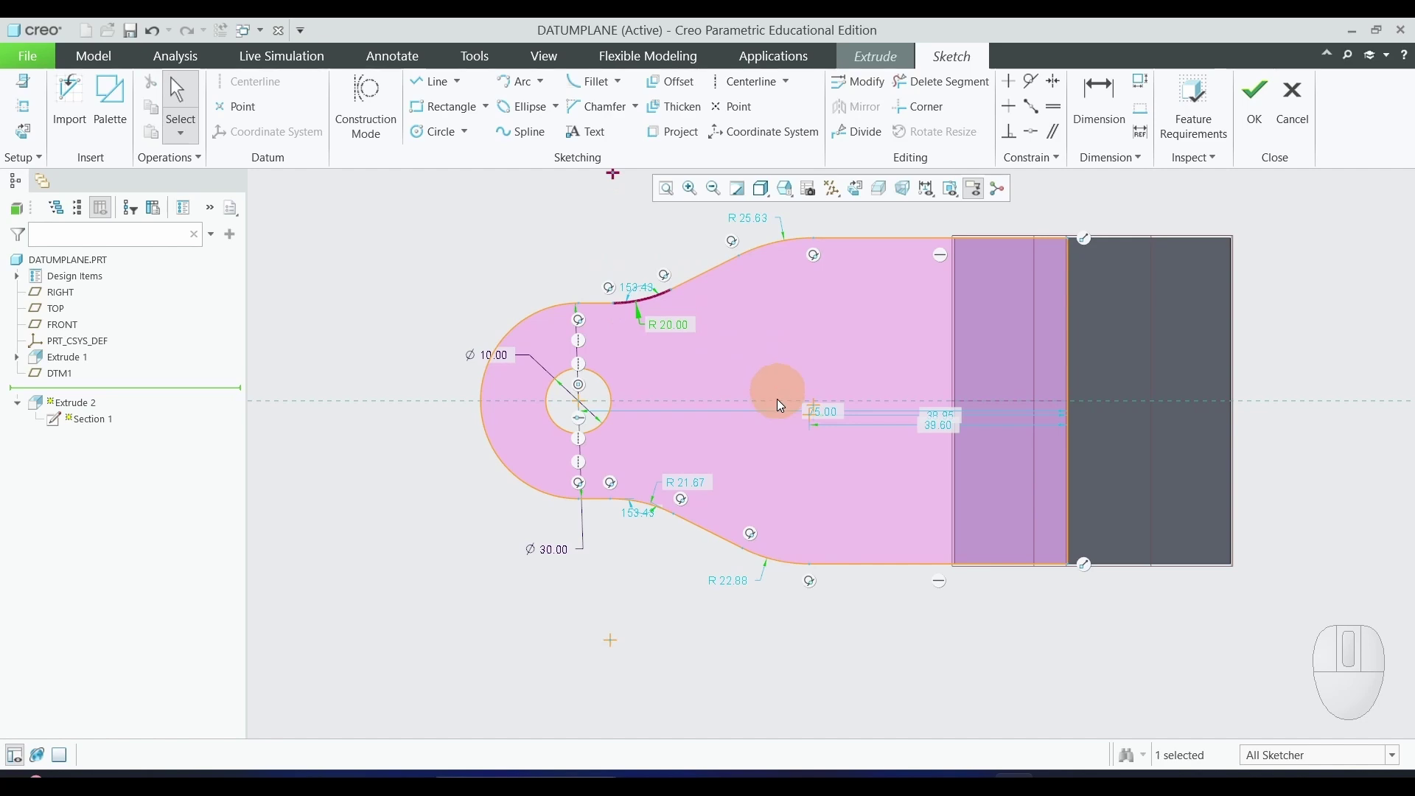
double_click(688, 486)
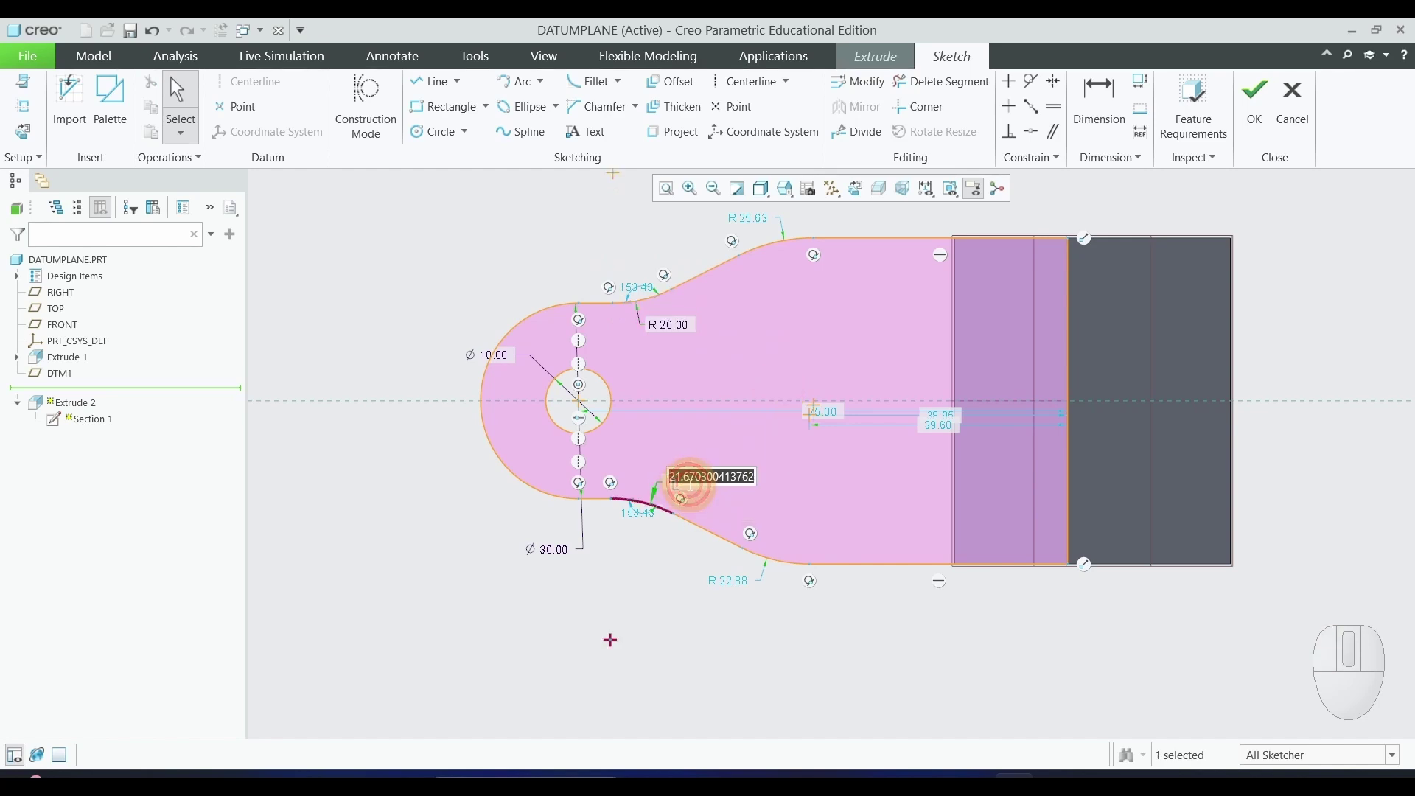
text(20)
key(Return)
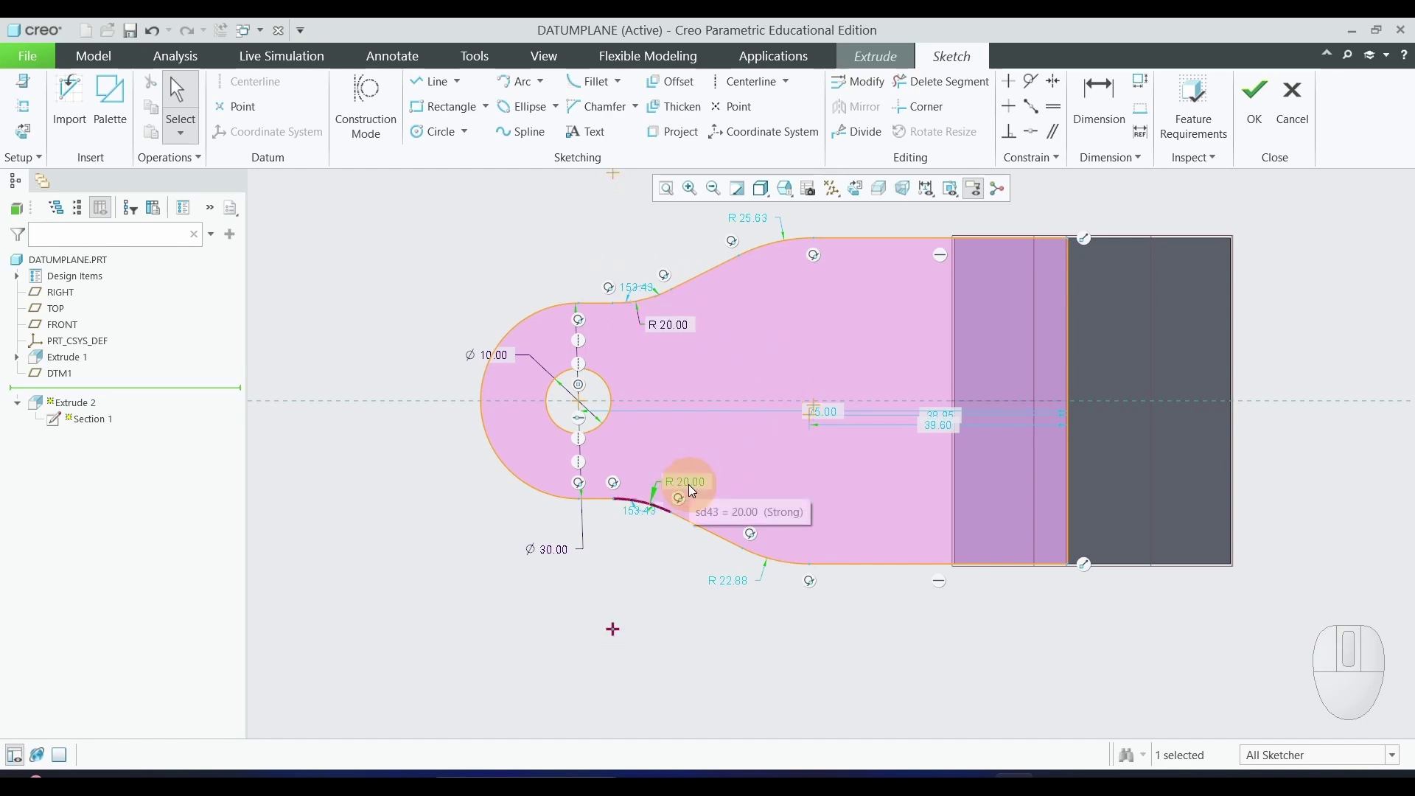
Set the radii of the two fillets at the long horizontal lines to 20 mm.
double_click(730, 586)
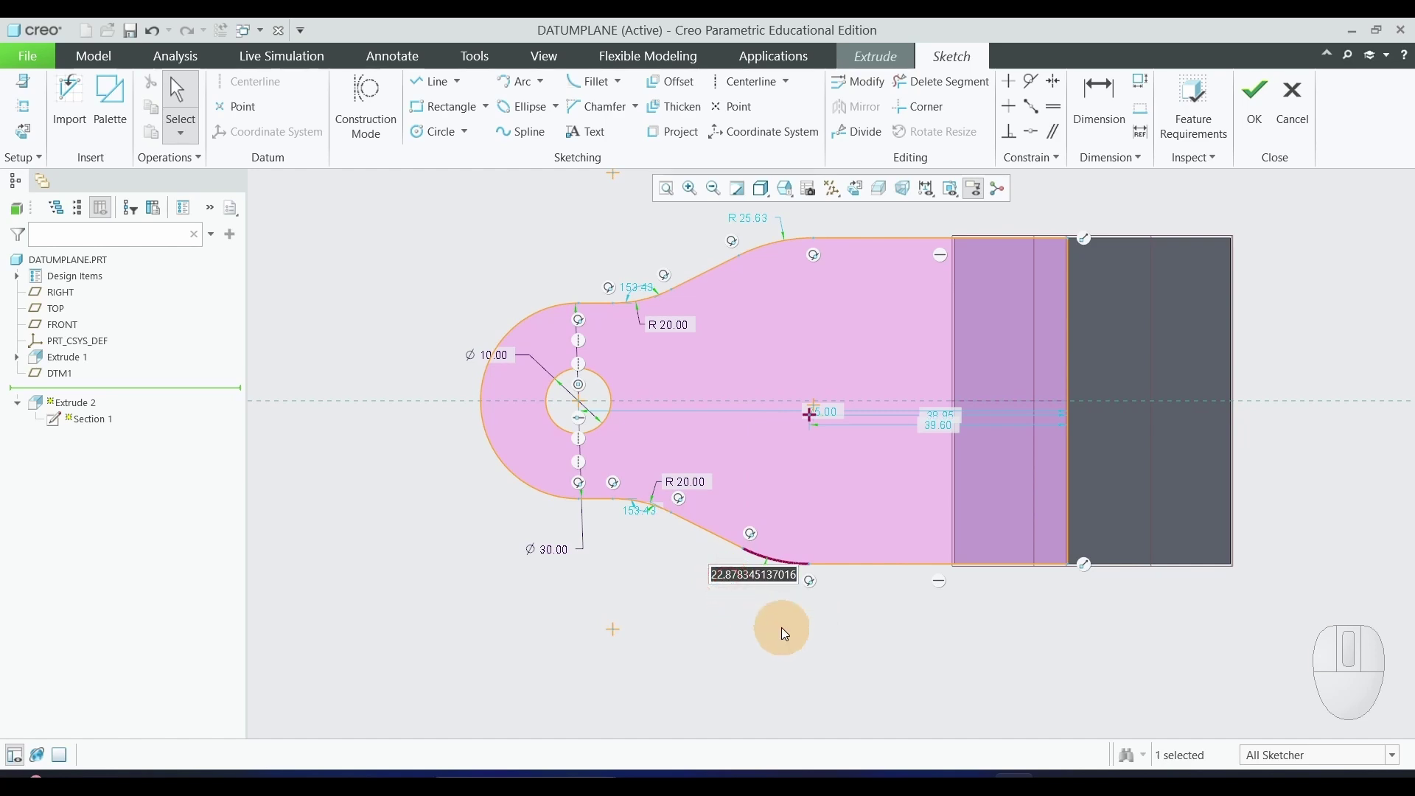
text(20)
key(Return)
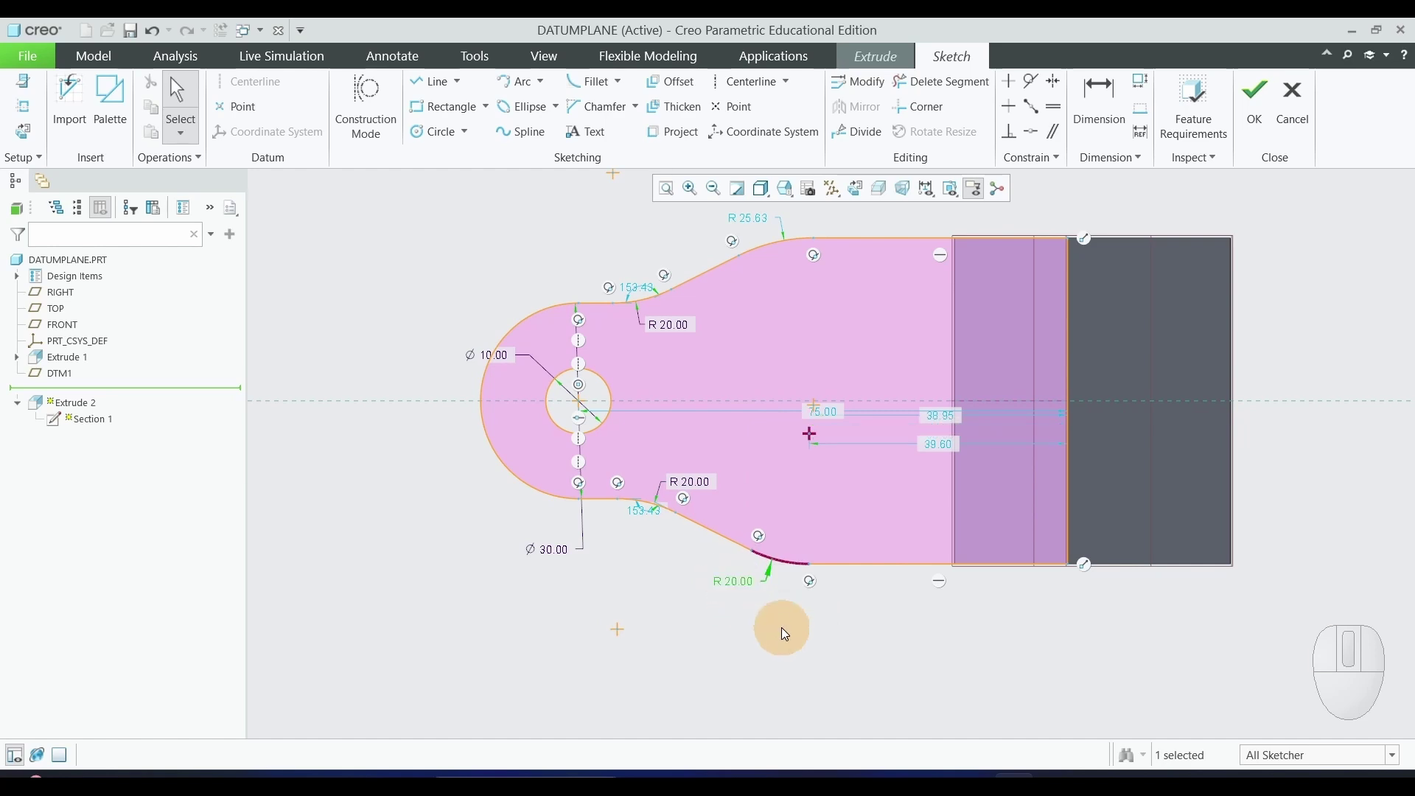
double_click(763, 220)
text(2)
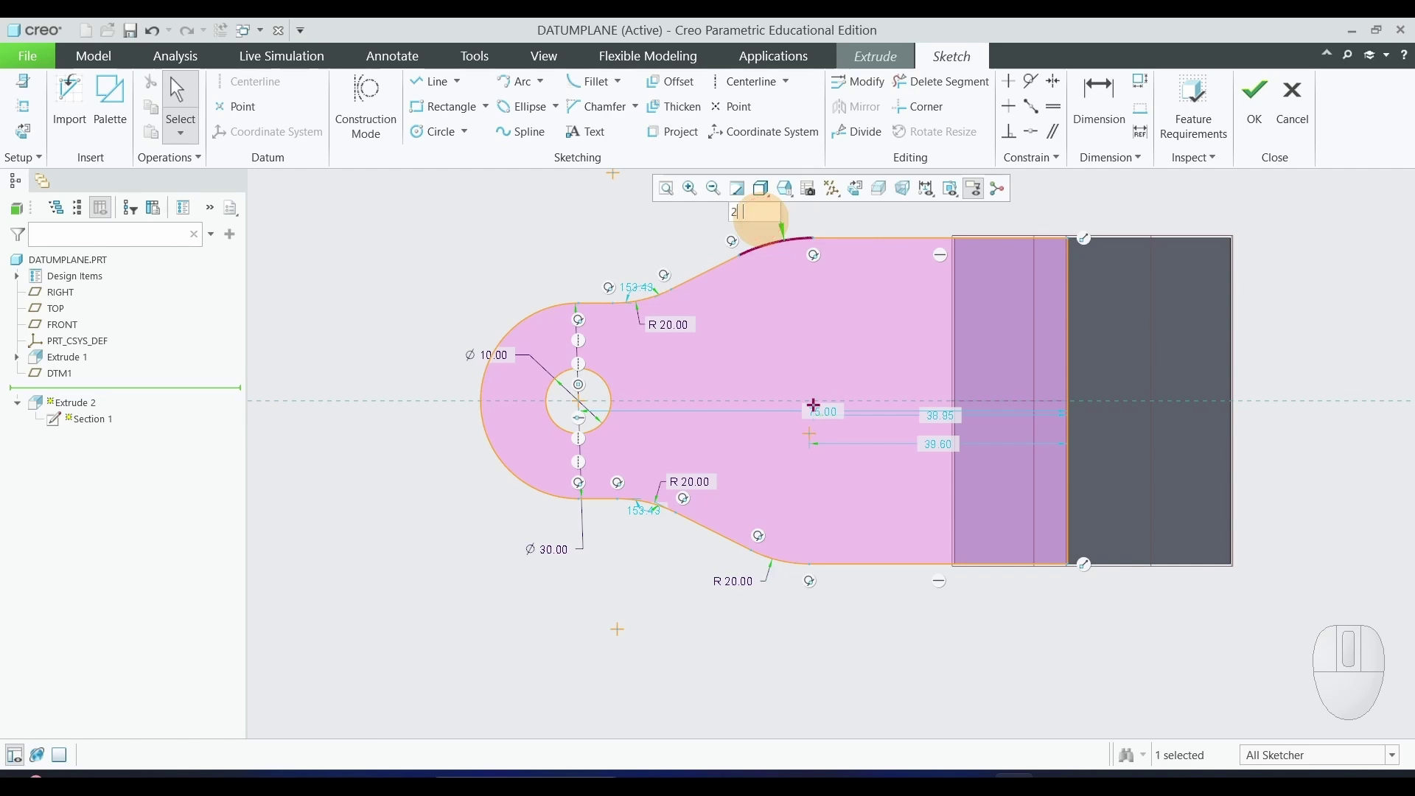
text(0)
key(Return)
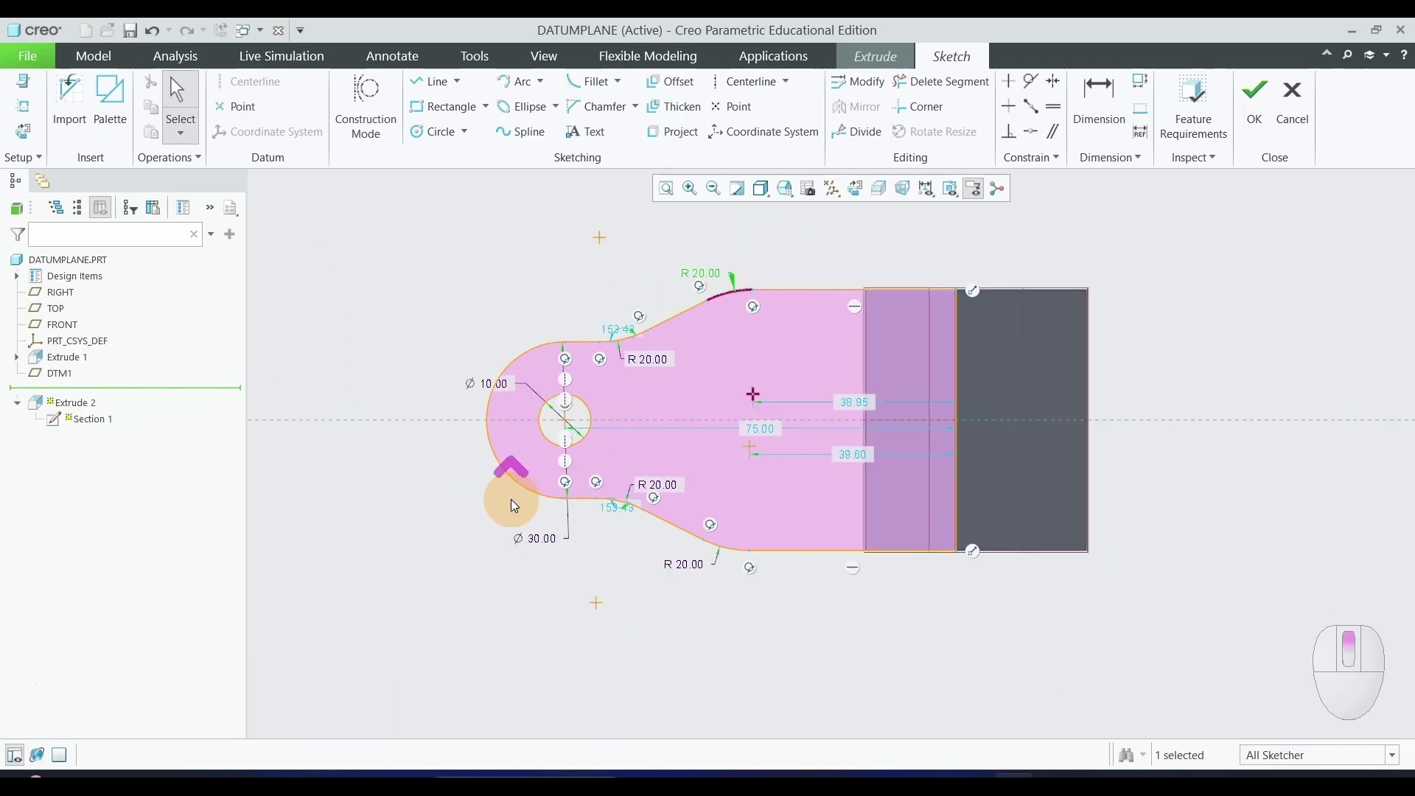
Open the Sketcher Palette, look through its polygons, profiles, shapes and stars, and choose the 6-Sided Hexagon.
click(599, 540)
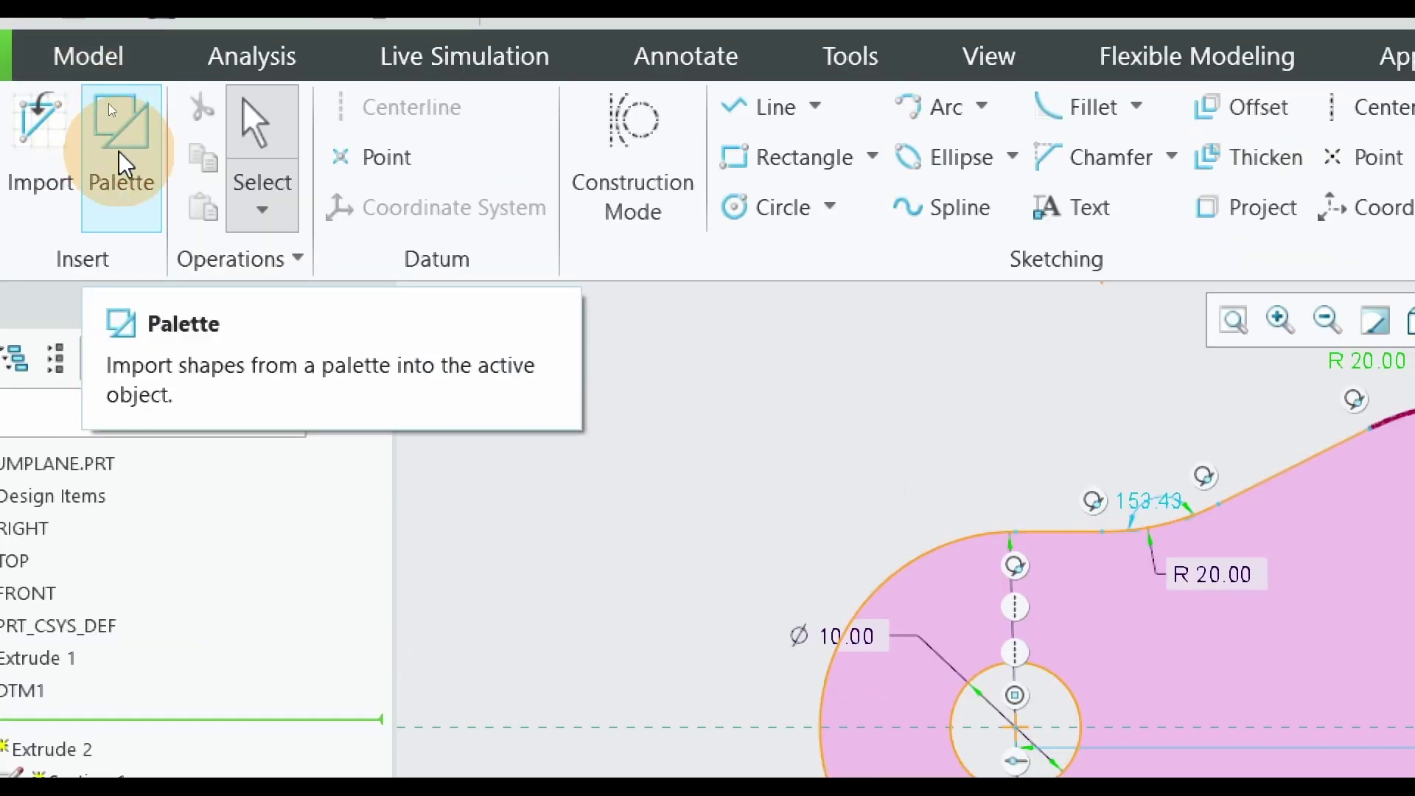
click(120, 155)
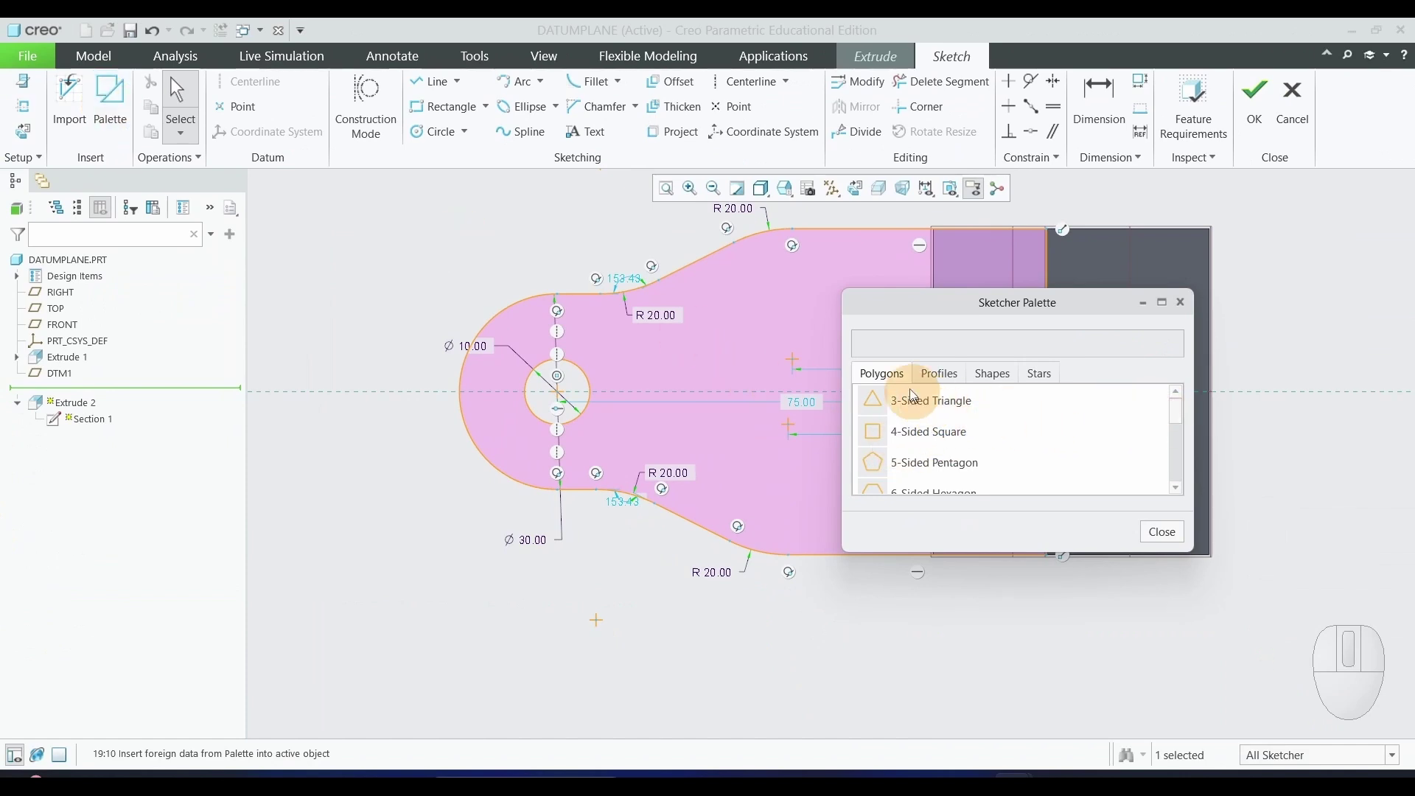
mouse_move(1178, 411)
mouse_down()
mouse_move(1178, 488)
mouse_move(1177, 402)
mouse_up()
click(948, 376)
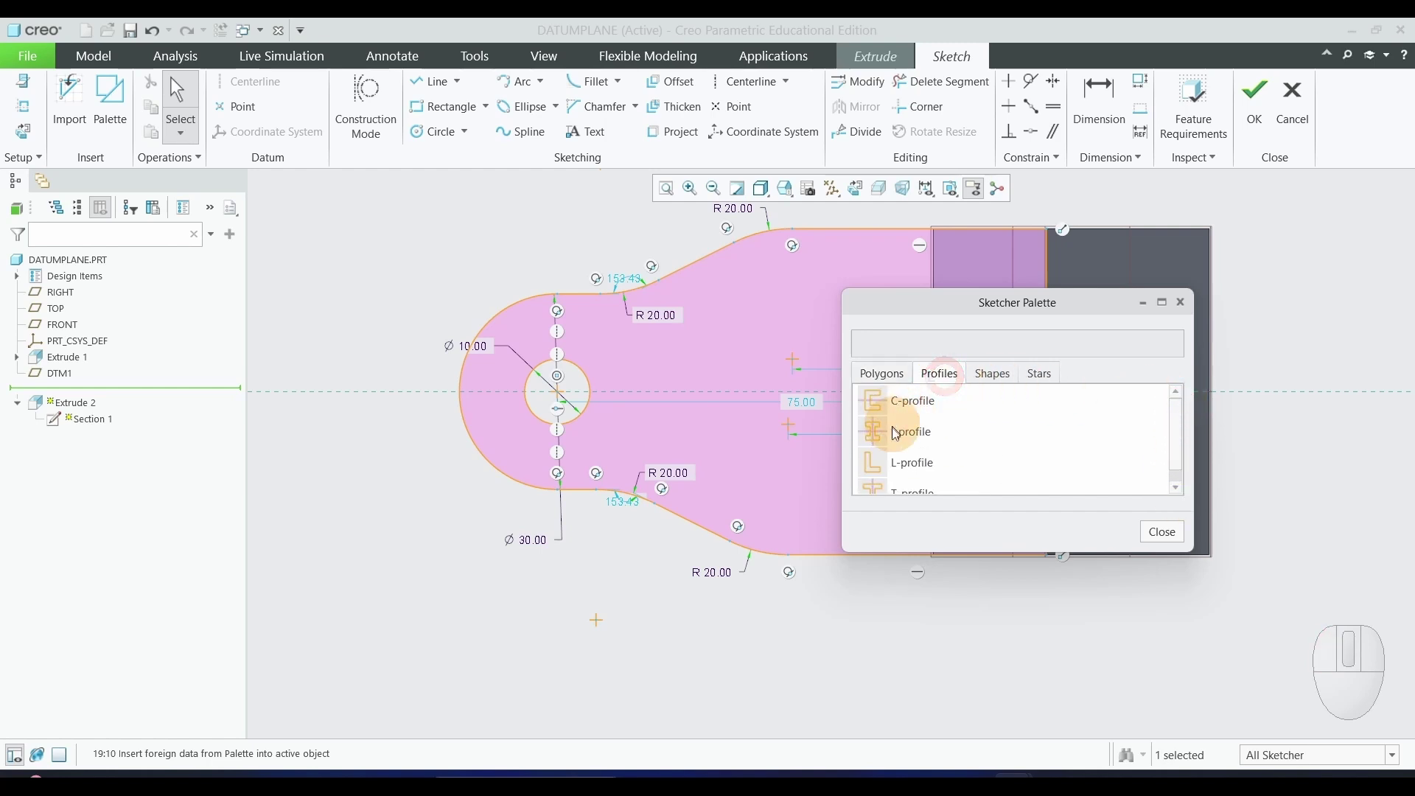
click(983, 385)
click(1035, 391)
click(895, 385)
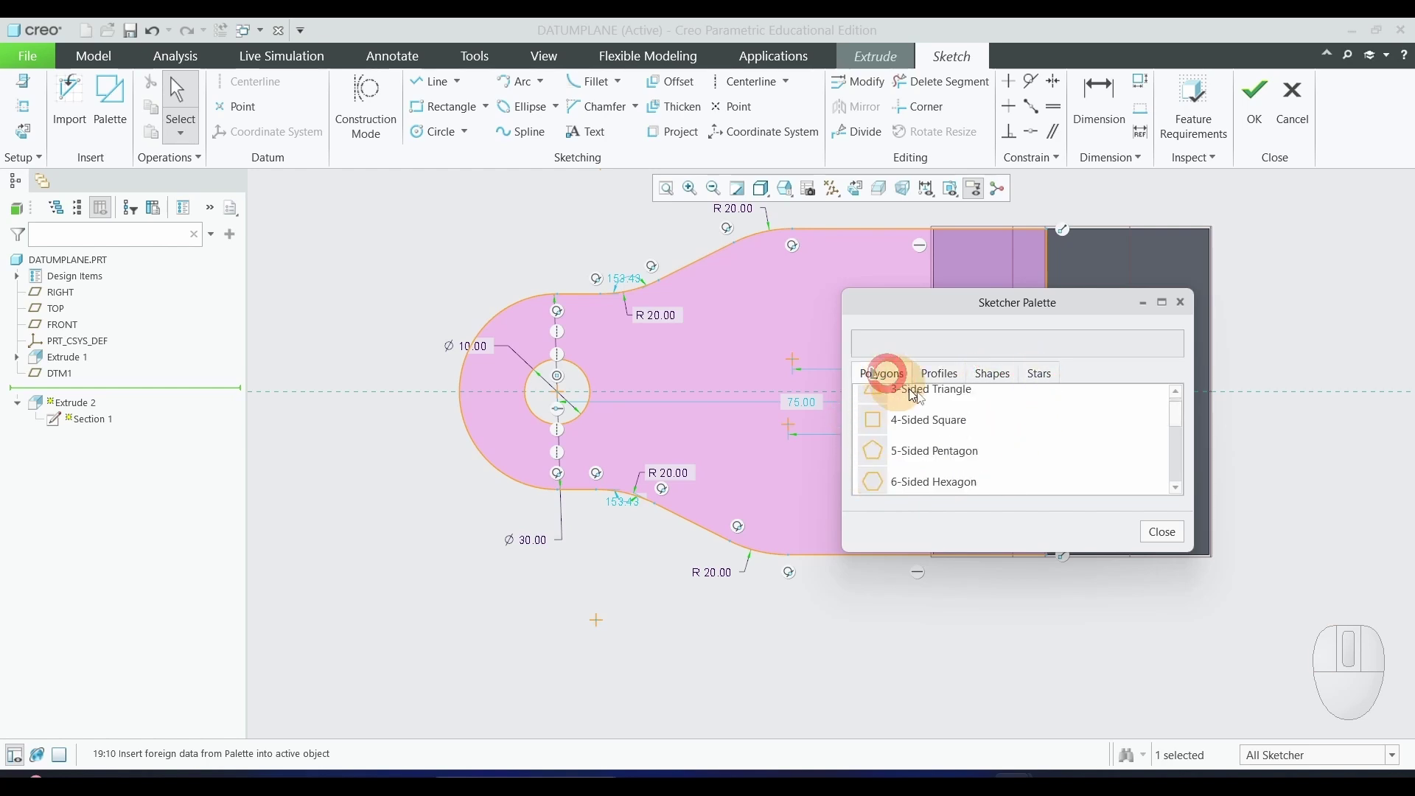
click(922, 498)
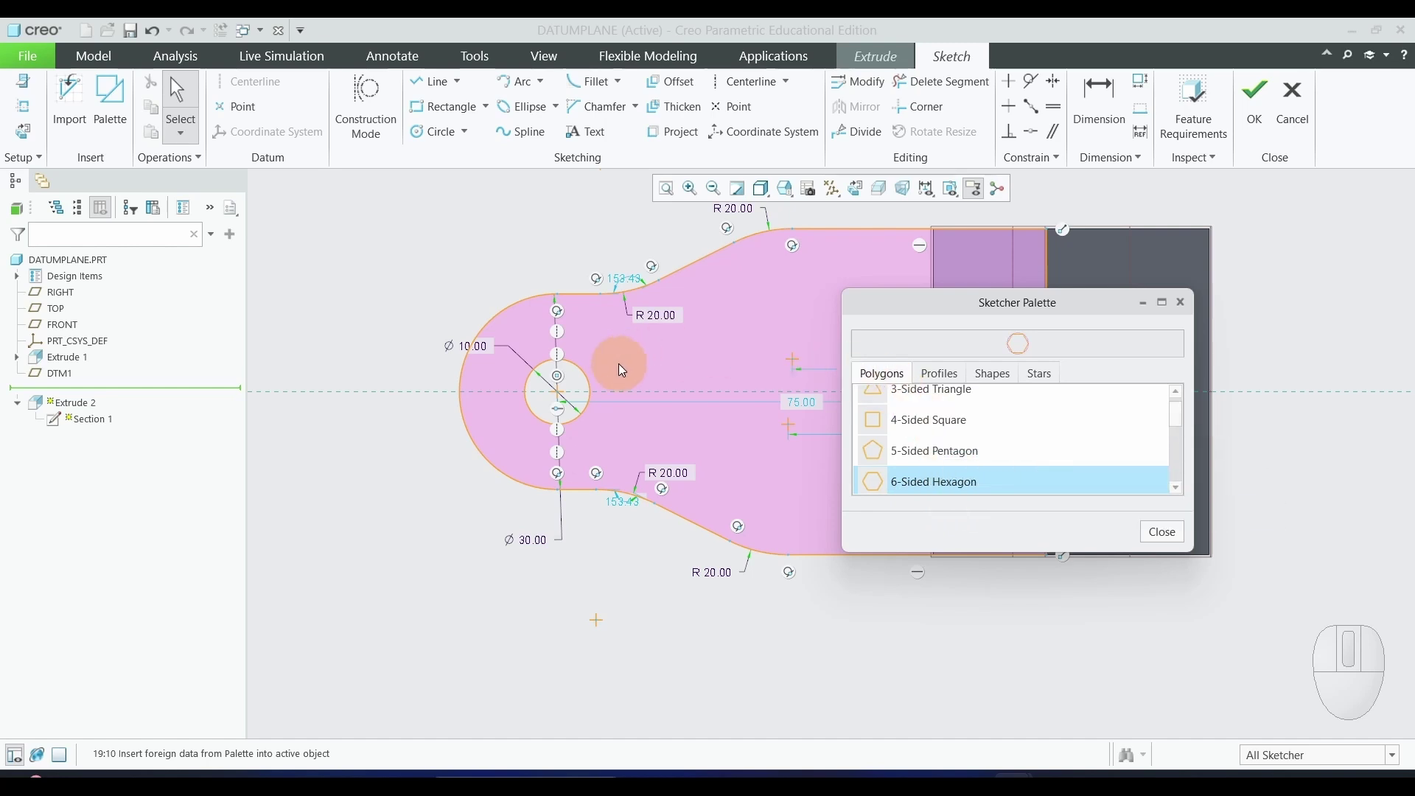
Place the hexagon on the horizontal reference between the hole and the block at a scale of about 8.65, and accept the import.
double_click(959, 483)
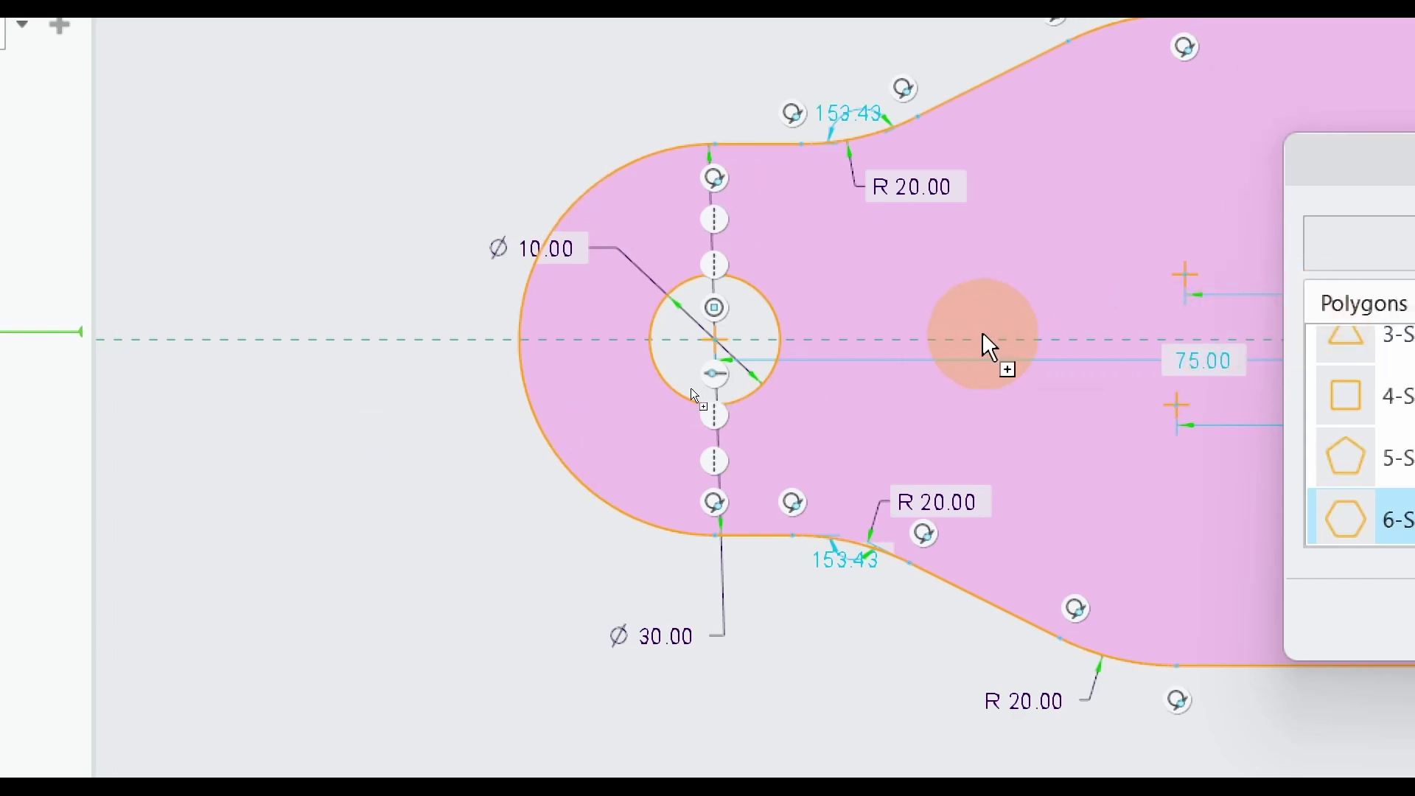
click(1019, 341)
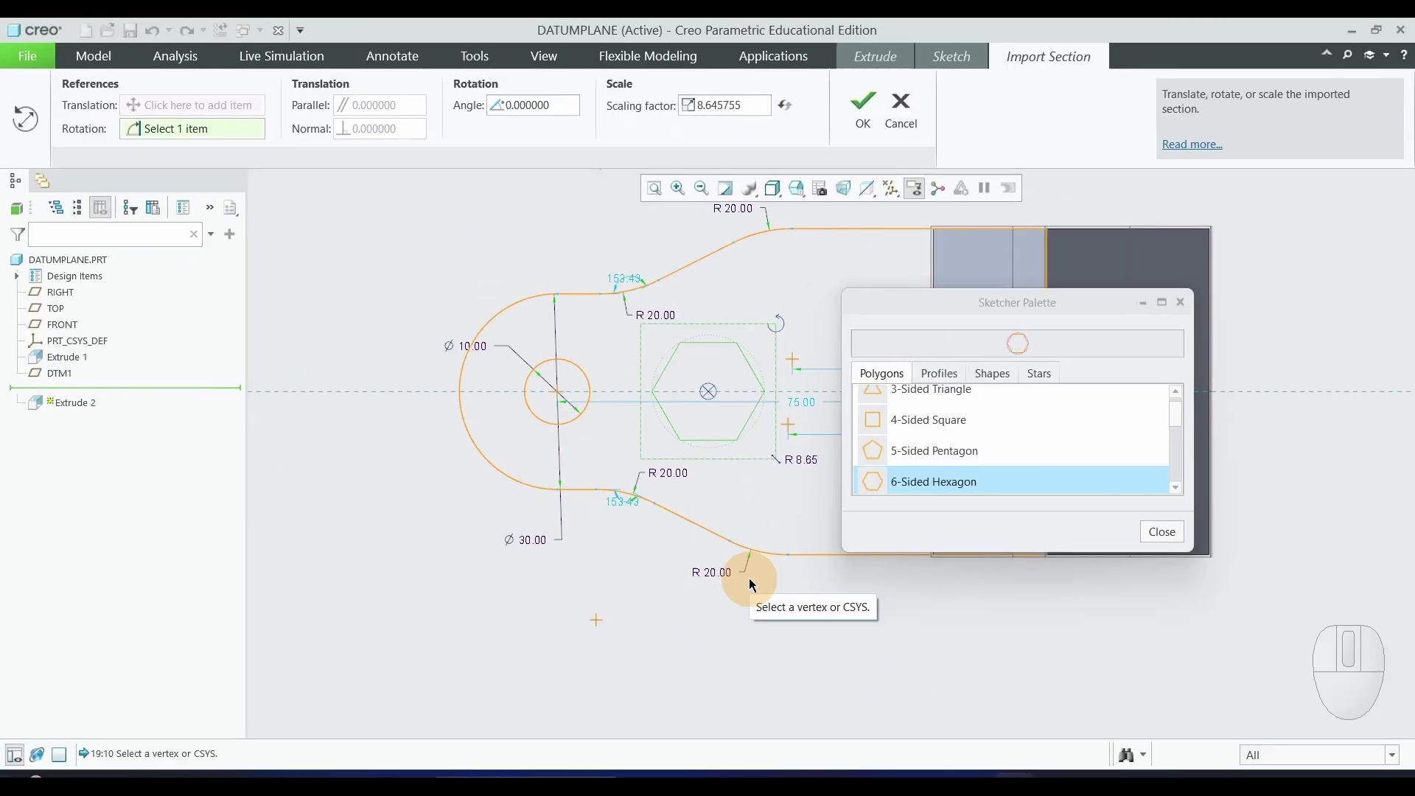
click(1160, 533)
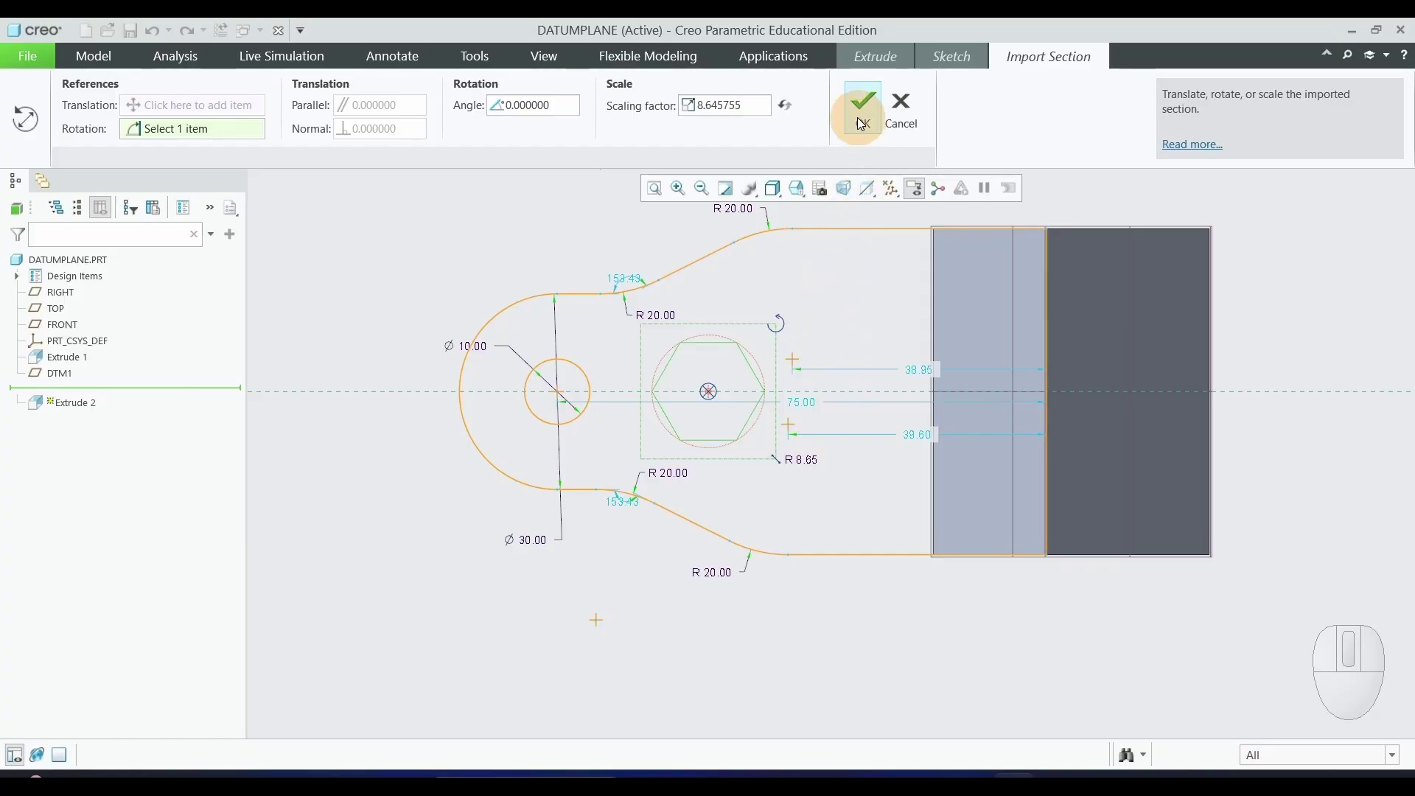
click(860, 117)
Dimension the hexagon's center from the profile's vertical edge at the block and set the distance to 45 mm.
click(1099, 104)
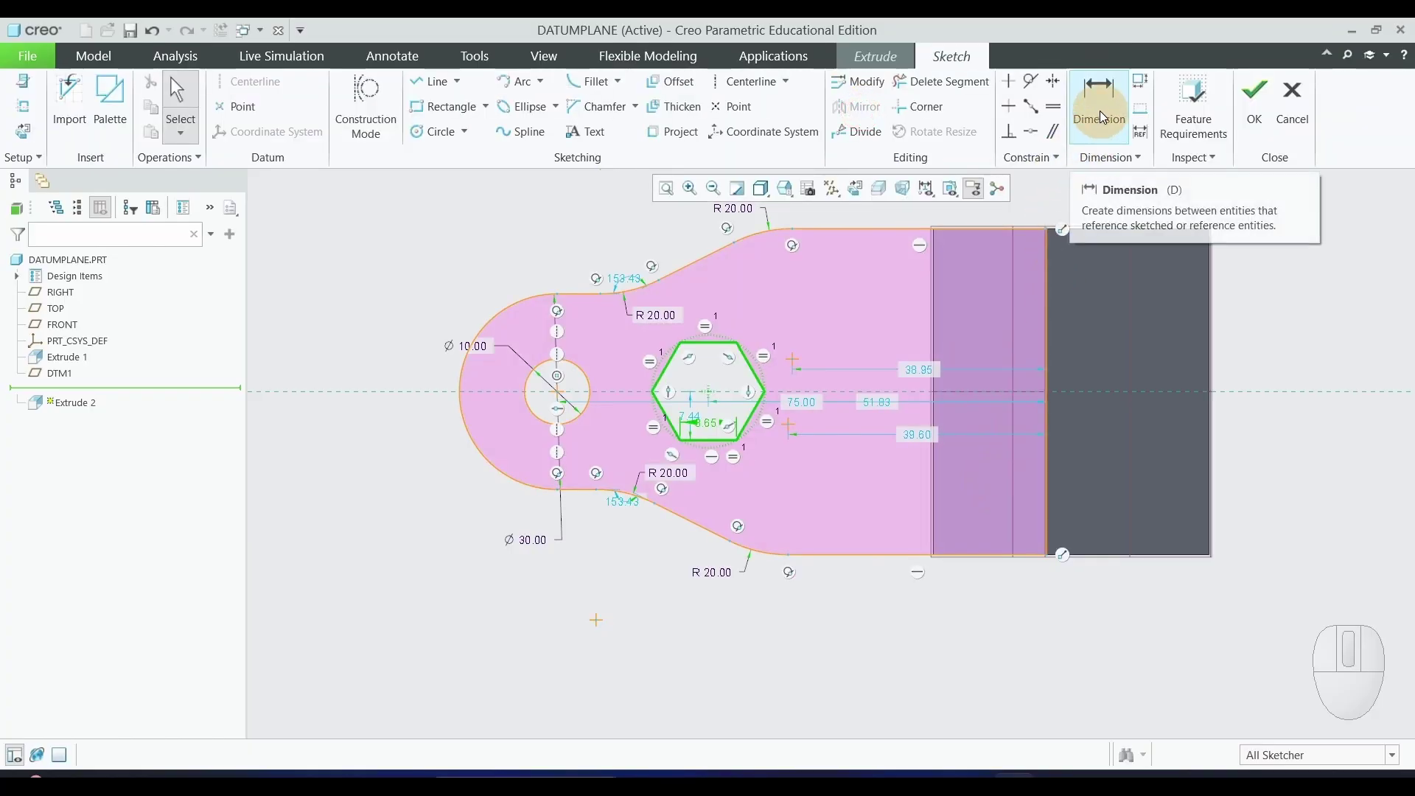
click(709, 392)
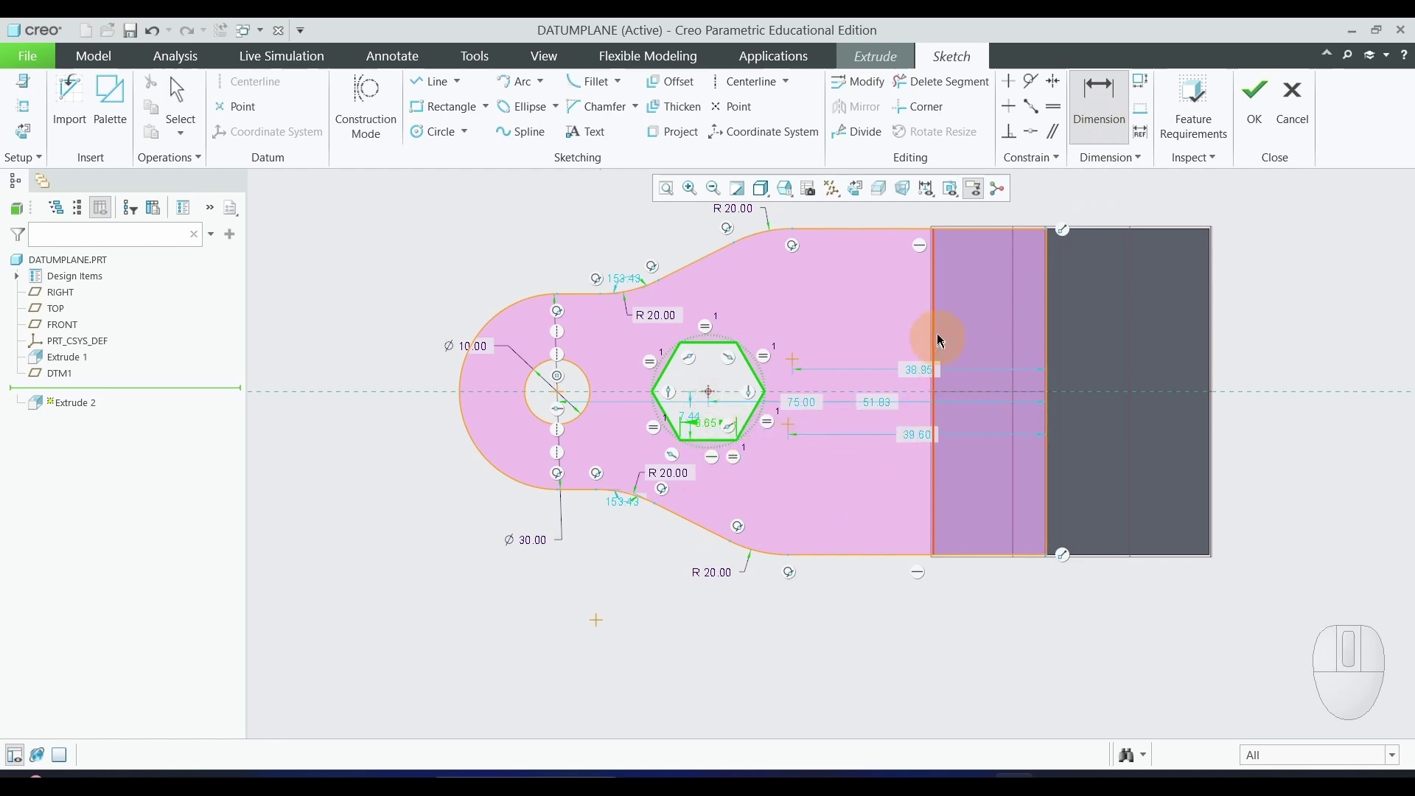
click(1054, 302)
middle_click(840, 667)
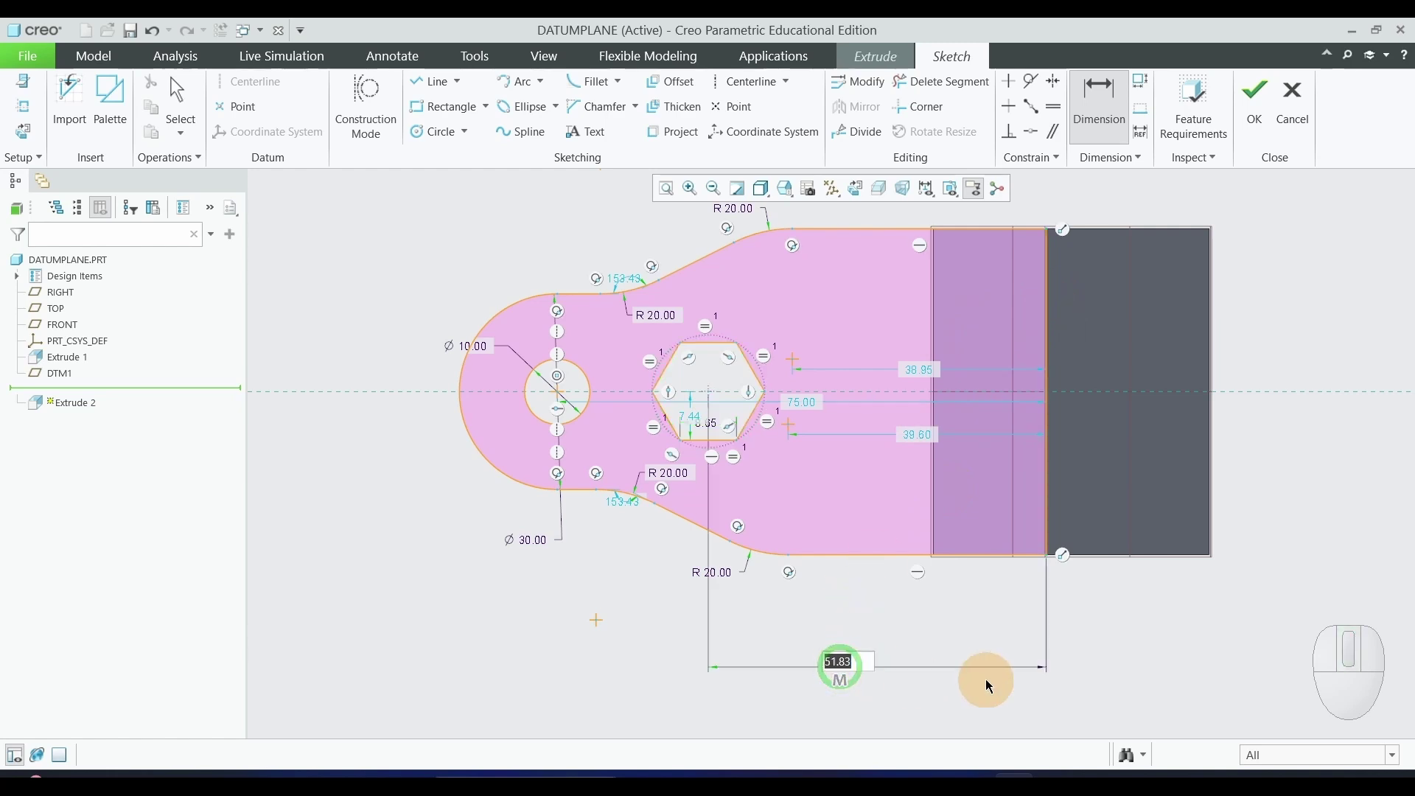
key(Return)
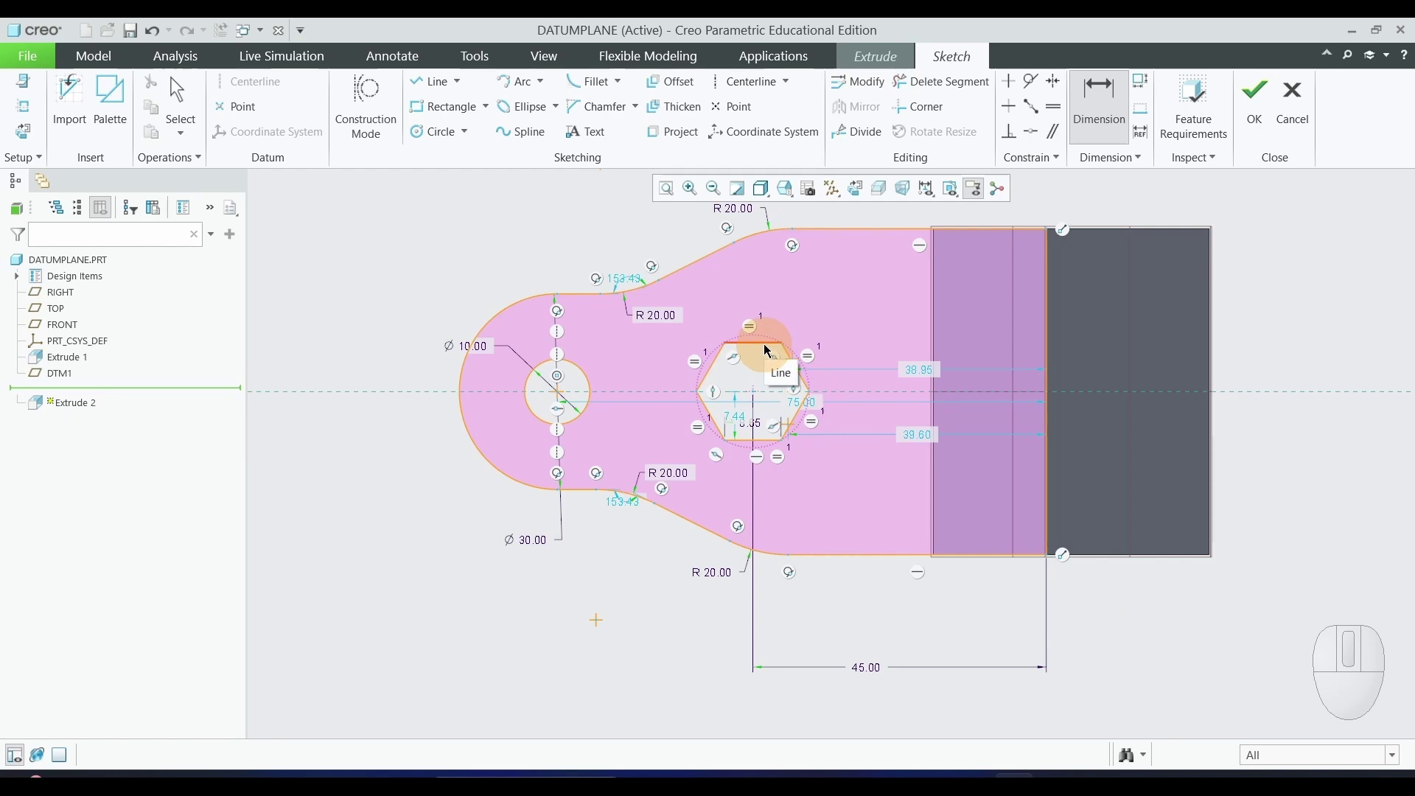
Dimension the hexagon between its two horizontal sides, delete the conflicting 8.65 side dimension, and set the distance to 15 mm.
ctrl+click(768, 442)
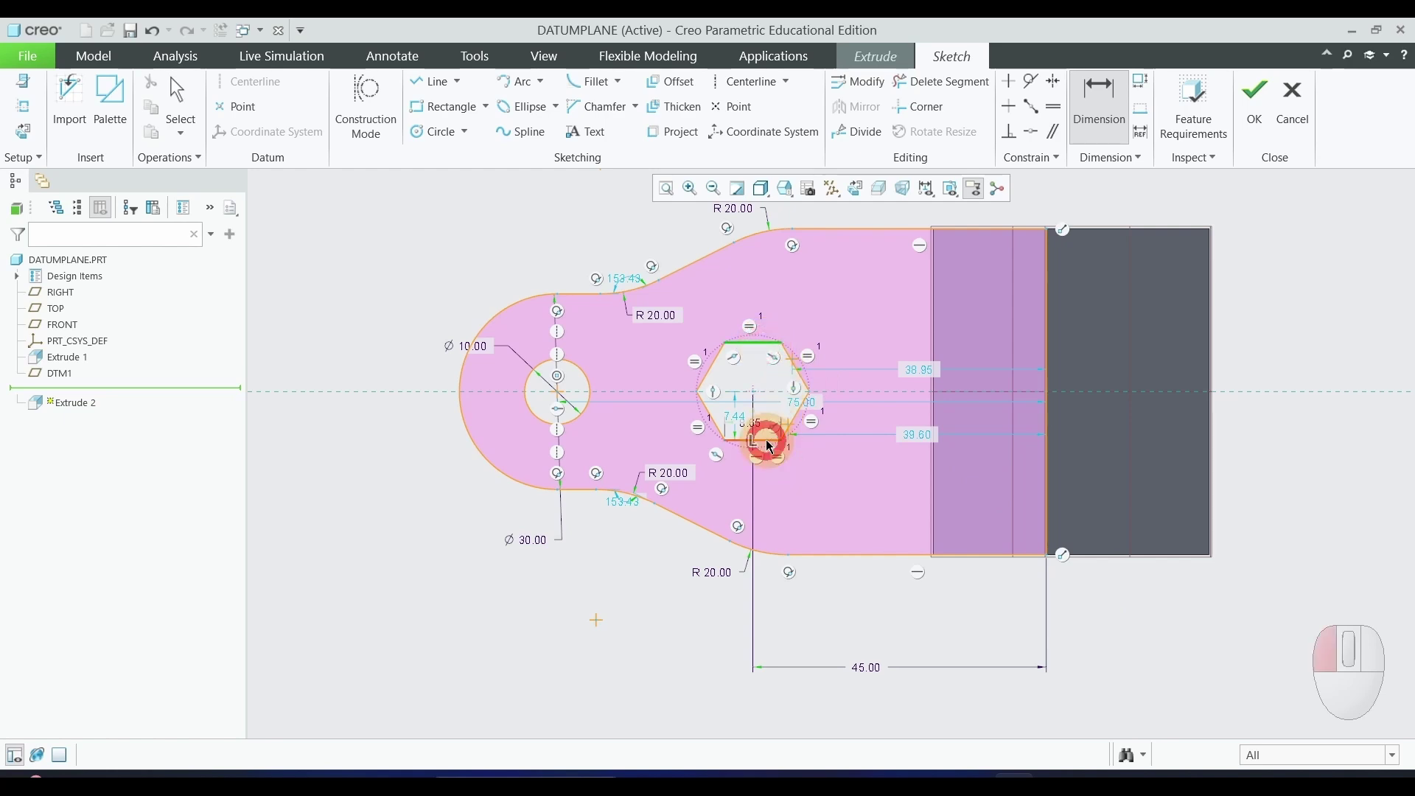
middle_click(853, 385)
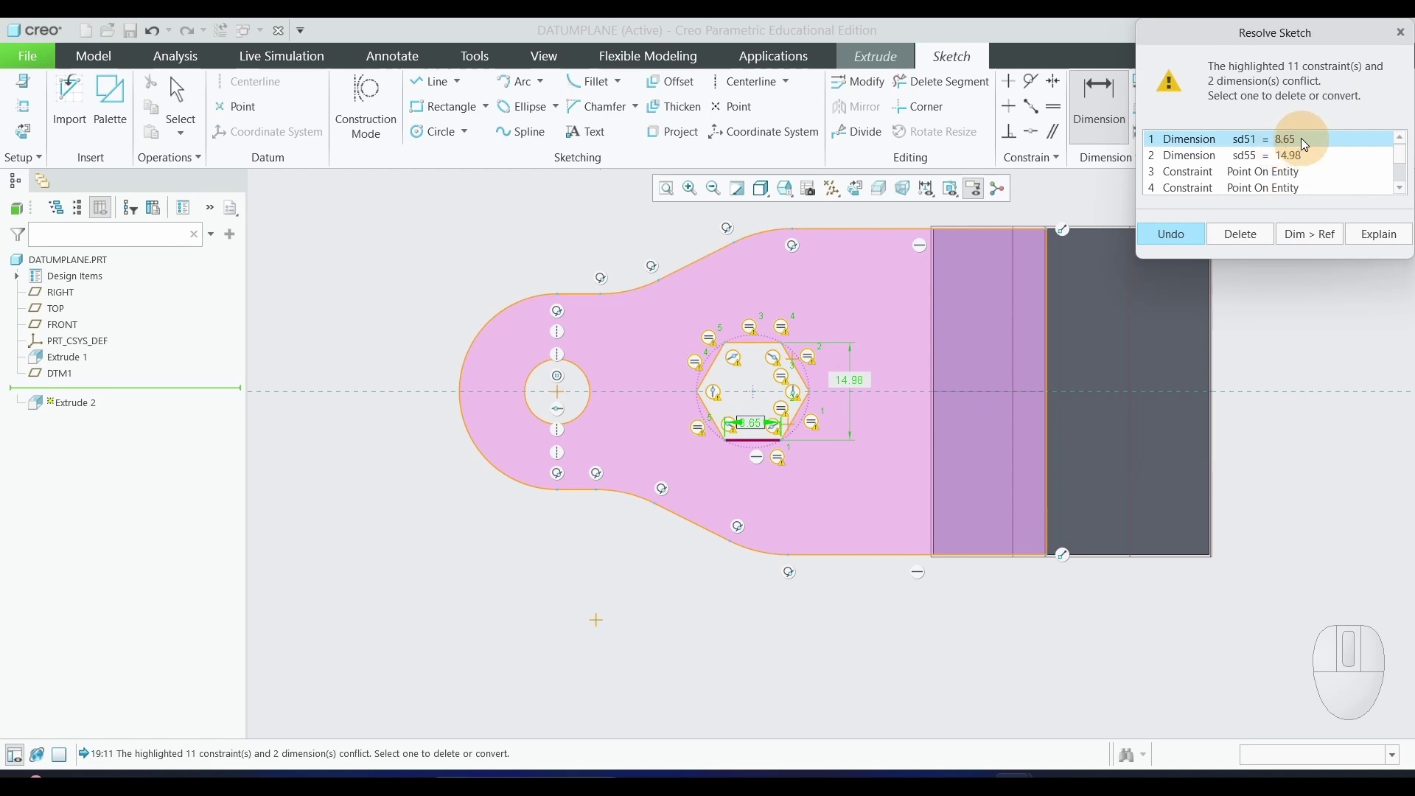
click(1257, 234)
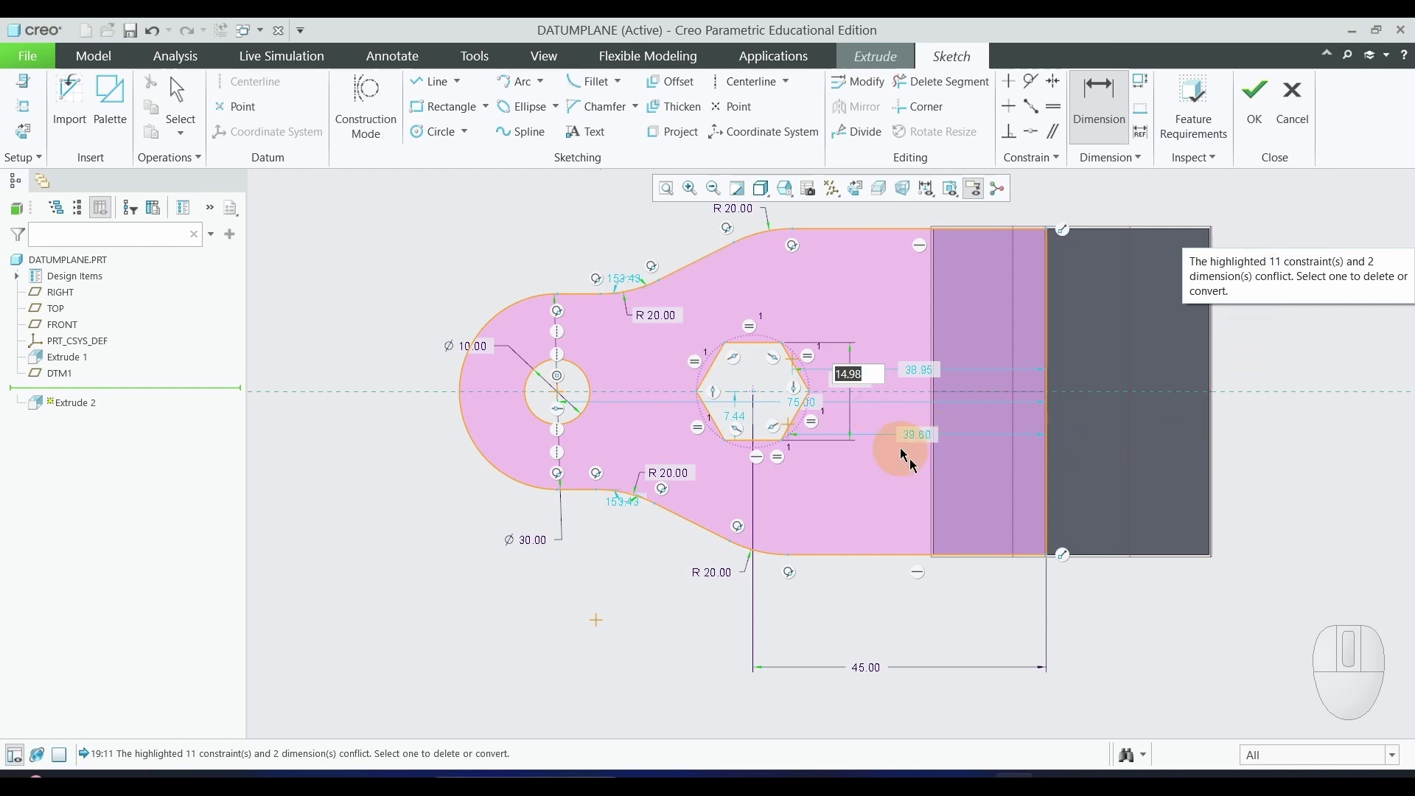
text(1)
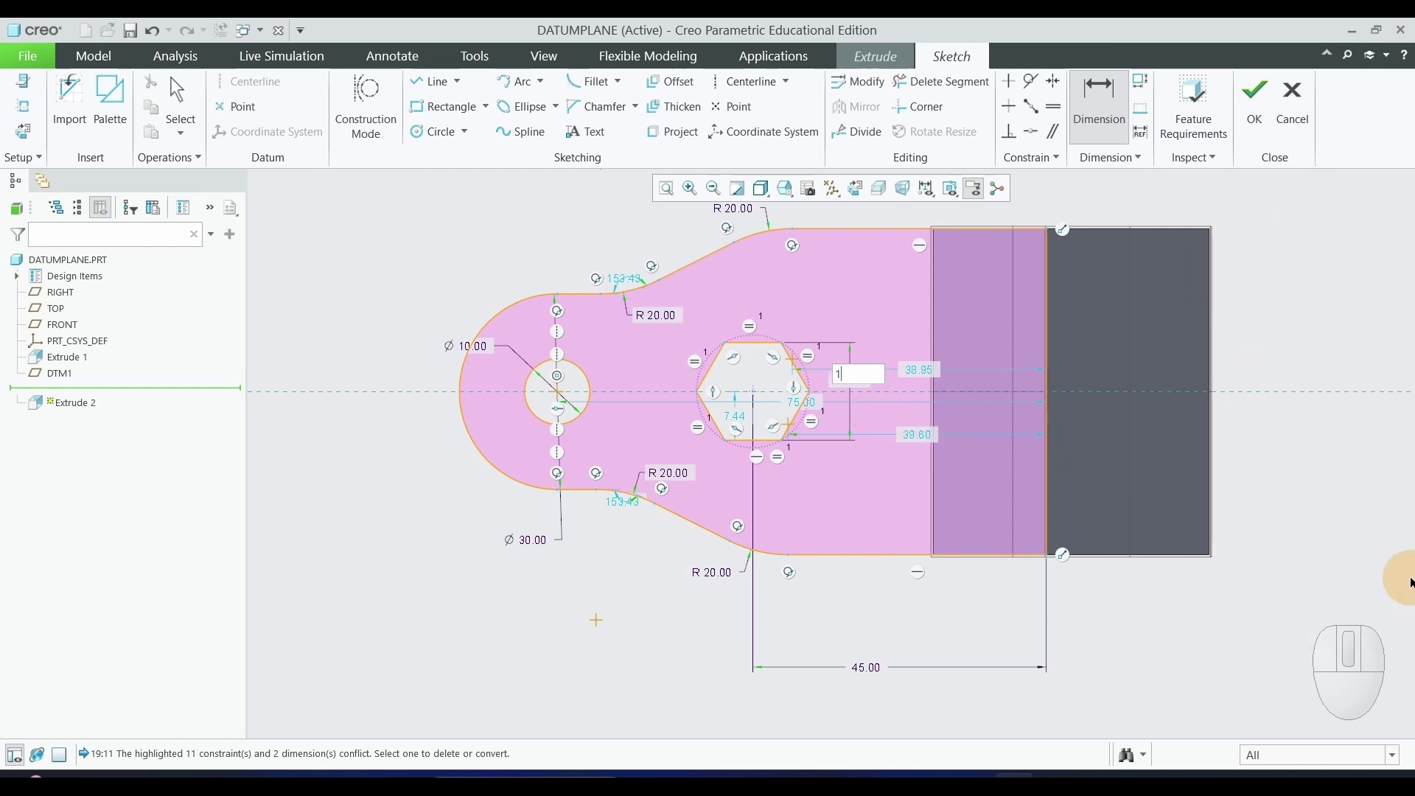
Accept the arm sketch and extrude it 20 mm toward the block's side of the datum plane, after trying the opposite direction.
scroll(709, 625, up, 1)
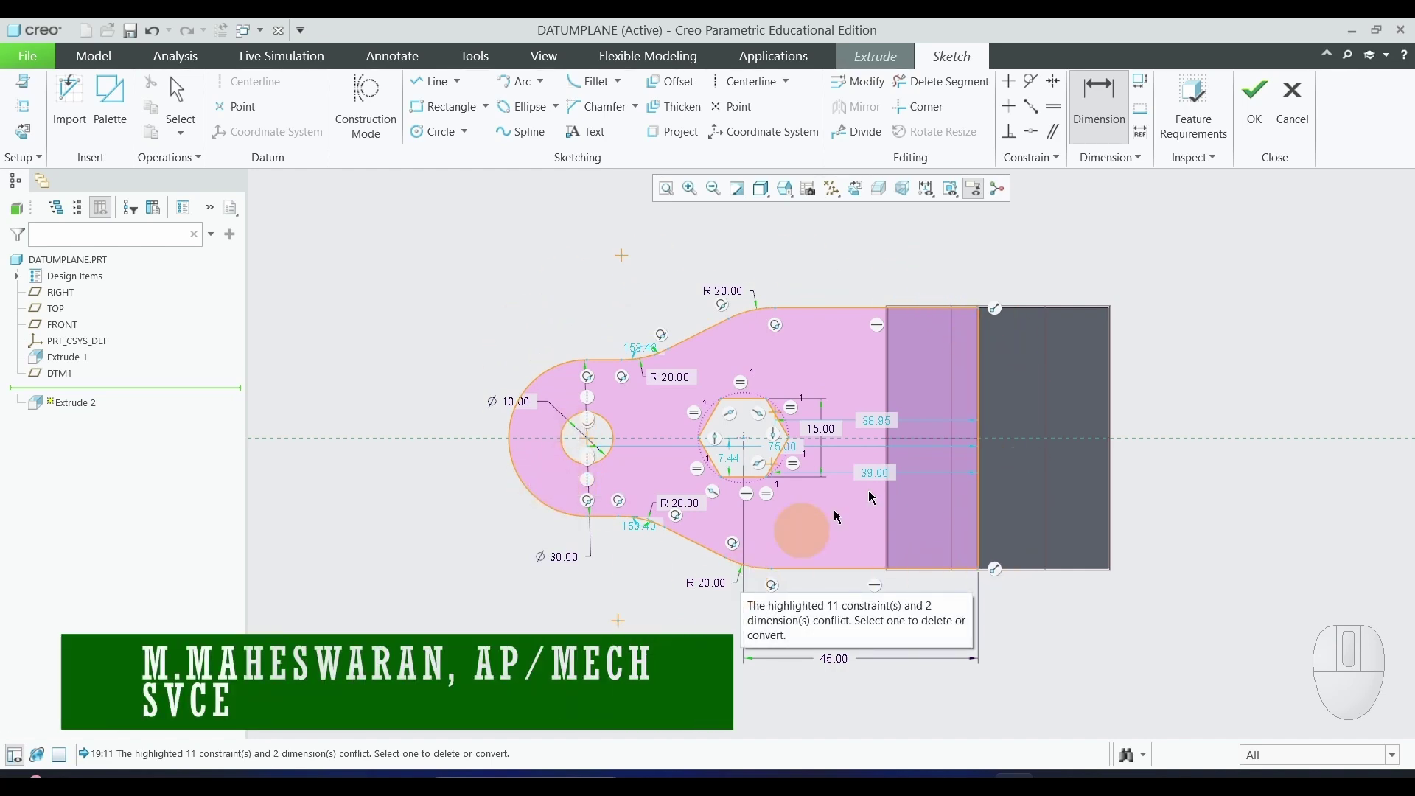
click(1255, 110)
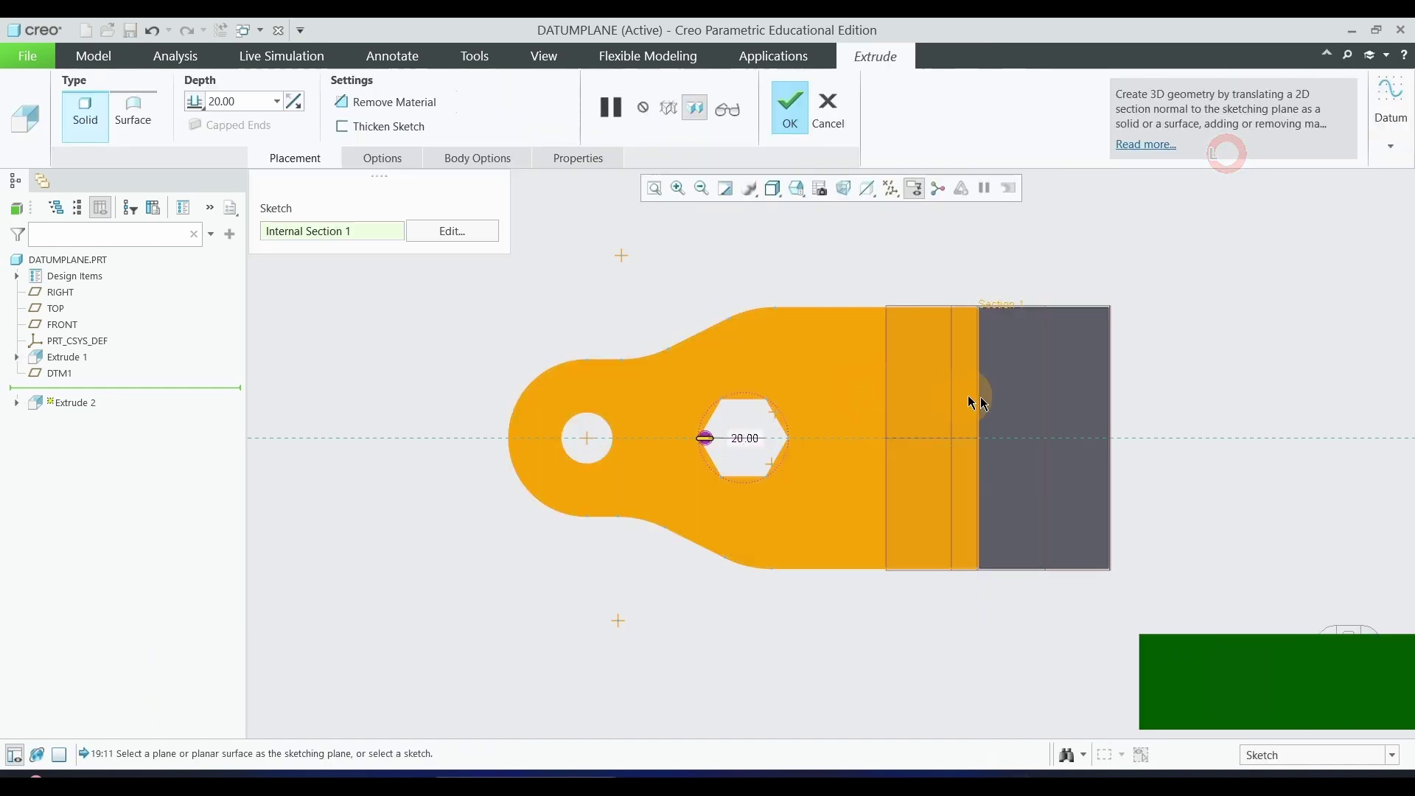
mouse_move(444, 542)
middle_down()
mouse_move(615, 566)
mouse_move(619, 701)
mouse_move(582, 527)
middle_up()
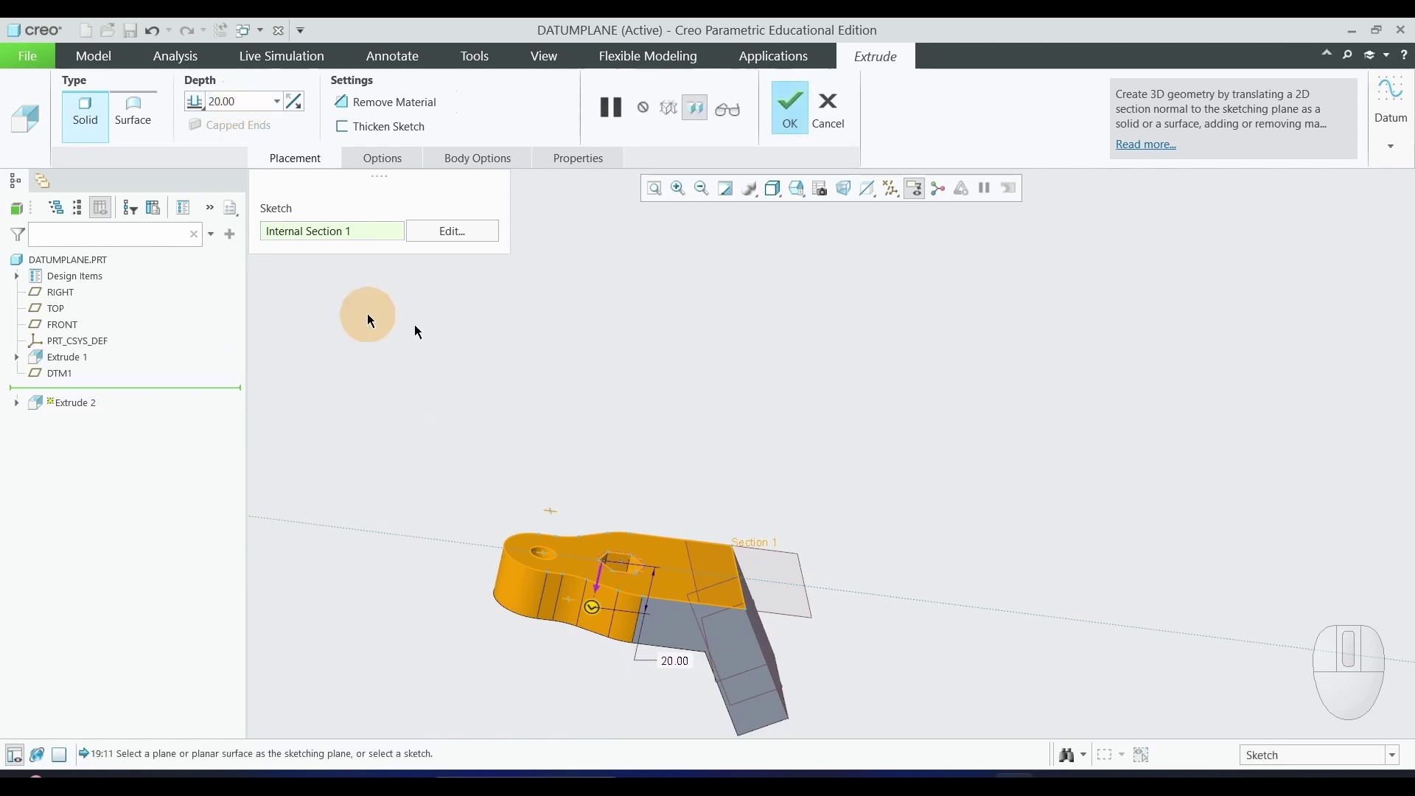
scroll(628, 469, up, 3)
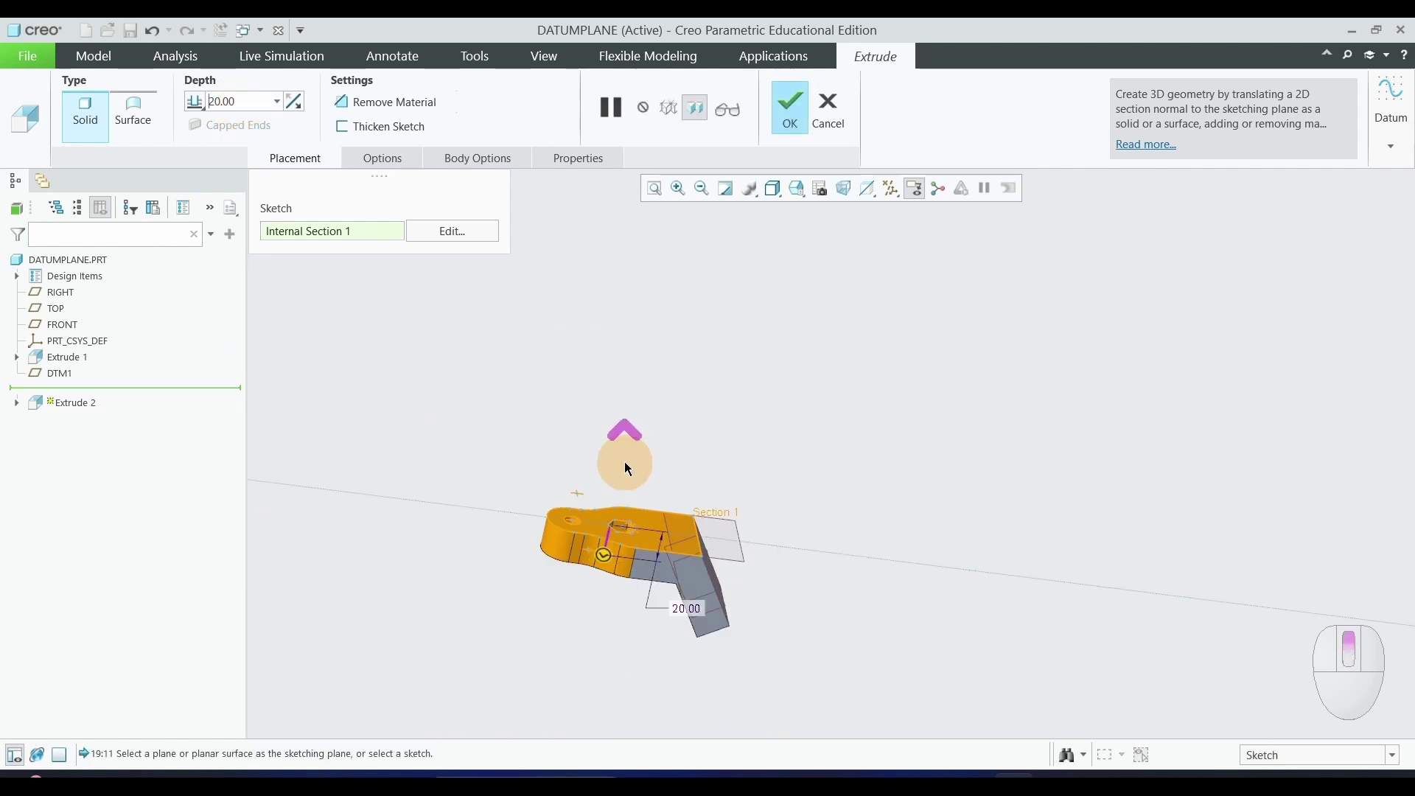
click(293, 101)
scroll(646, 540, down, 3)
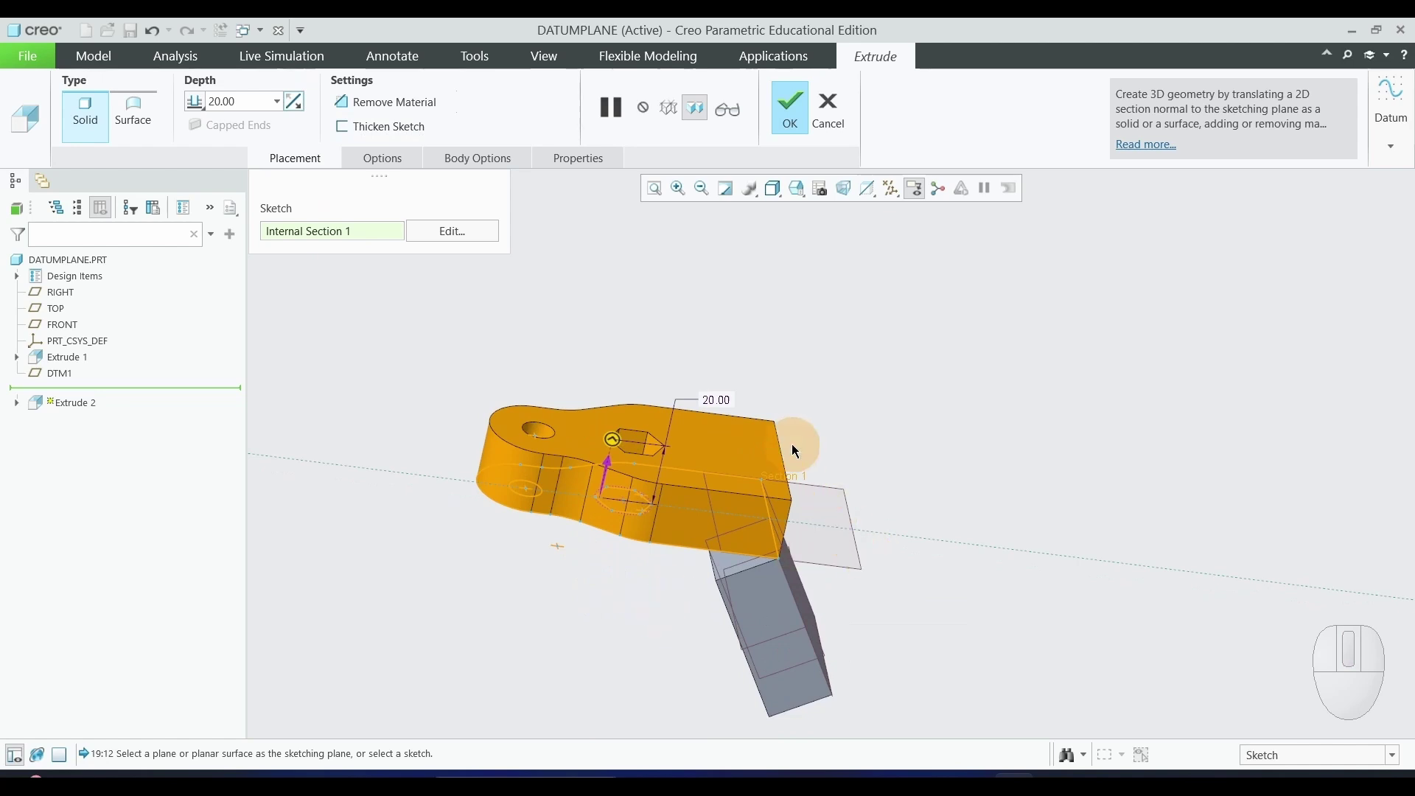
click(296, 107)
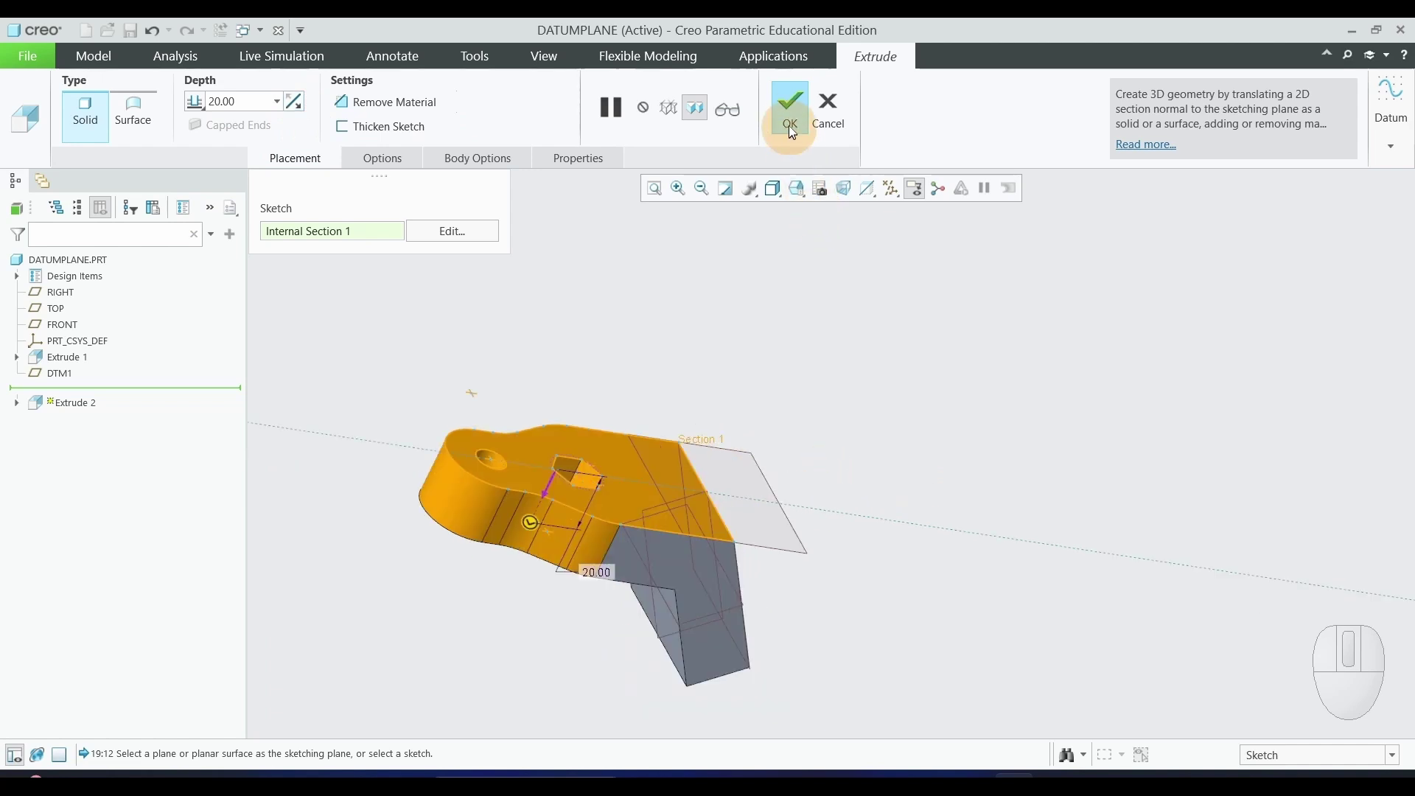
click(790, 125)
click(939, 563)
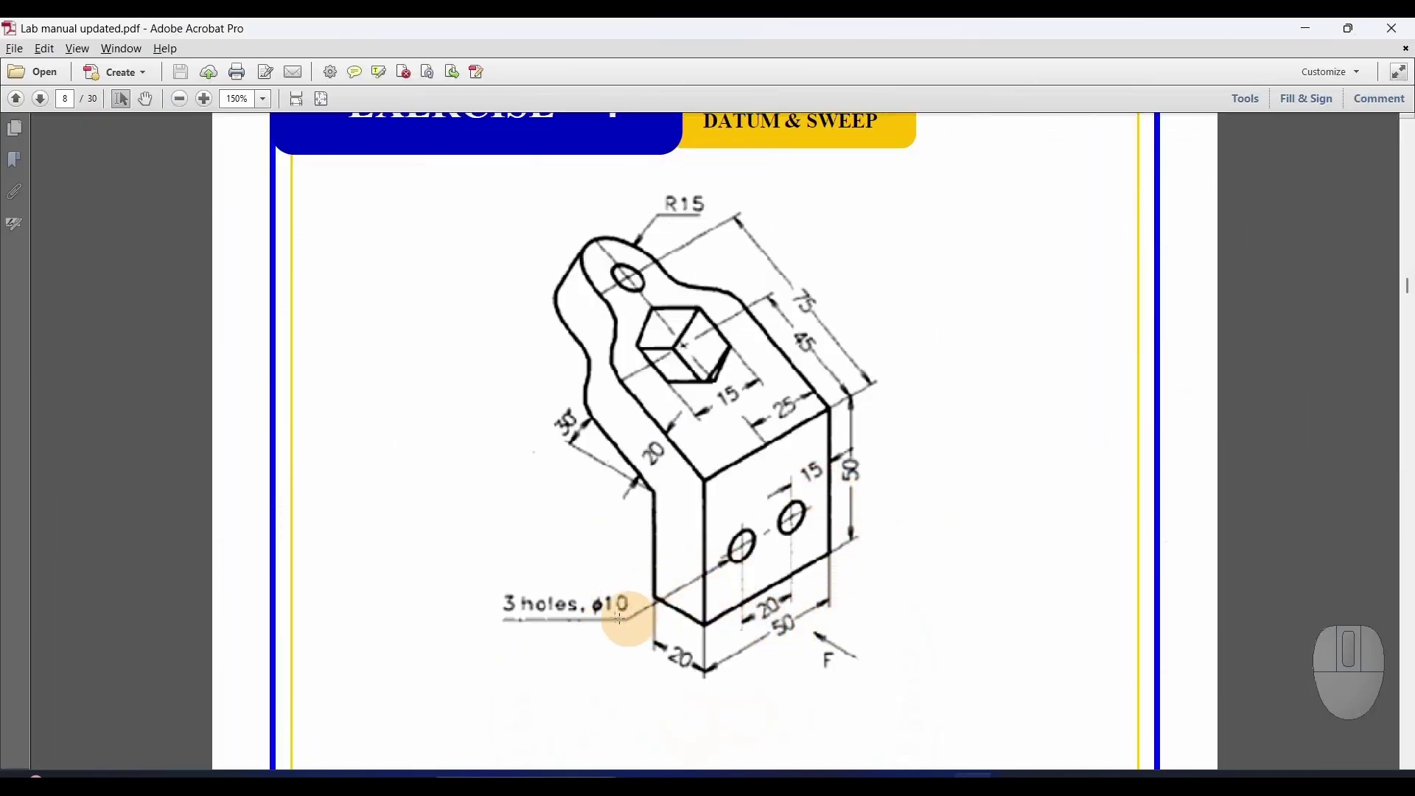
Start an extrude sketch on the block's front face and draw two equal circles about 13 mm in diameter on the horizontal reference.
click(579, 101)
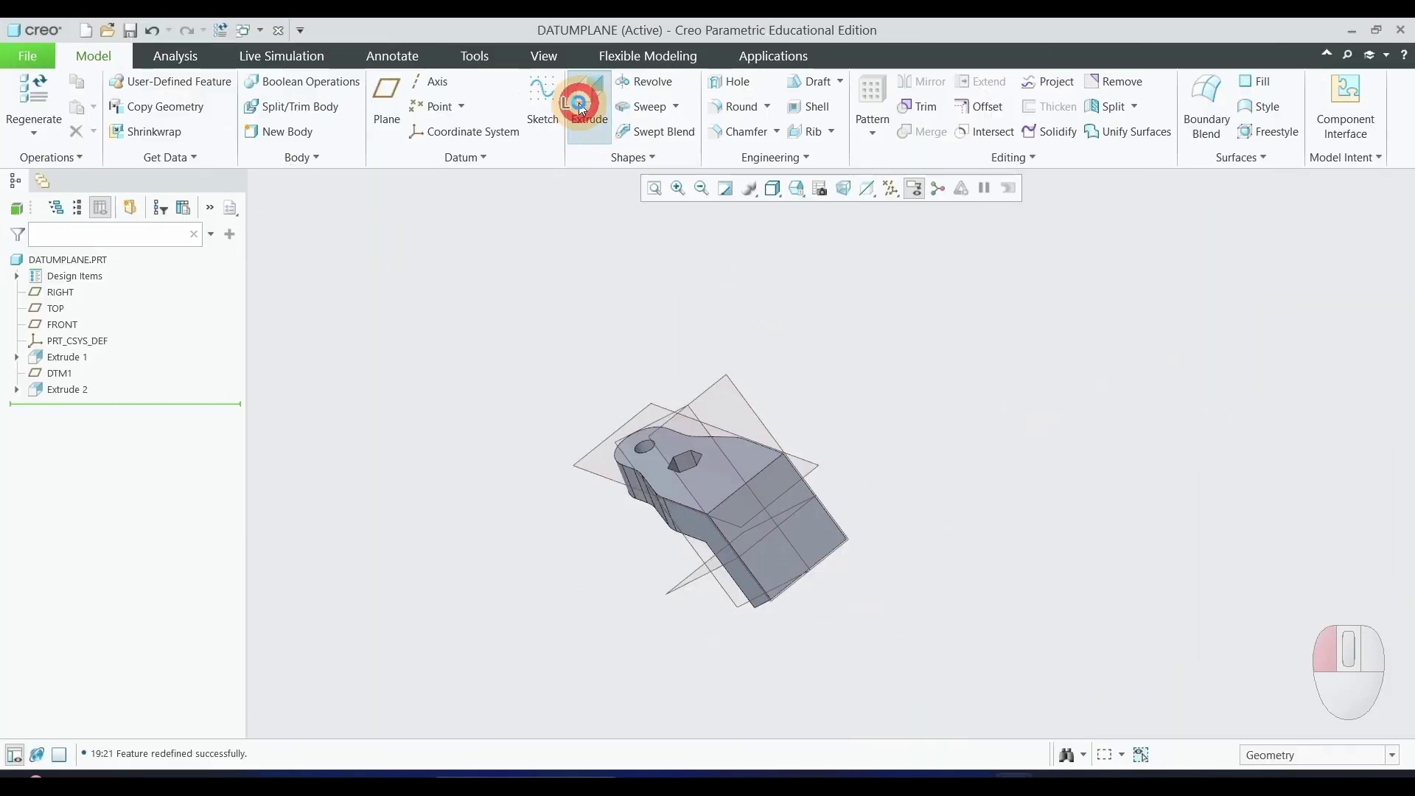
click(823, 545)
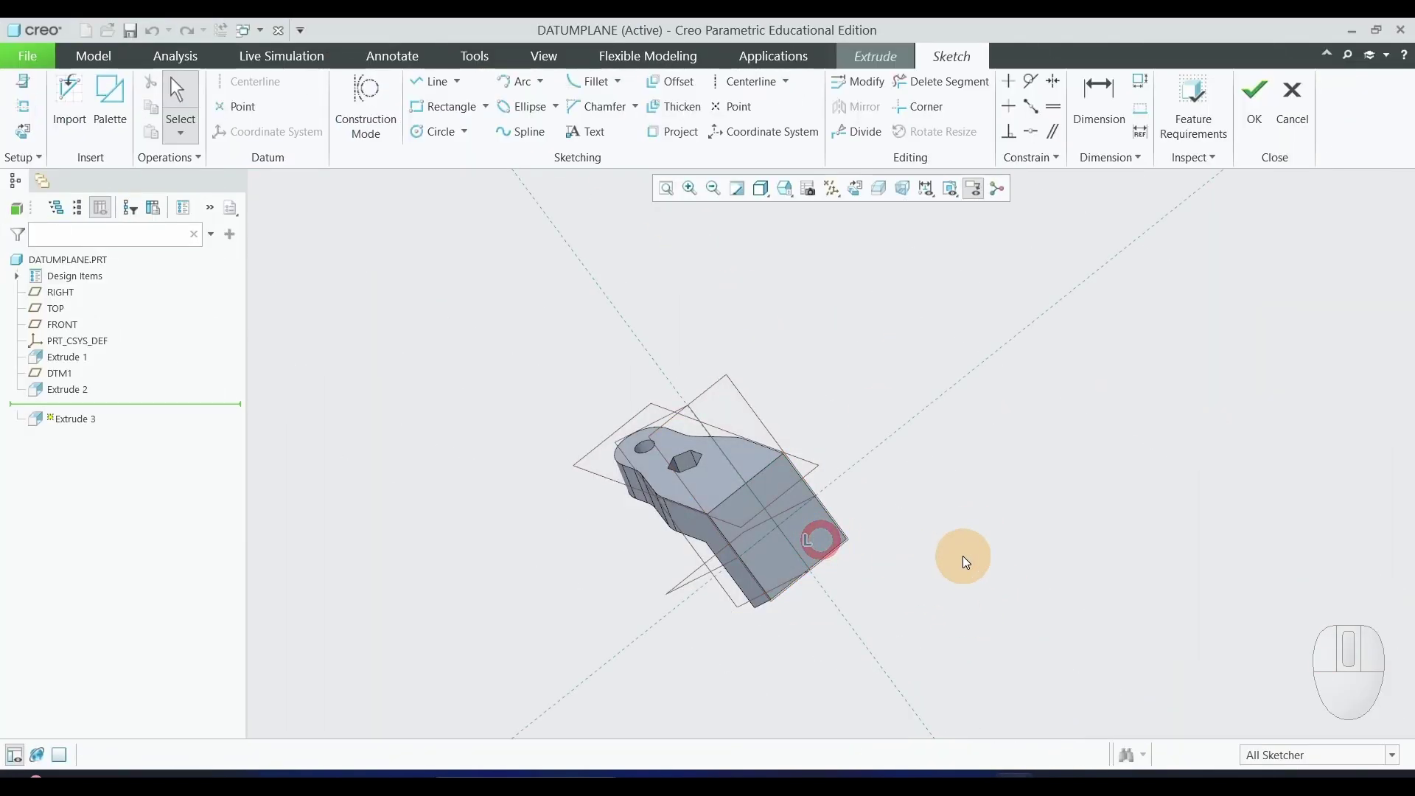
click(25, 136)
click(453, 133)
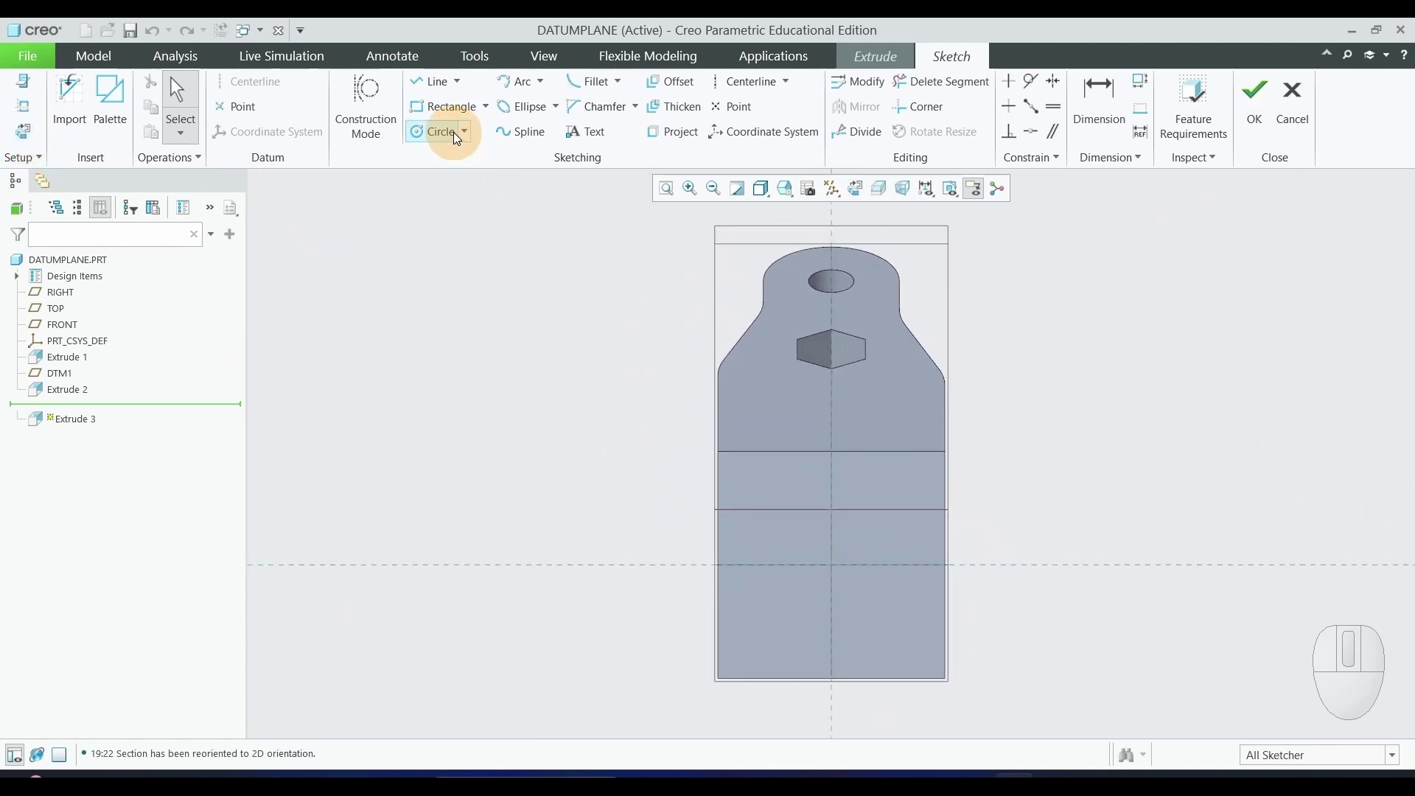
click(454, 133)
click(798, 544)
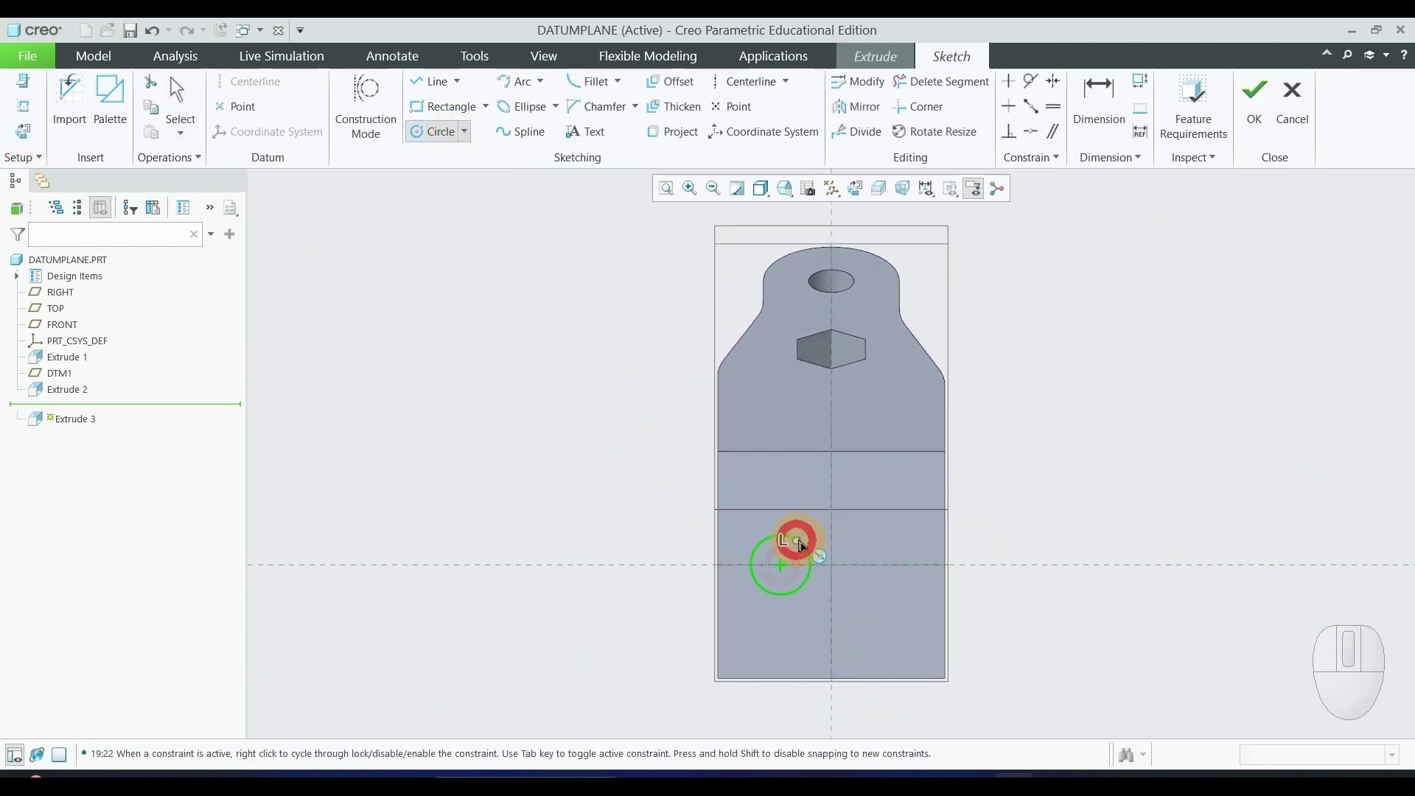
click(907, 541)
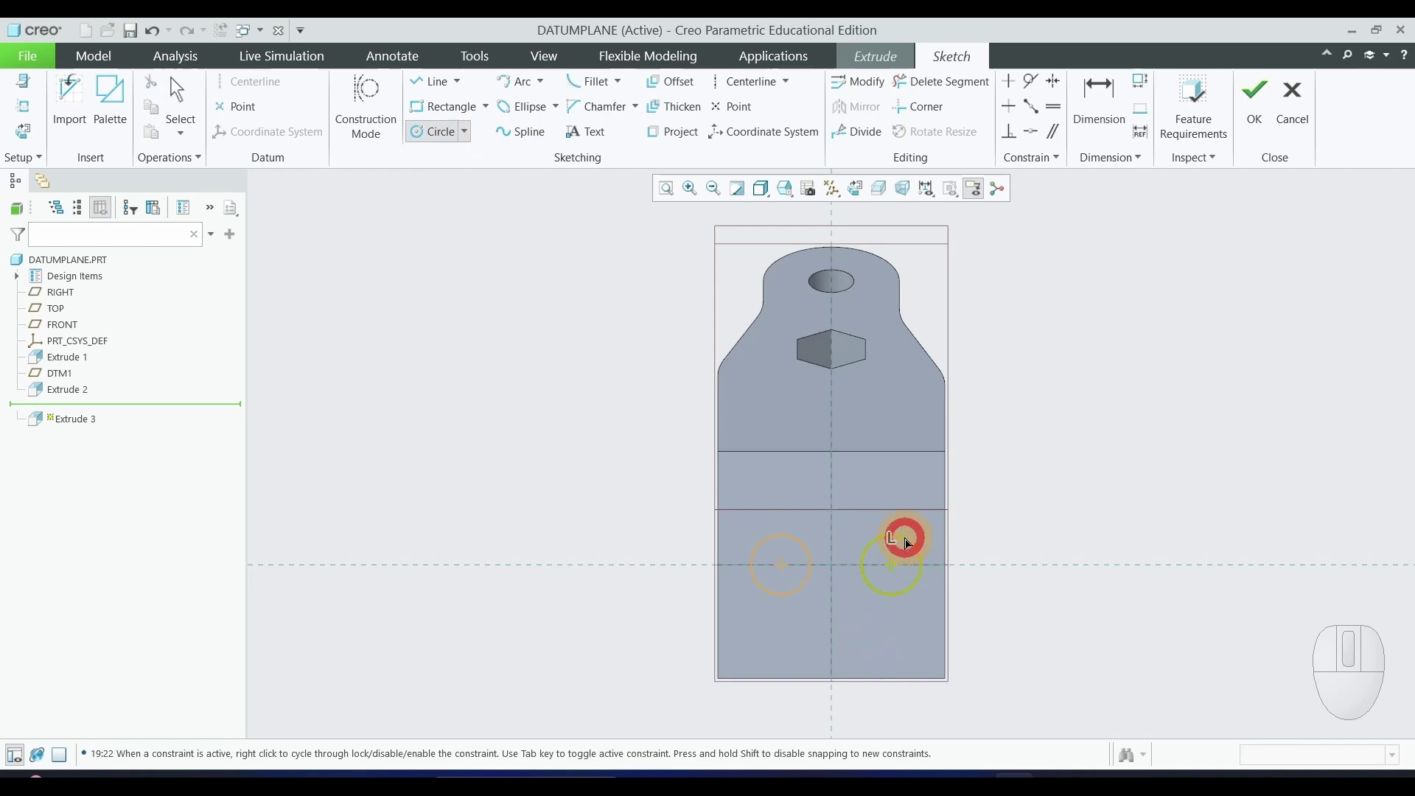
middle_click(1078, 508)
Dimension the distance between the two circle centers and set it to 20 mm.
scroll(958, 609, up, 2)
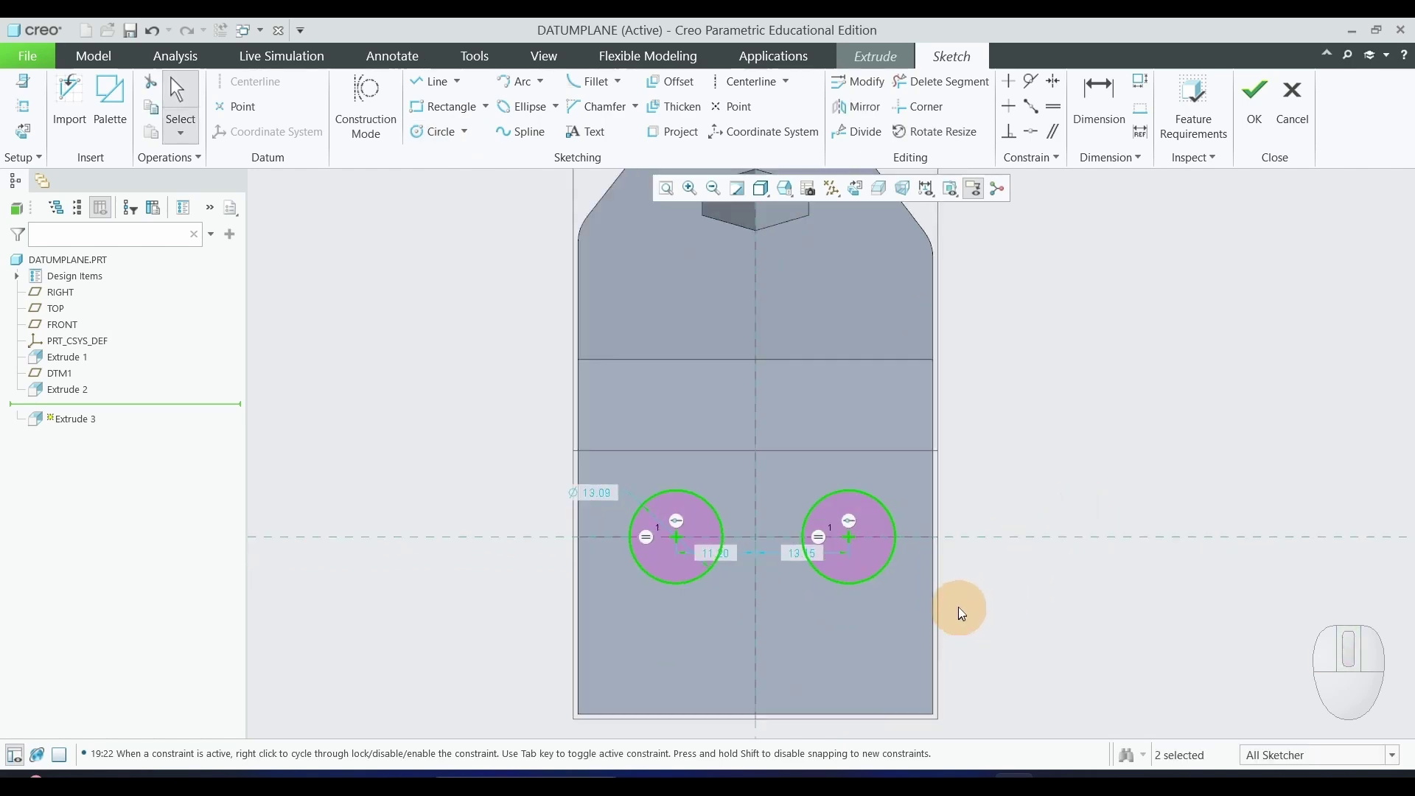
click(1106, 99)
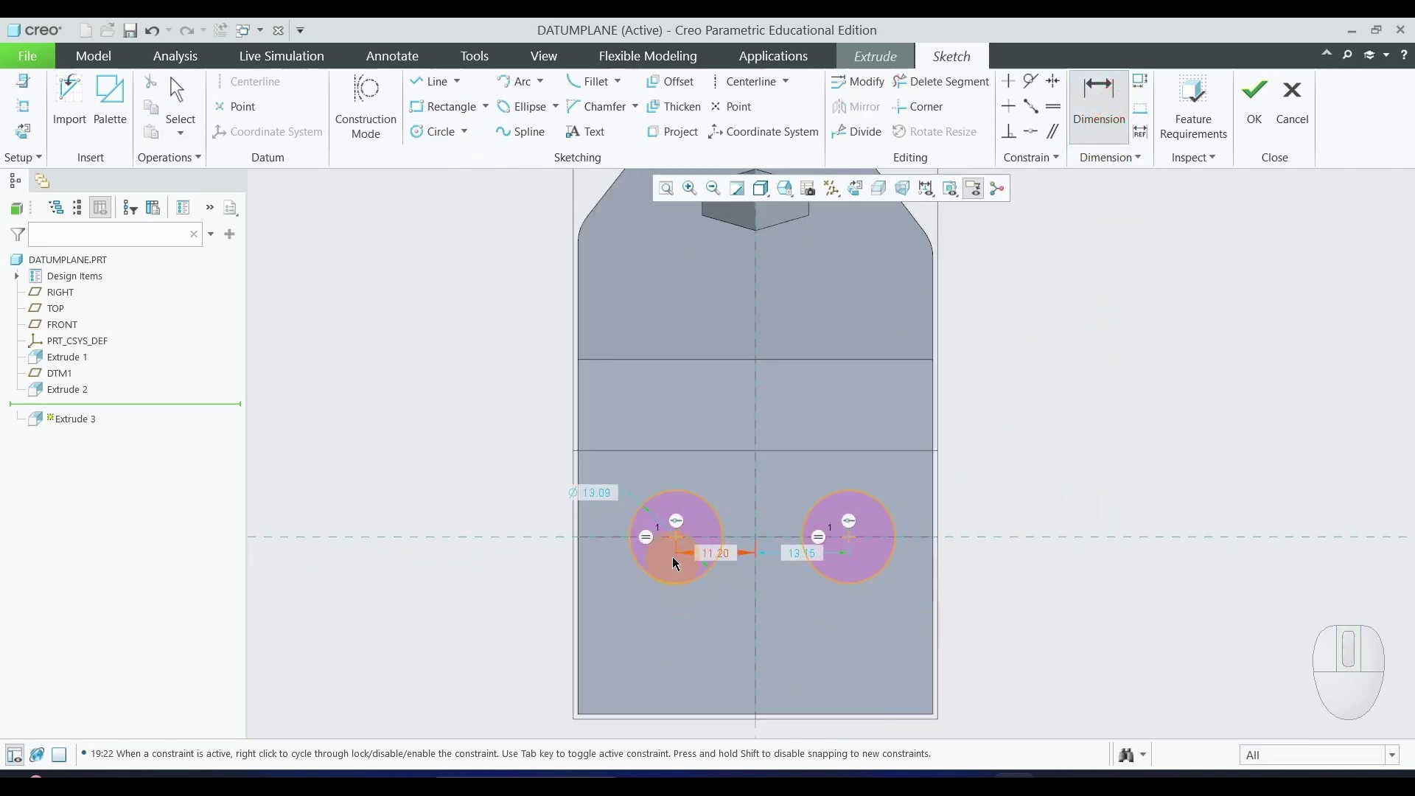
click(678, 537)
click(852, 545)
middle_click(787, 637)
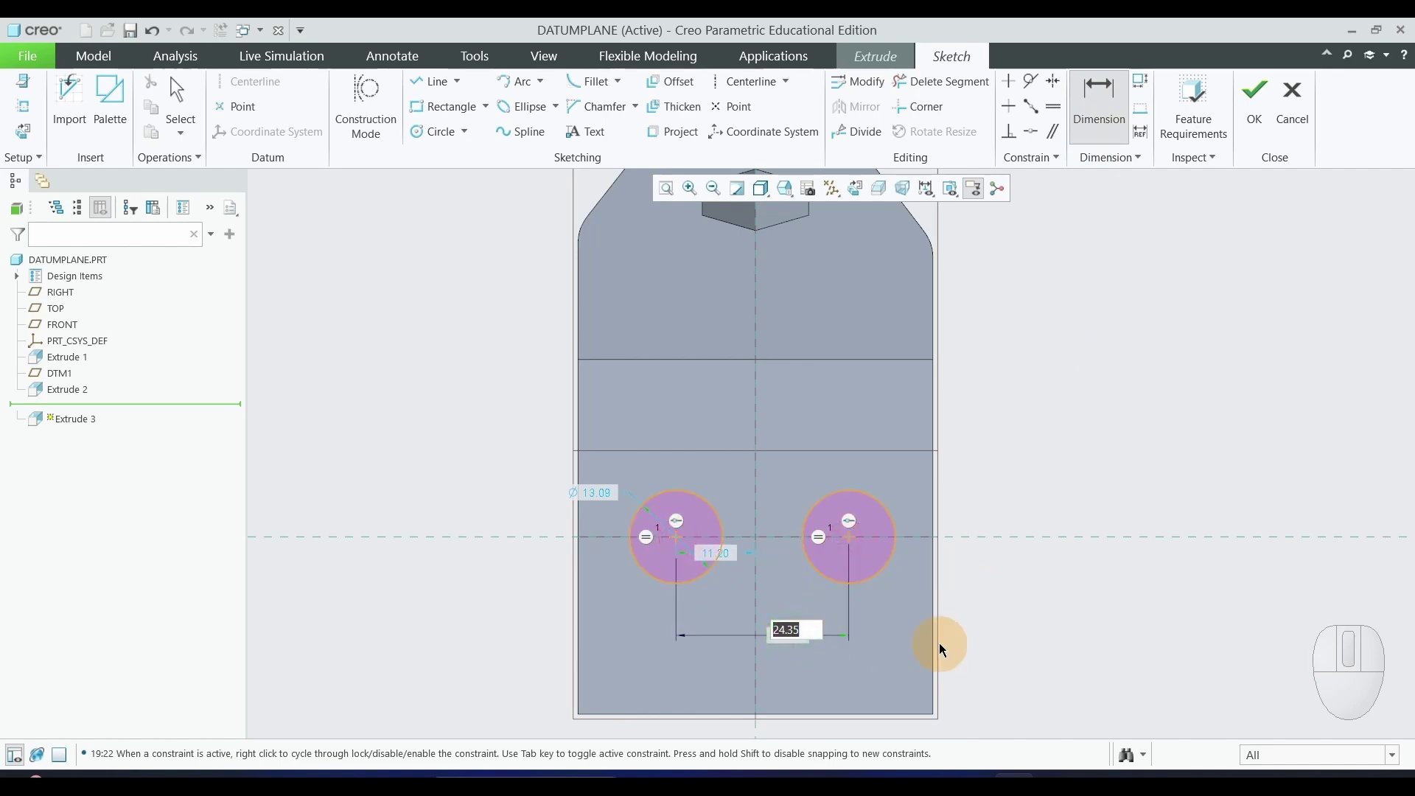
text(20)
key(Return)
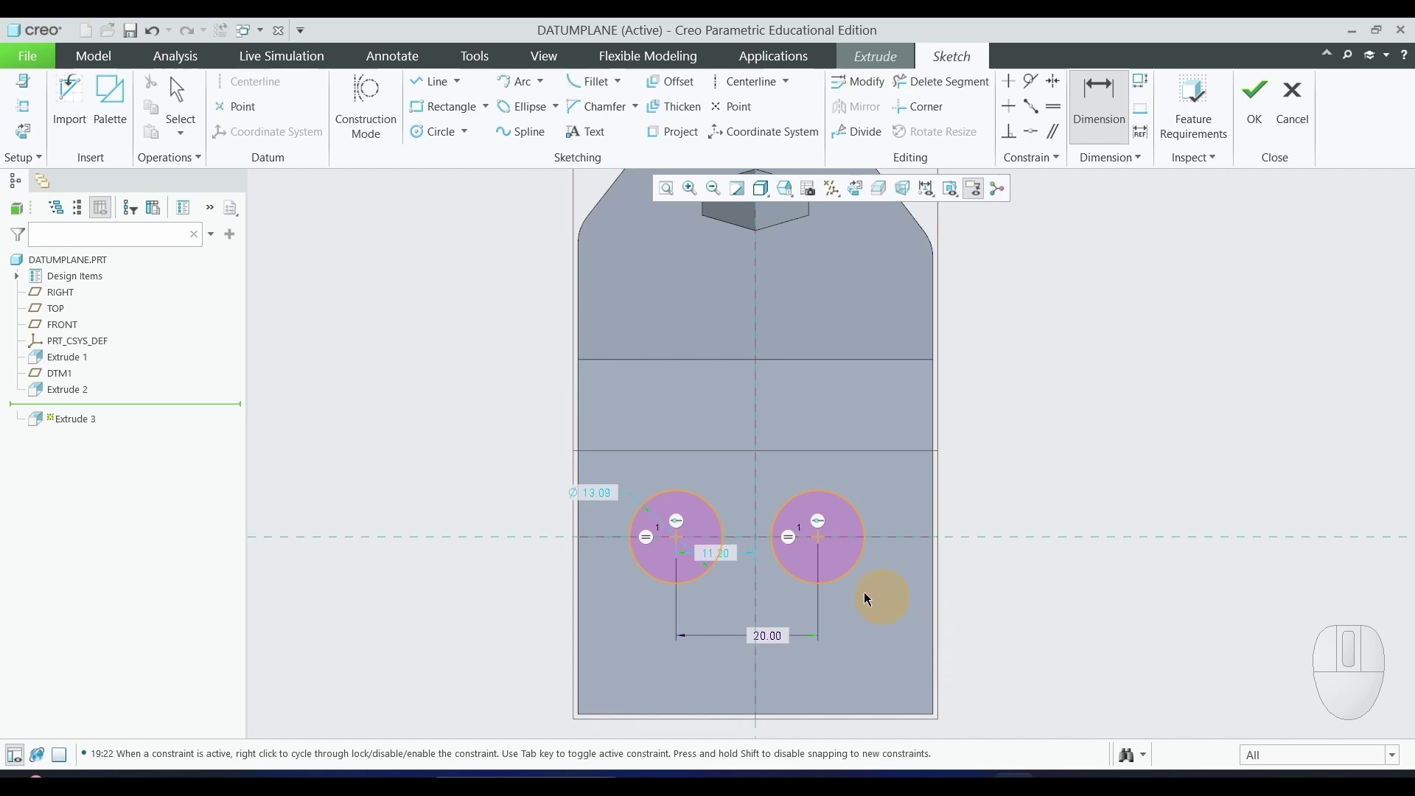
Set the right circle's center 15 mm from the block's right edge and the circles' diameter to 10 mm.
click(935, 525)
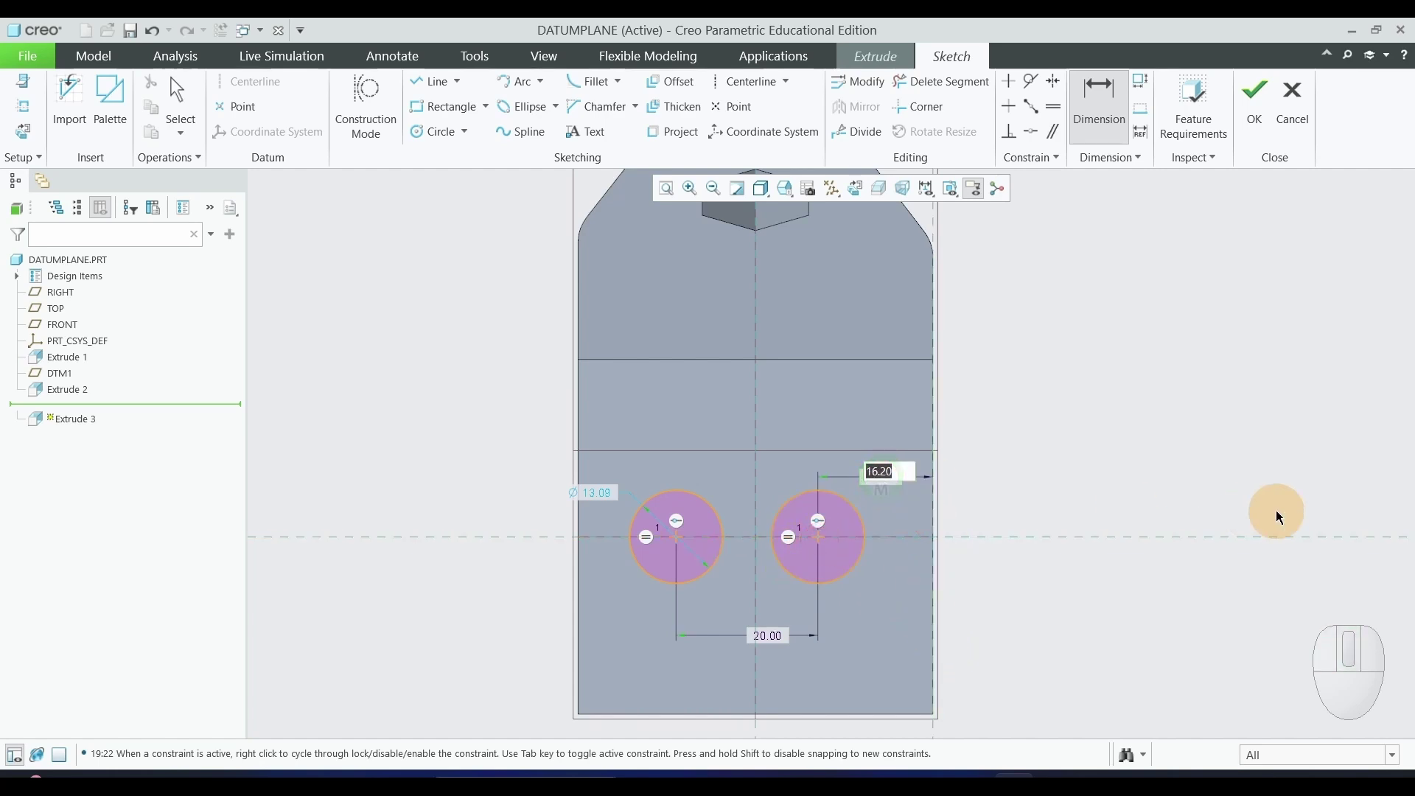
key(Return)
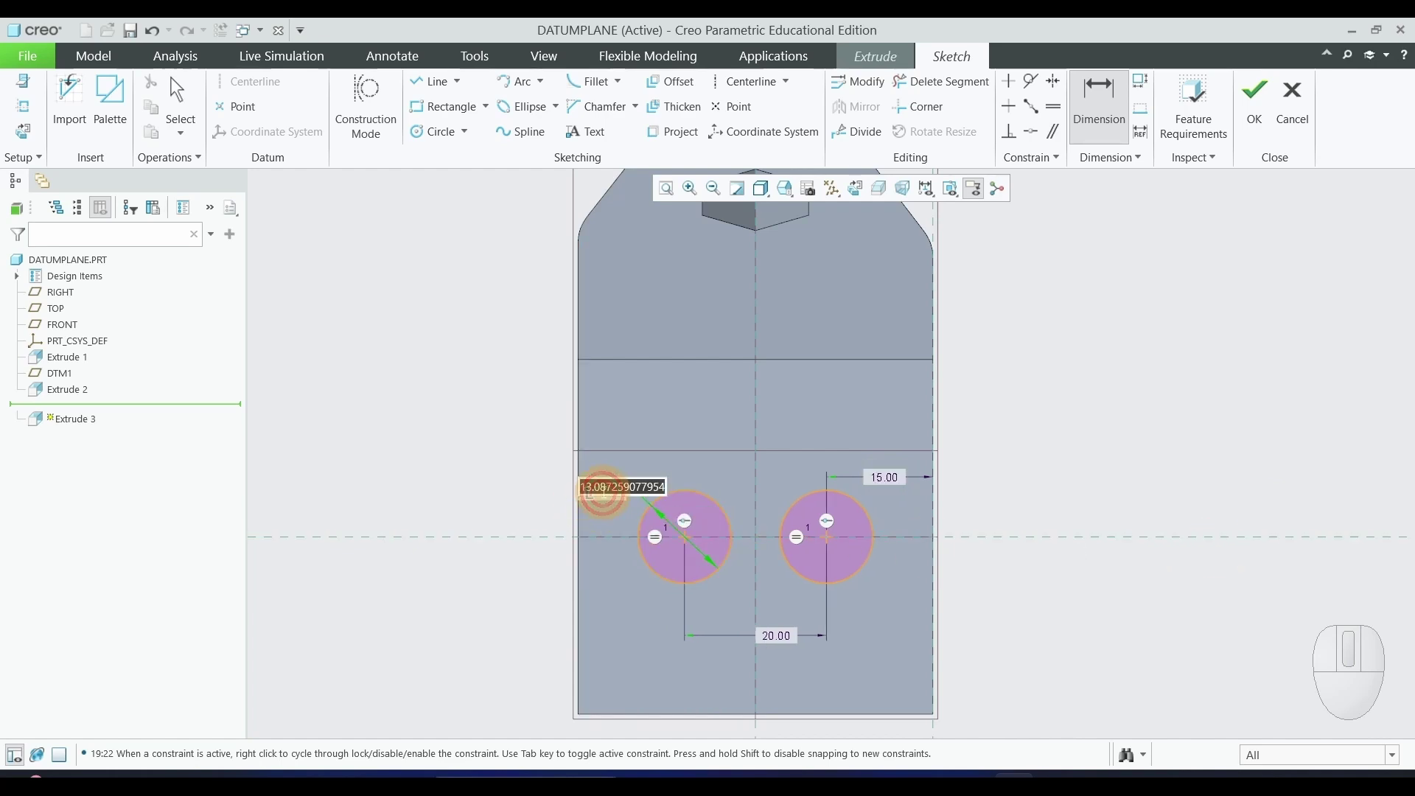
key(Return)
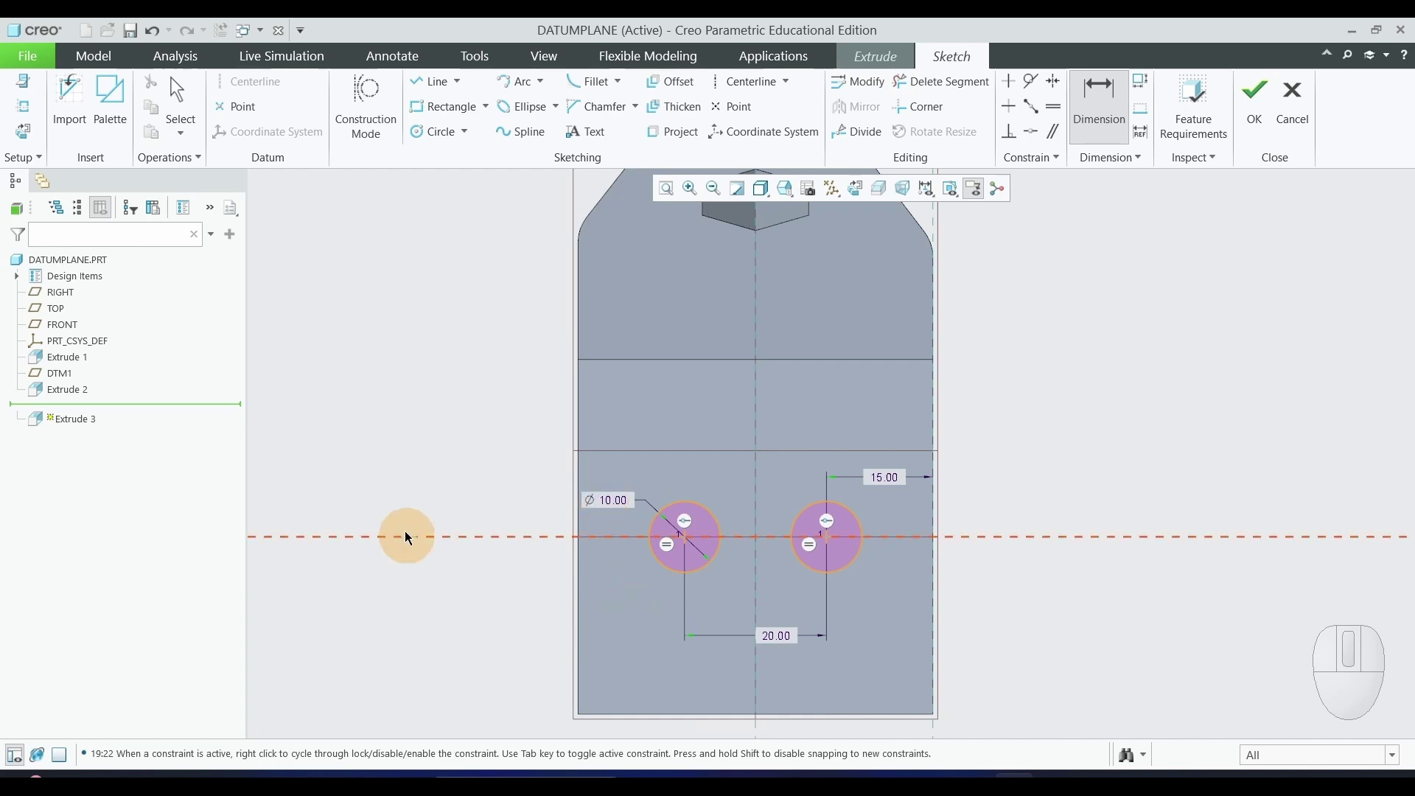
Accept the two-circle sketch, reverse the extrusion into the block, and set it to remove material.
scroll(407, 544, up, 3)
click(1266, 128)
click(1262, 111)
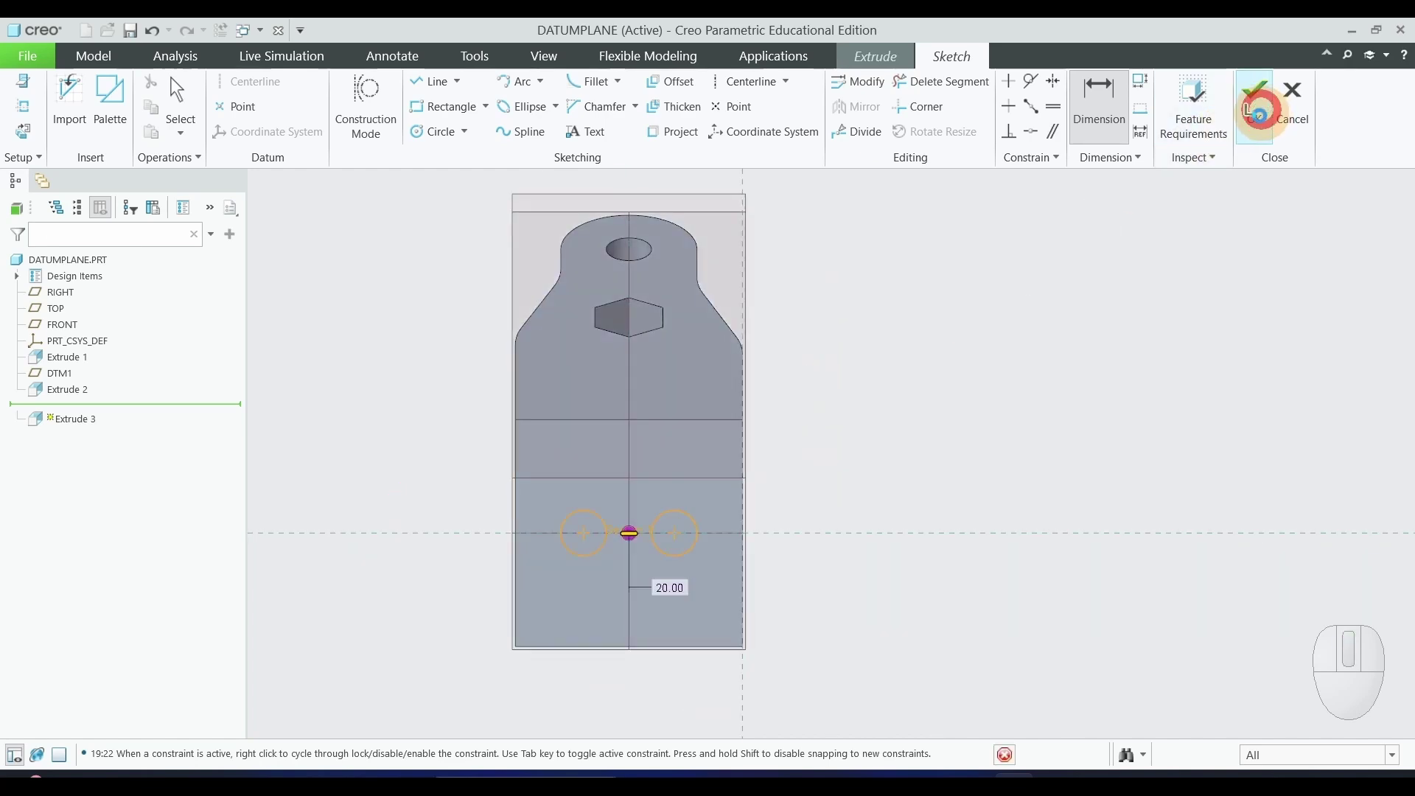
scroll(1055, 420, up, 2)
mouse_move(481, 469)
middle_down()
mouse_move(661, 515)
mouse_move(363, 452)
mouse_move(647, 468)
middle_up()
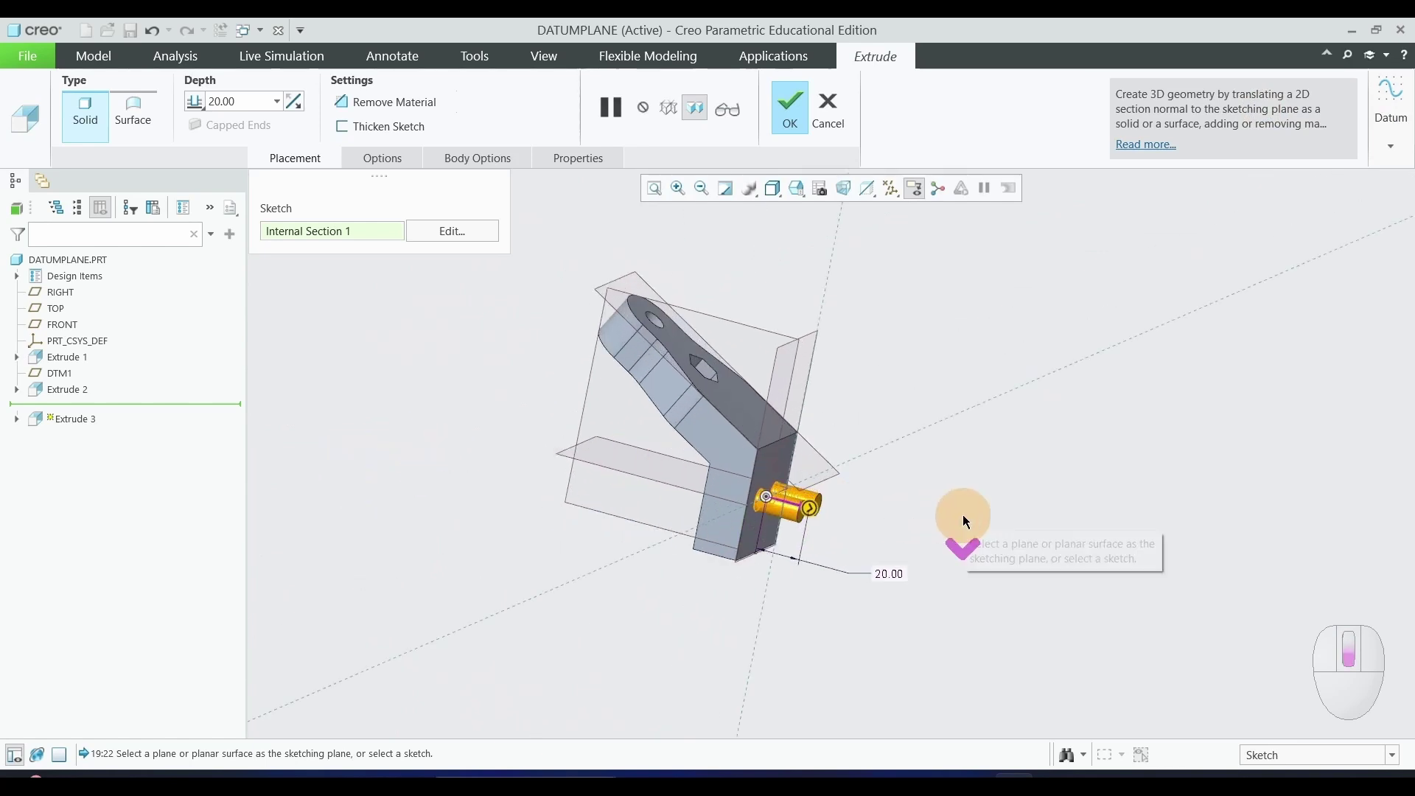
scroll(958, 512, down, 2)
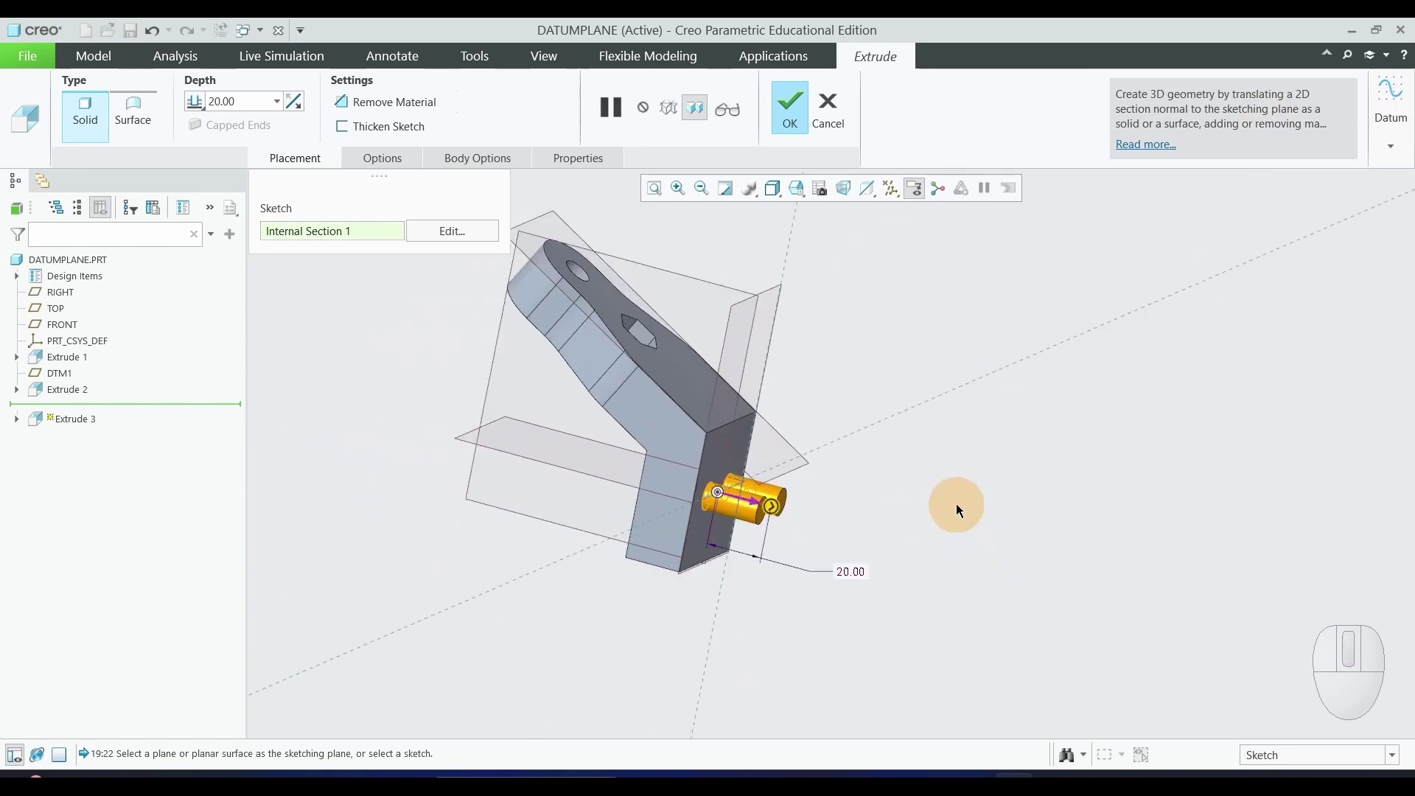
click(297, 104)
mouse_move(530, 485)
middle_down()
mouse_move(616, 553)
mouse_move(590, 543)
mouse_move(602, 566)
middle_up()
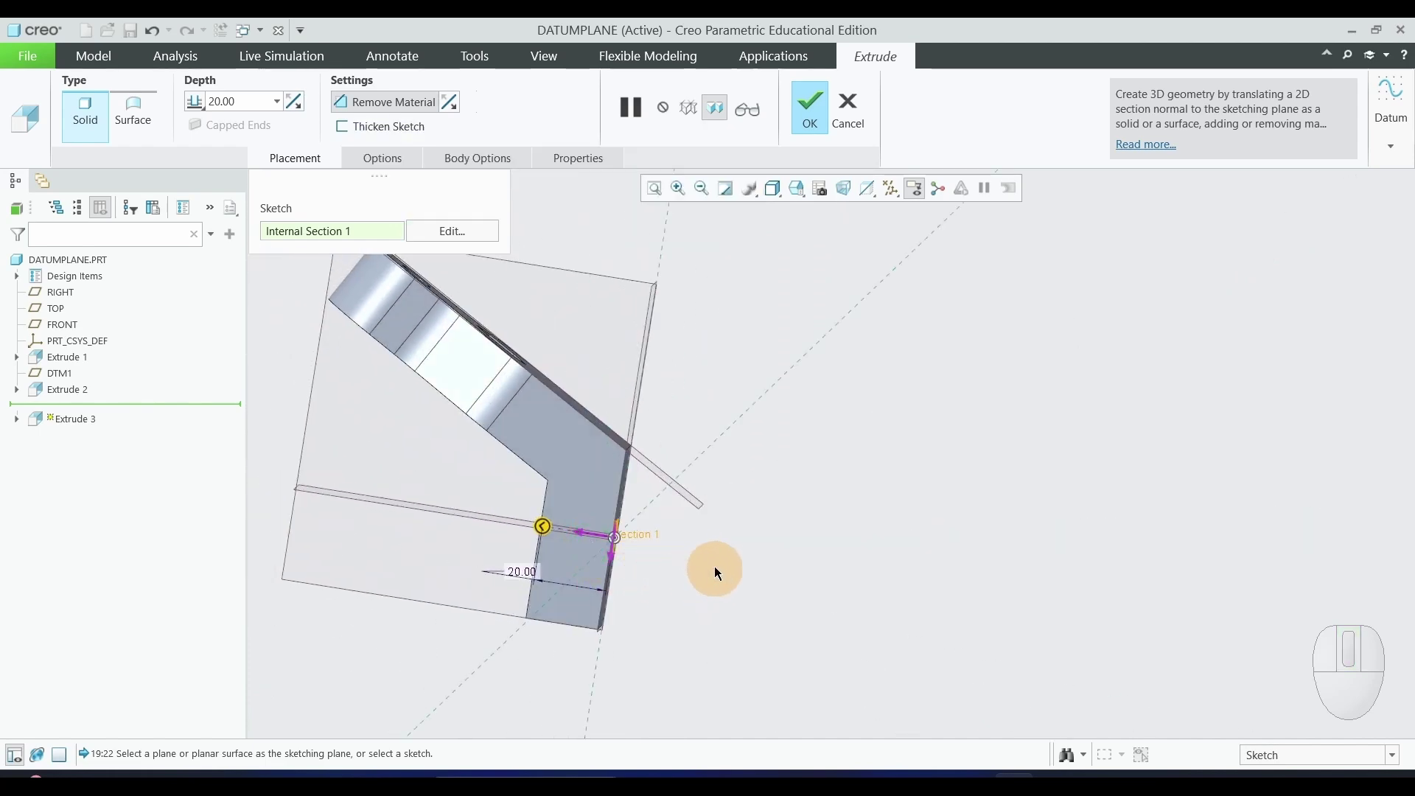
middle_drag(730, 497, 771, 513)
scroll(771, 513, up, 2)
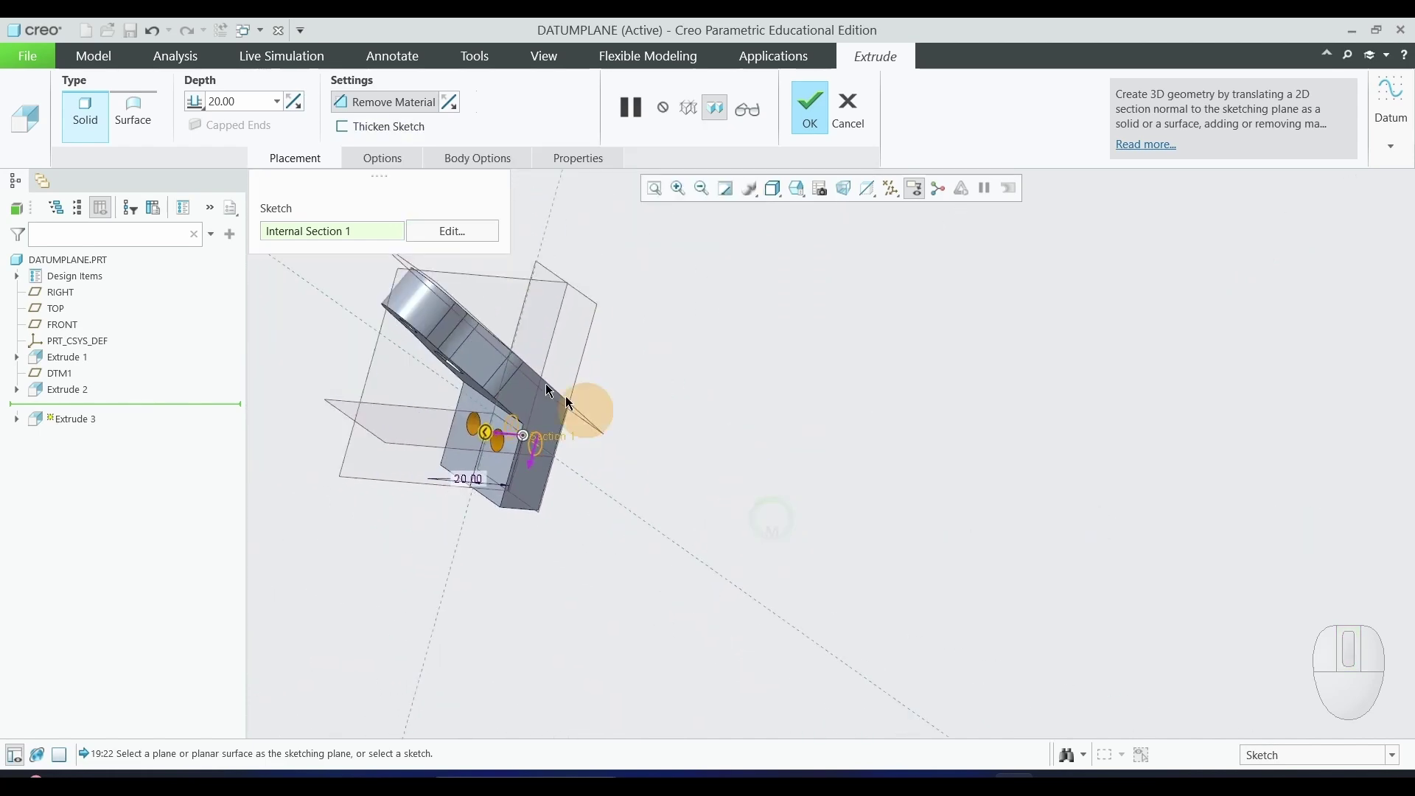
Set the depth of the two-hole cut to Through All and complete the feature.
click(198, 110)
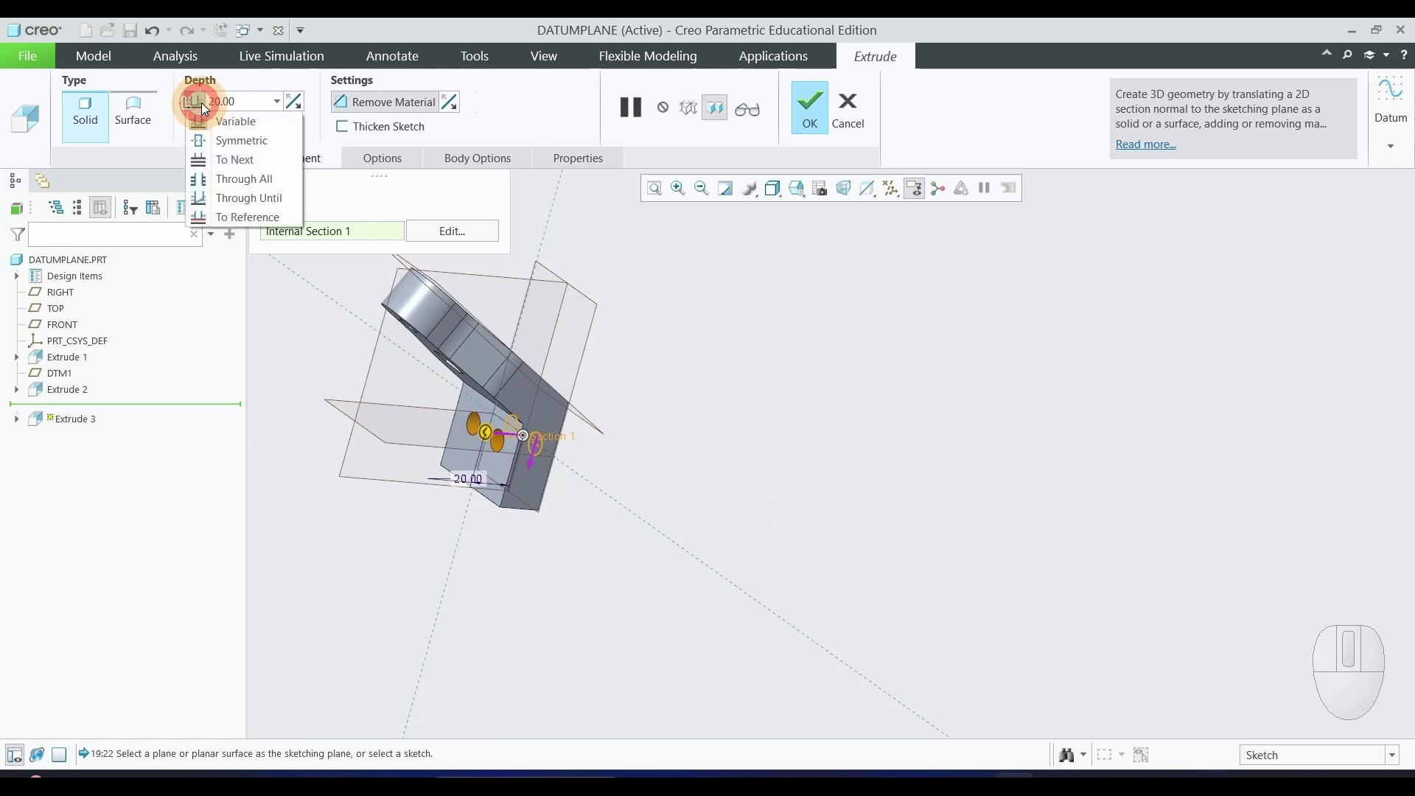
click(269, 177)
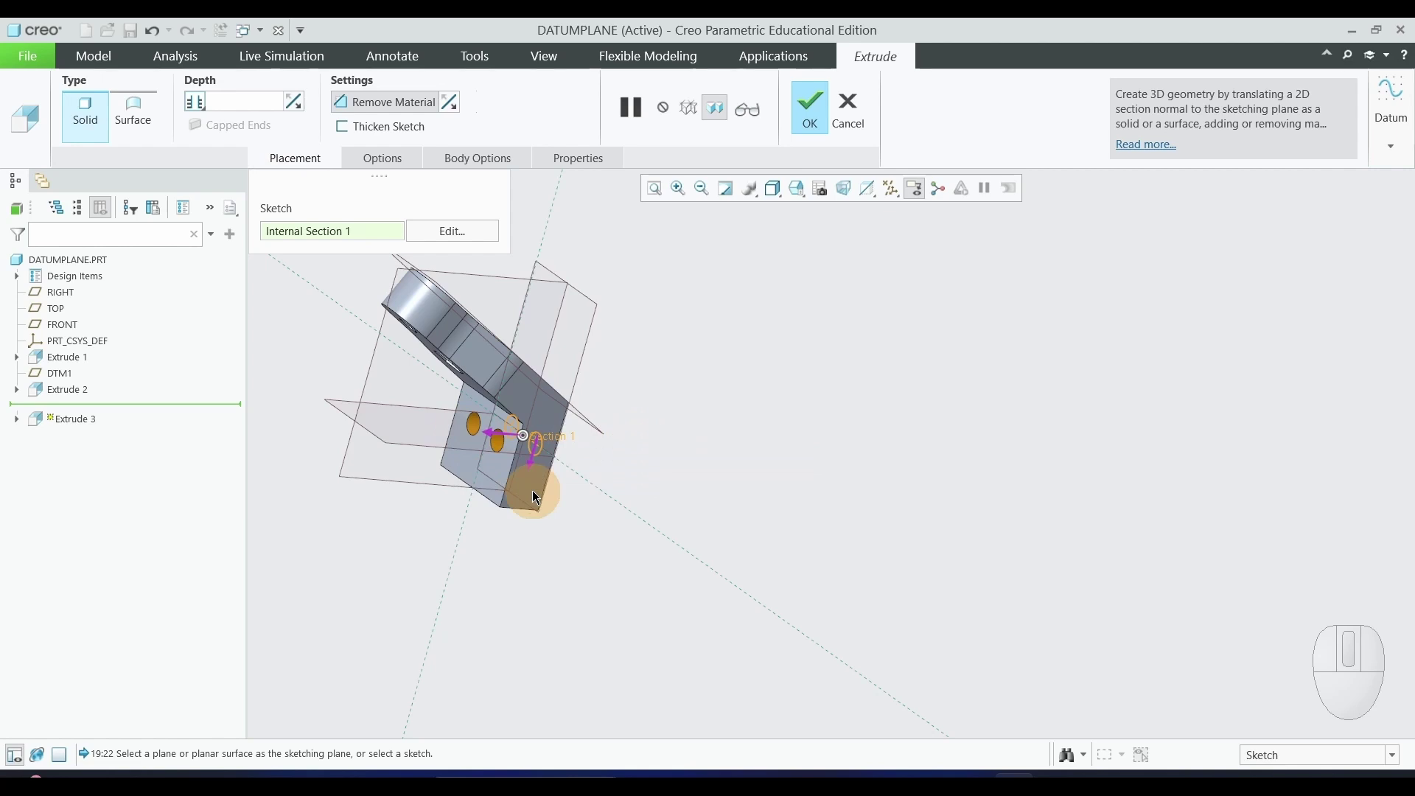
click(810, 112)
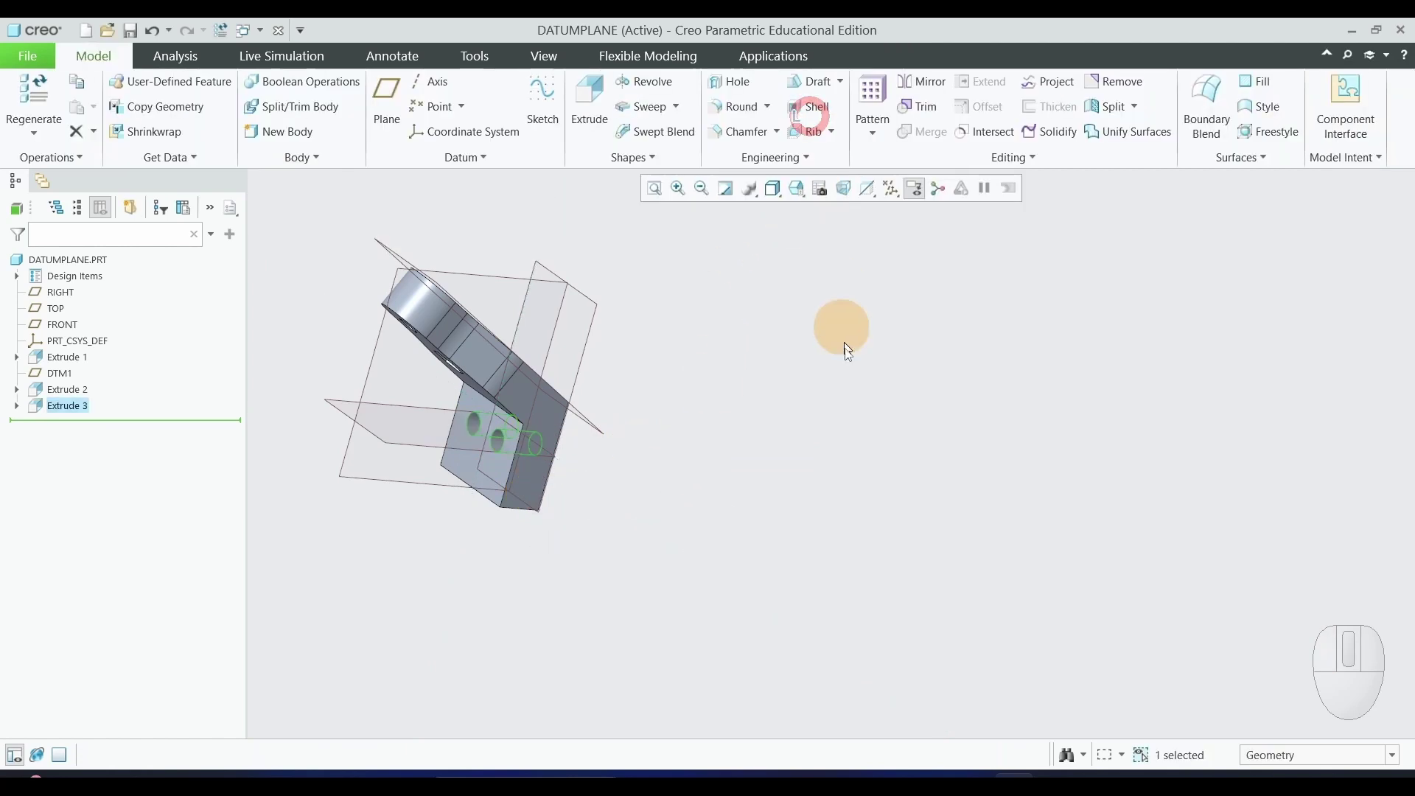
Show the part shaded with edges and inspect its round and hexagonal holes.
scroll(859, 435, up, 3)
click(771, 191)
click(796, 226)
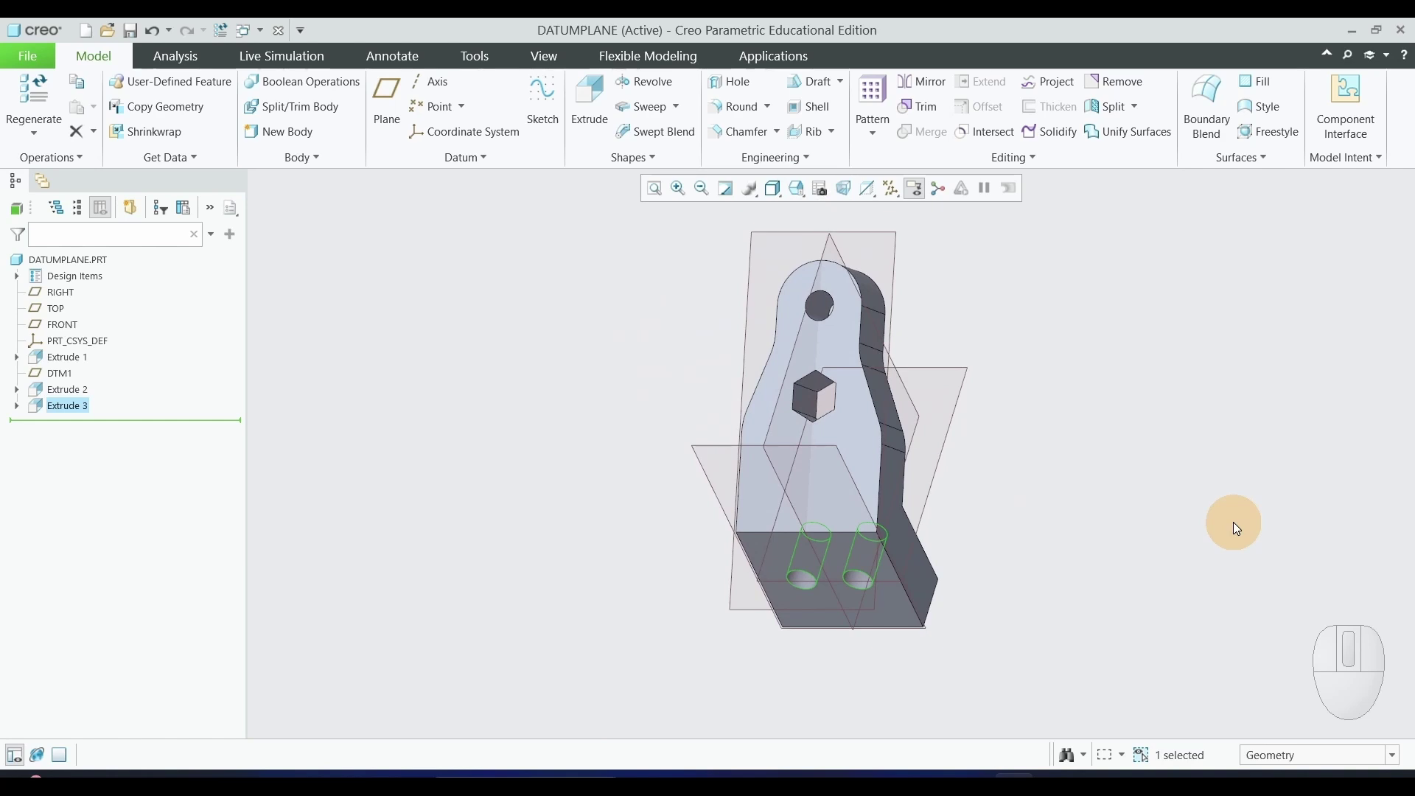